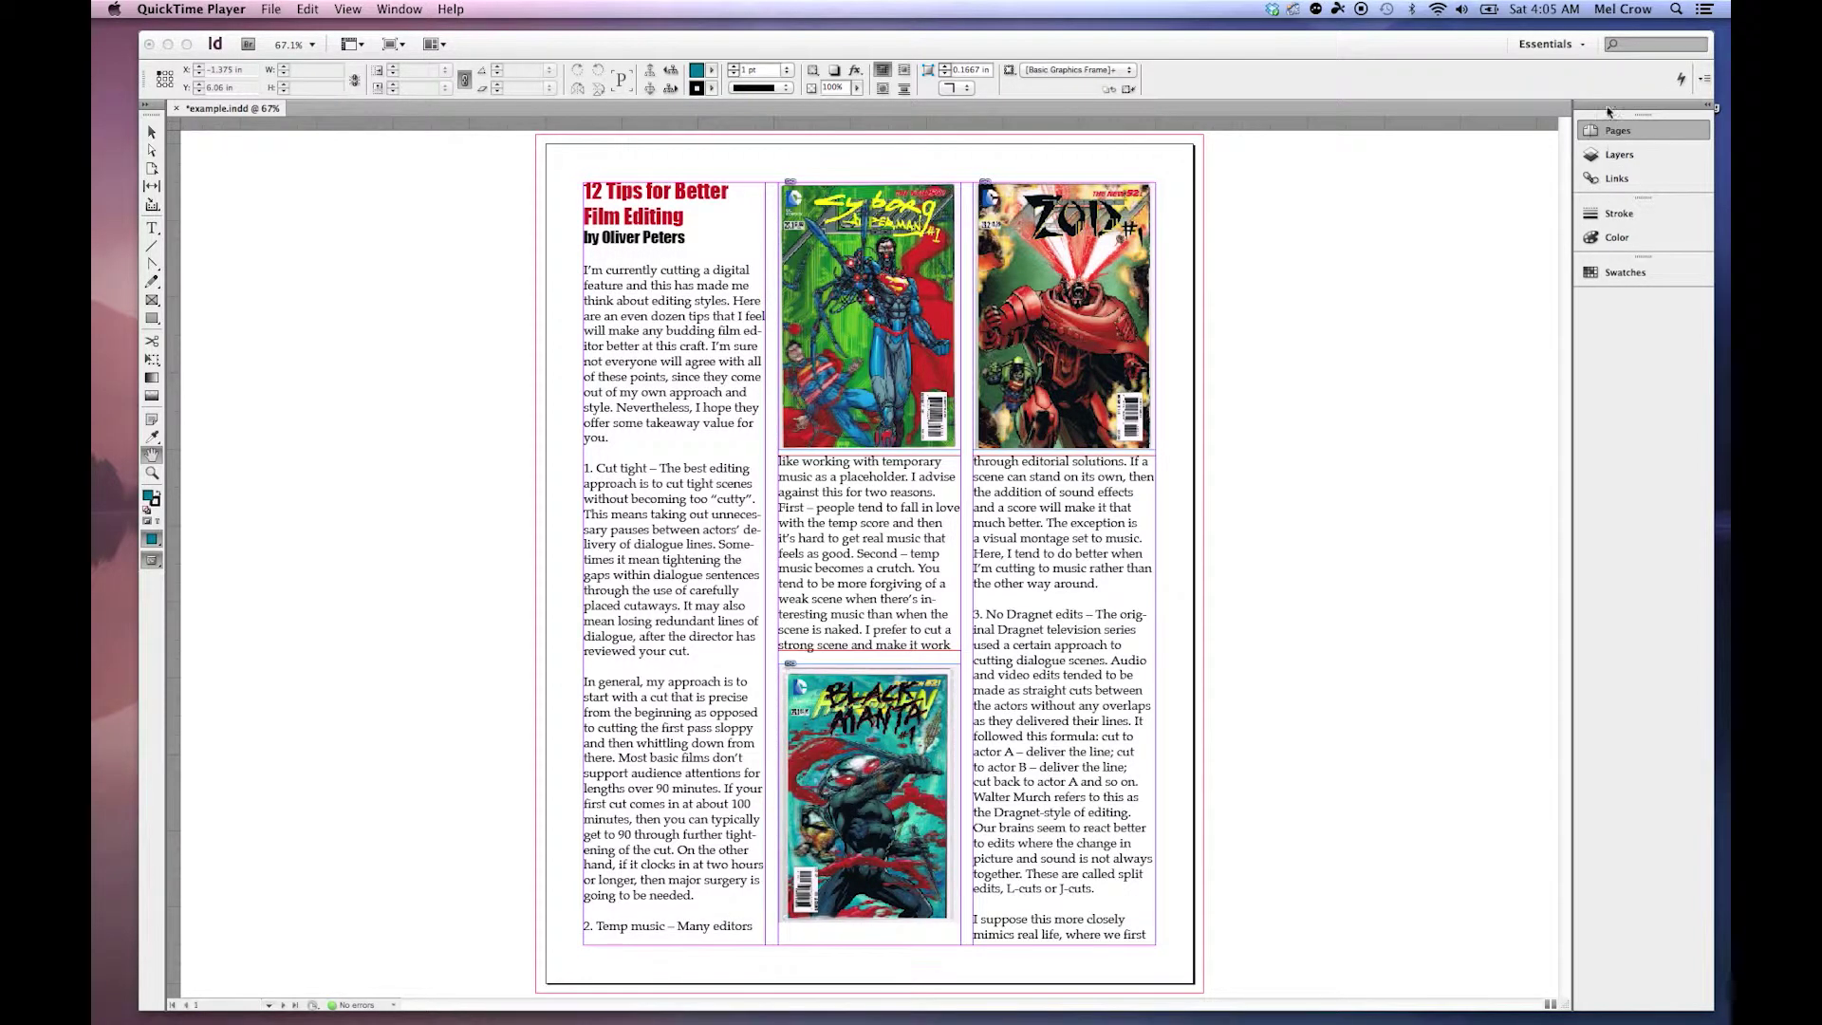
Open the Essentials workspace switcher menu in the application bar.
click(1579, 46)
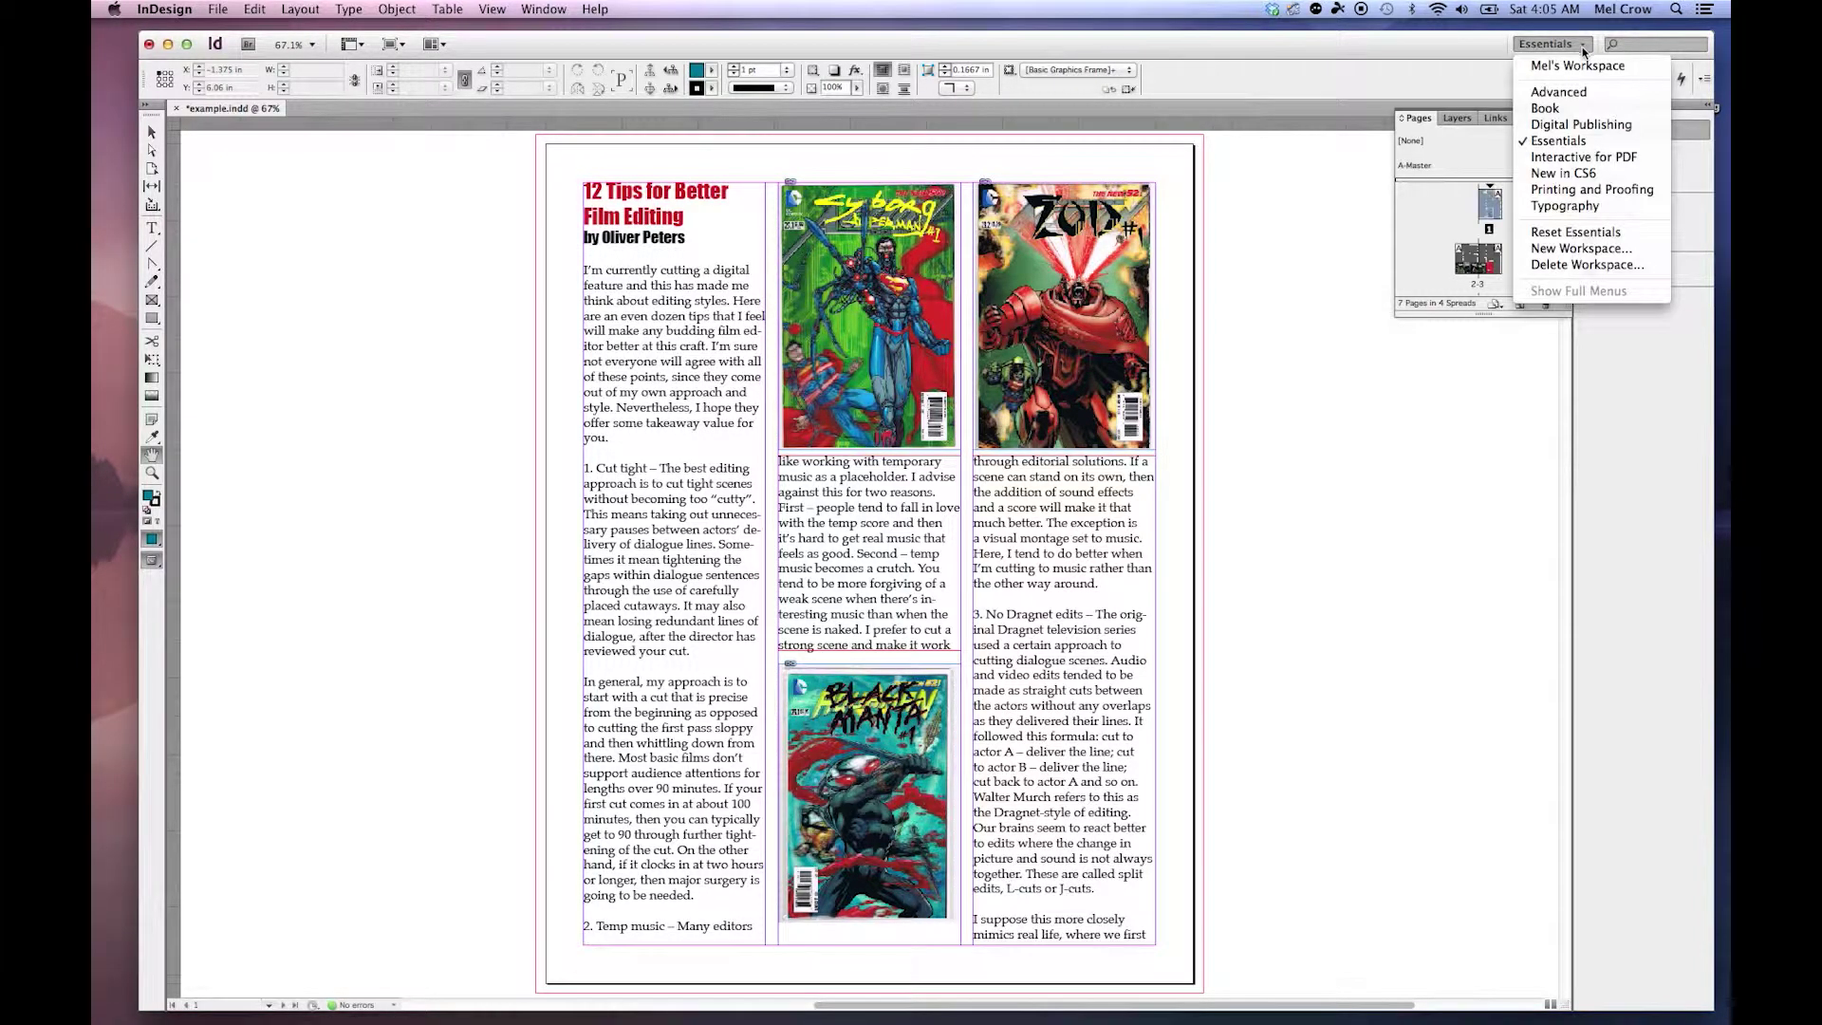
Switch to the custom saved workspace, close the Preflight panel and open A-Master.
click(1580, 65)
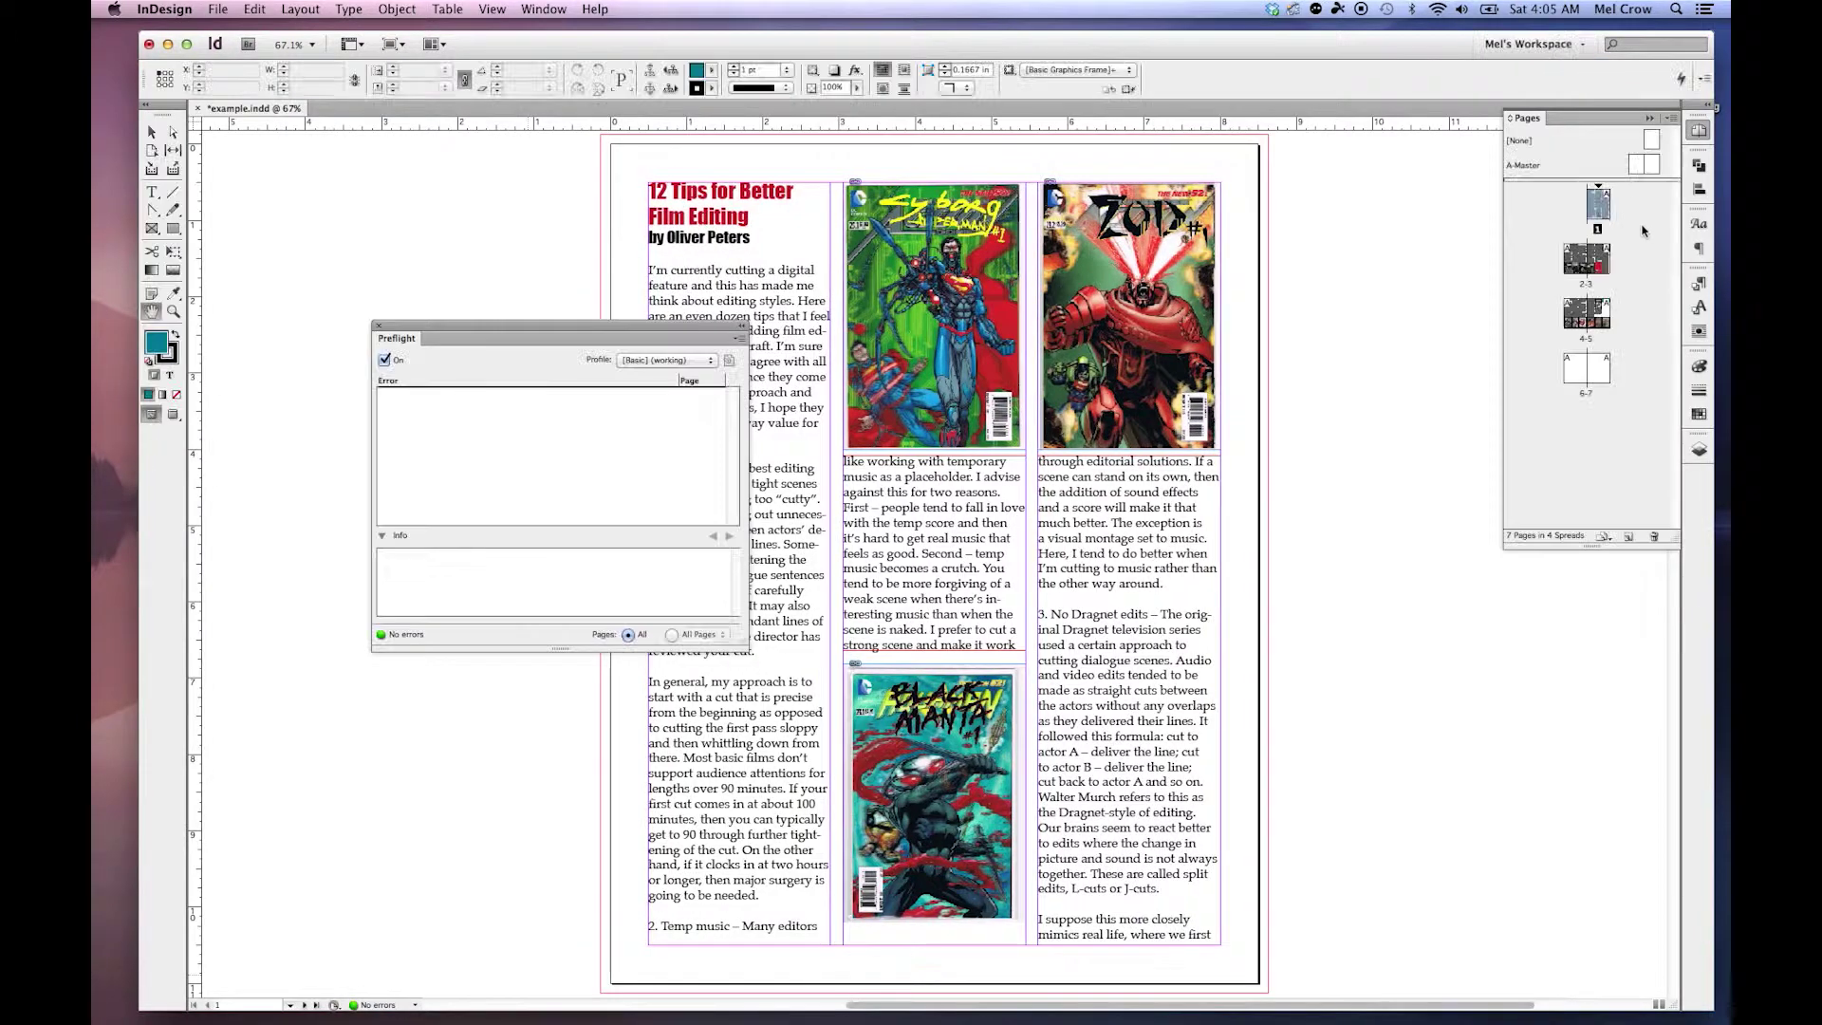
click(378, 327)
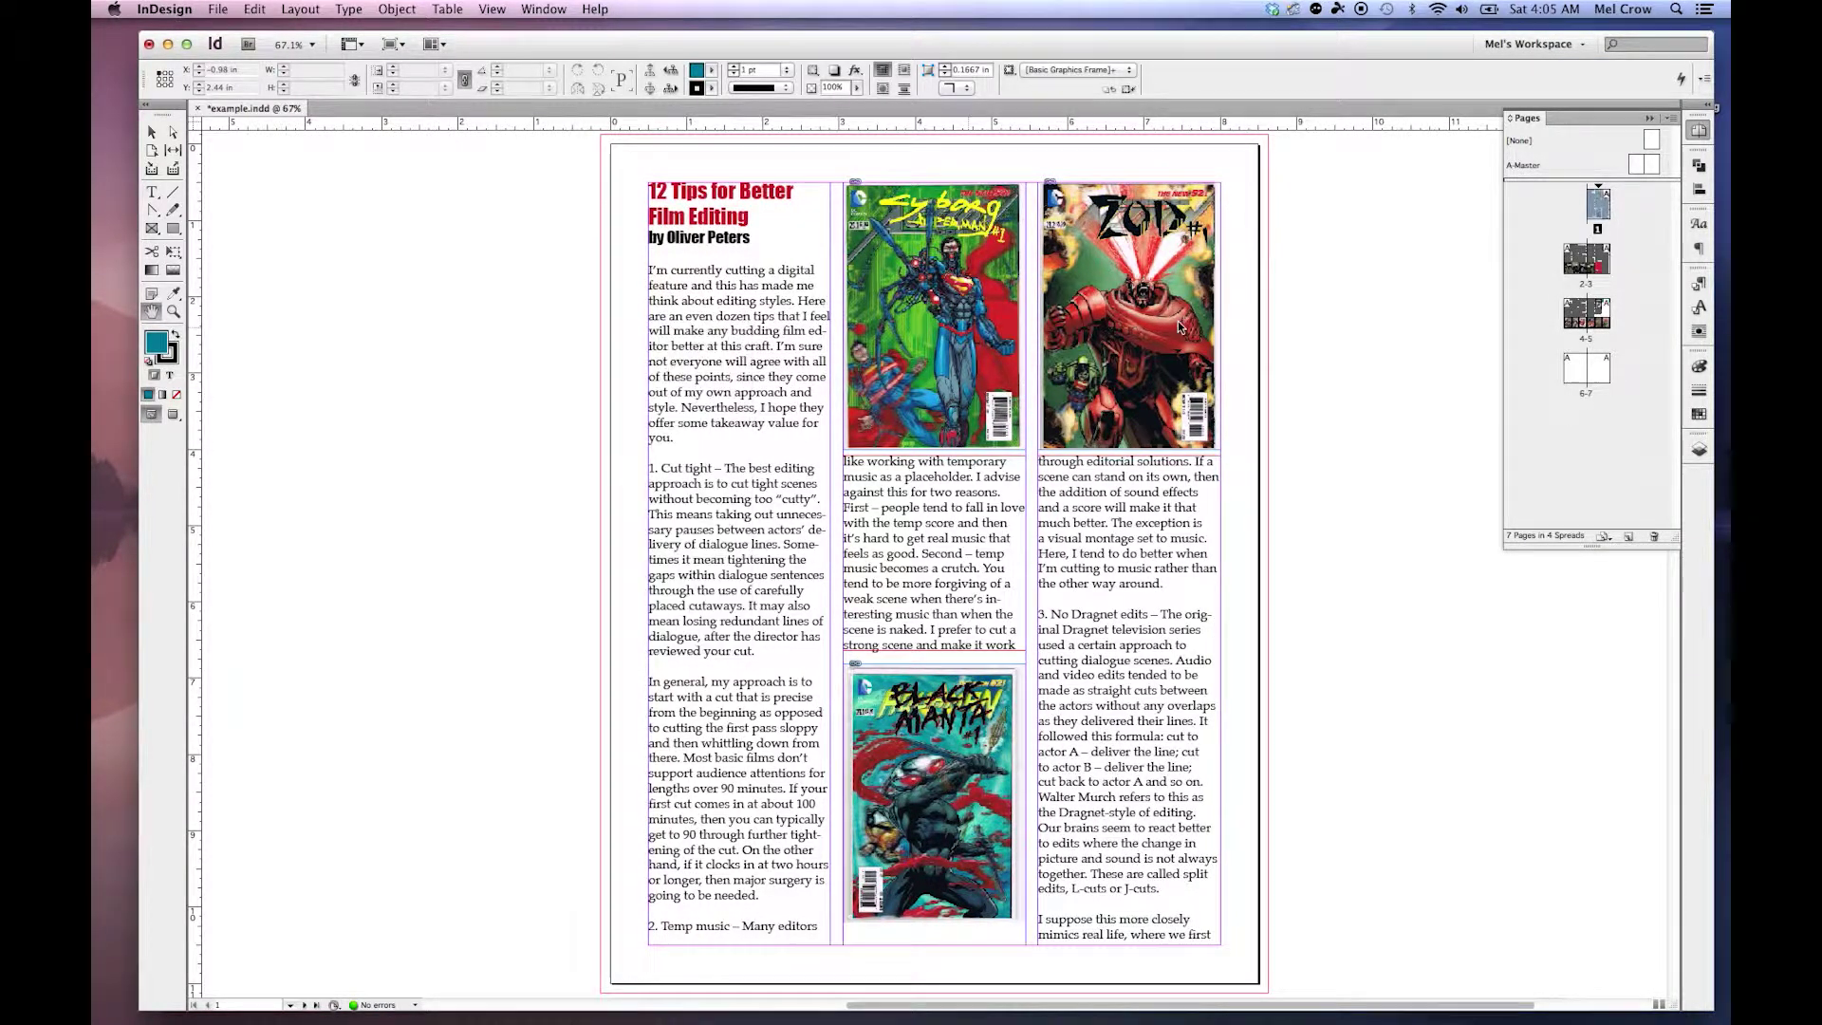
double_click(1523, 166)
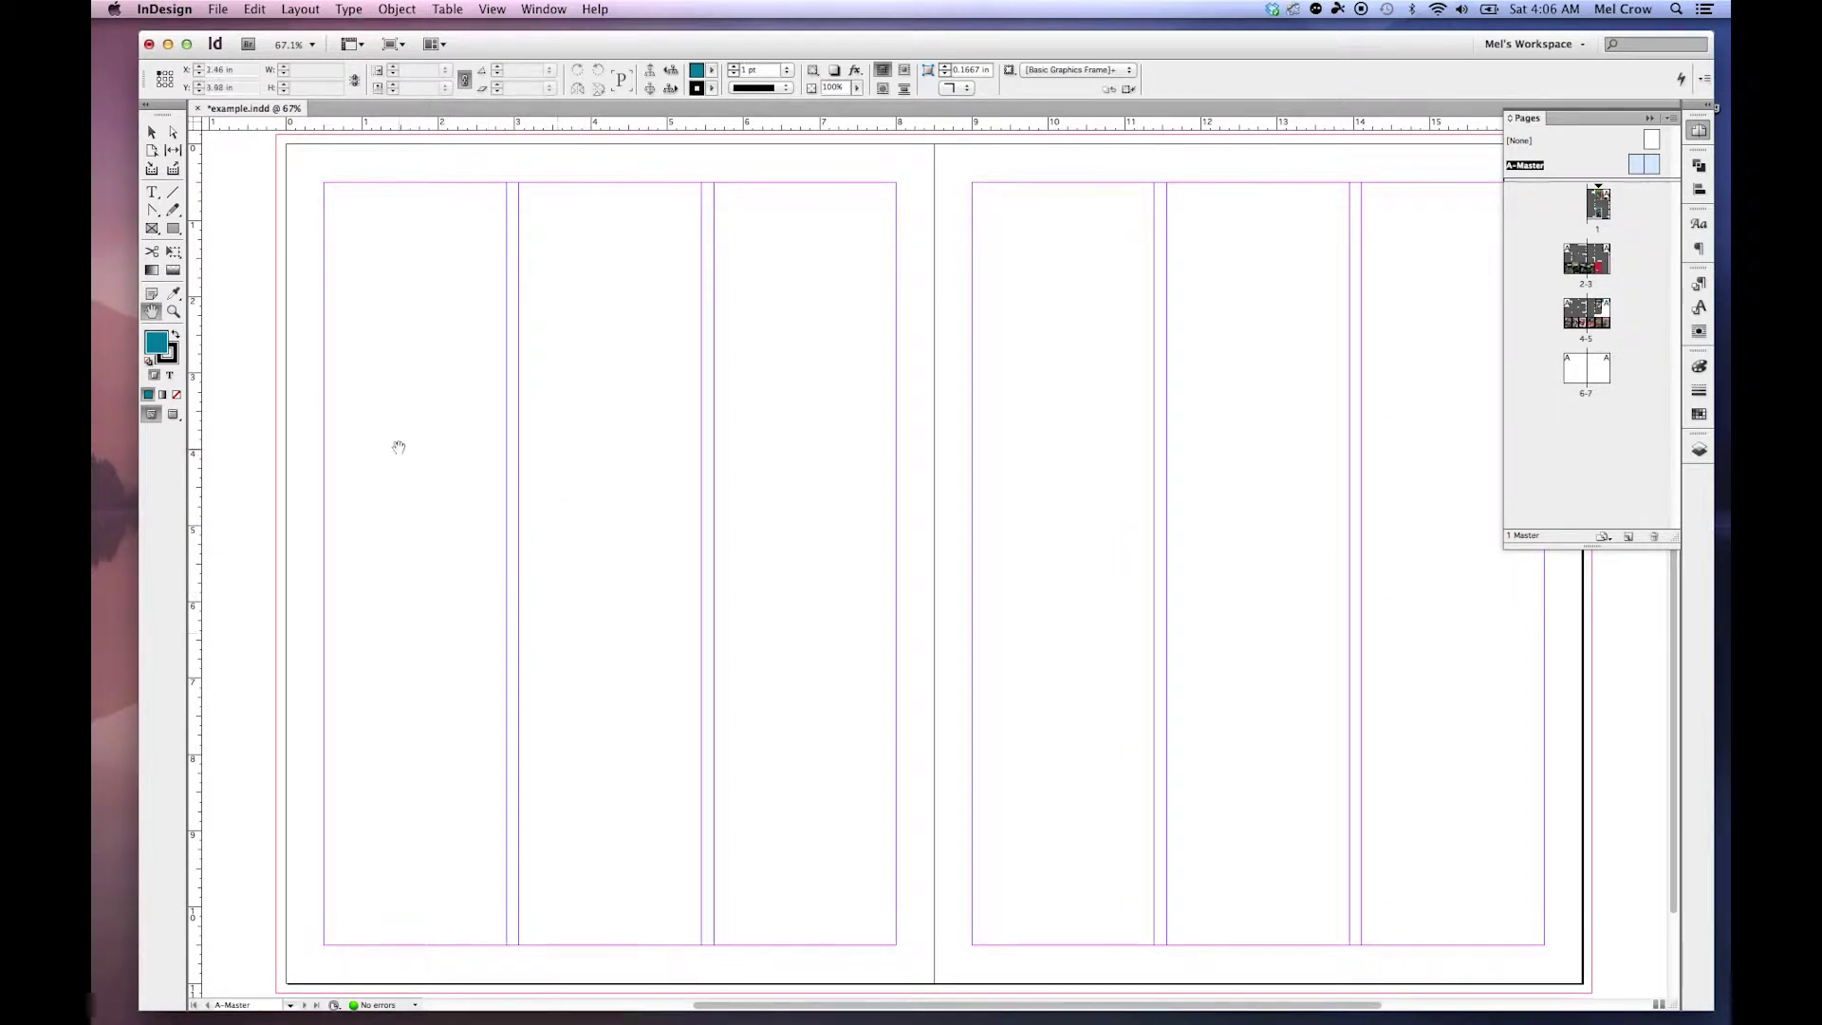
Add vertical ruler guides at X 0.5 in and 8 in on the A-Master left page.
click(151, 132)
drag(195, 405, 324, 410)
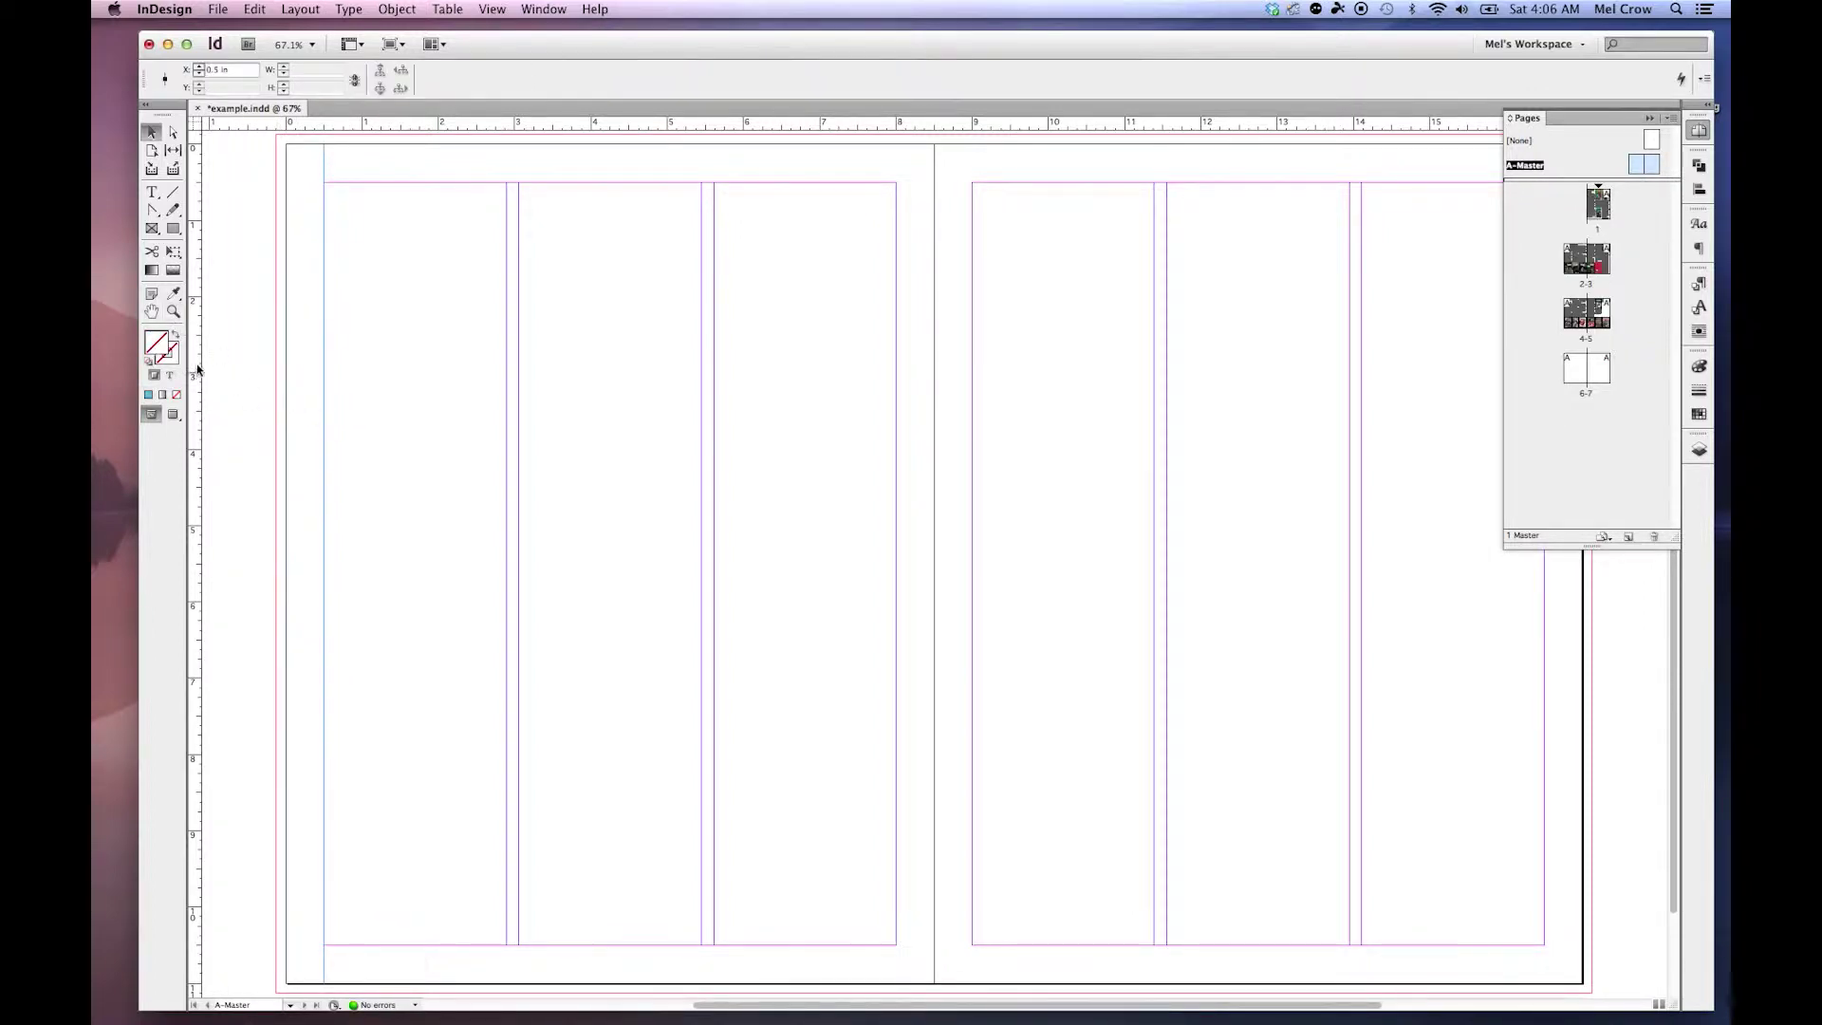
drag(198, 369, 897, 398)
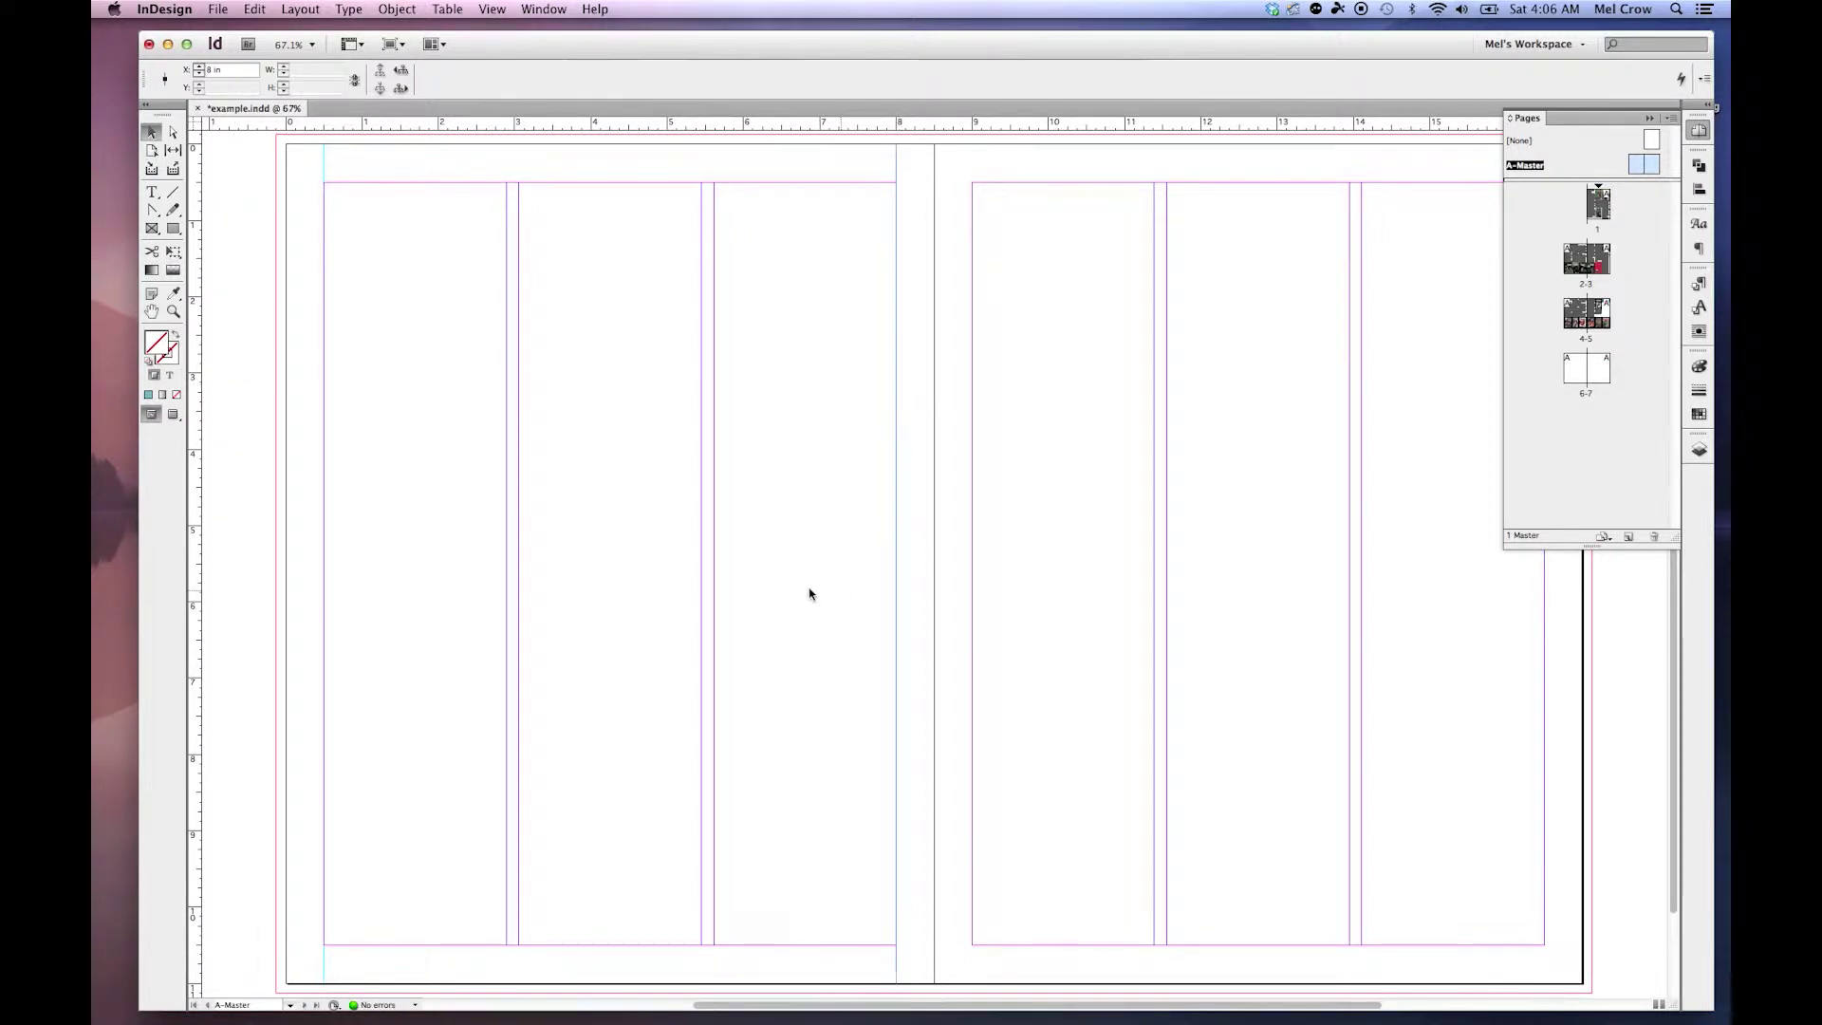
Draw a 7.5 × 0.535 in footer frame along the page bottom and place the text cursor inside it.
click(152, 228)
drag(323, 918, 901, 963)
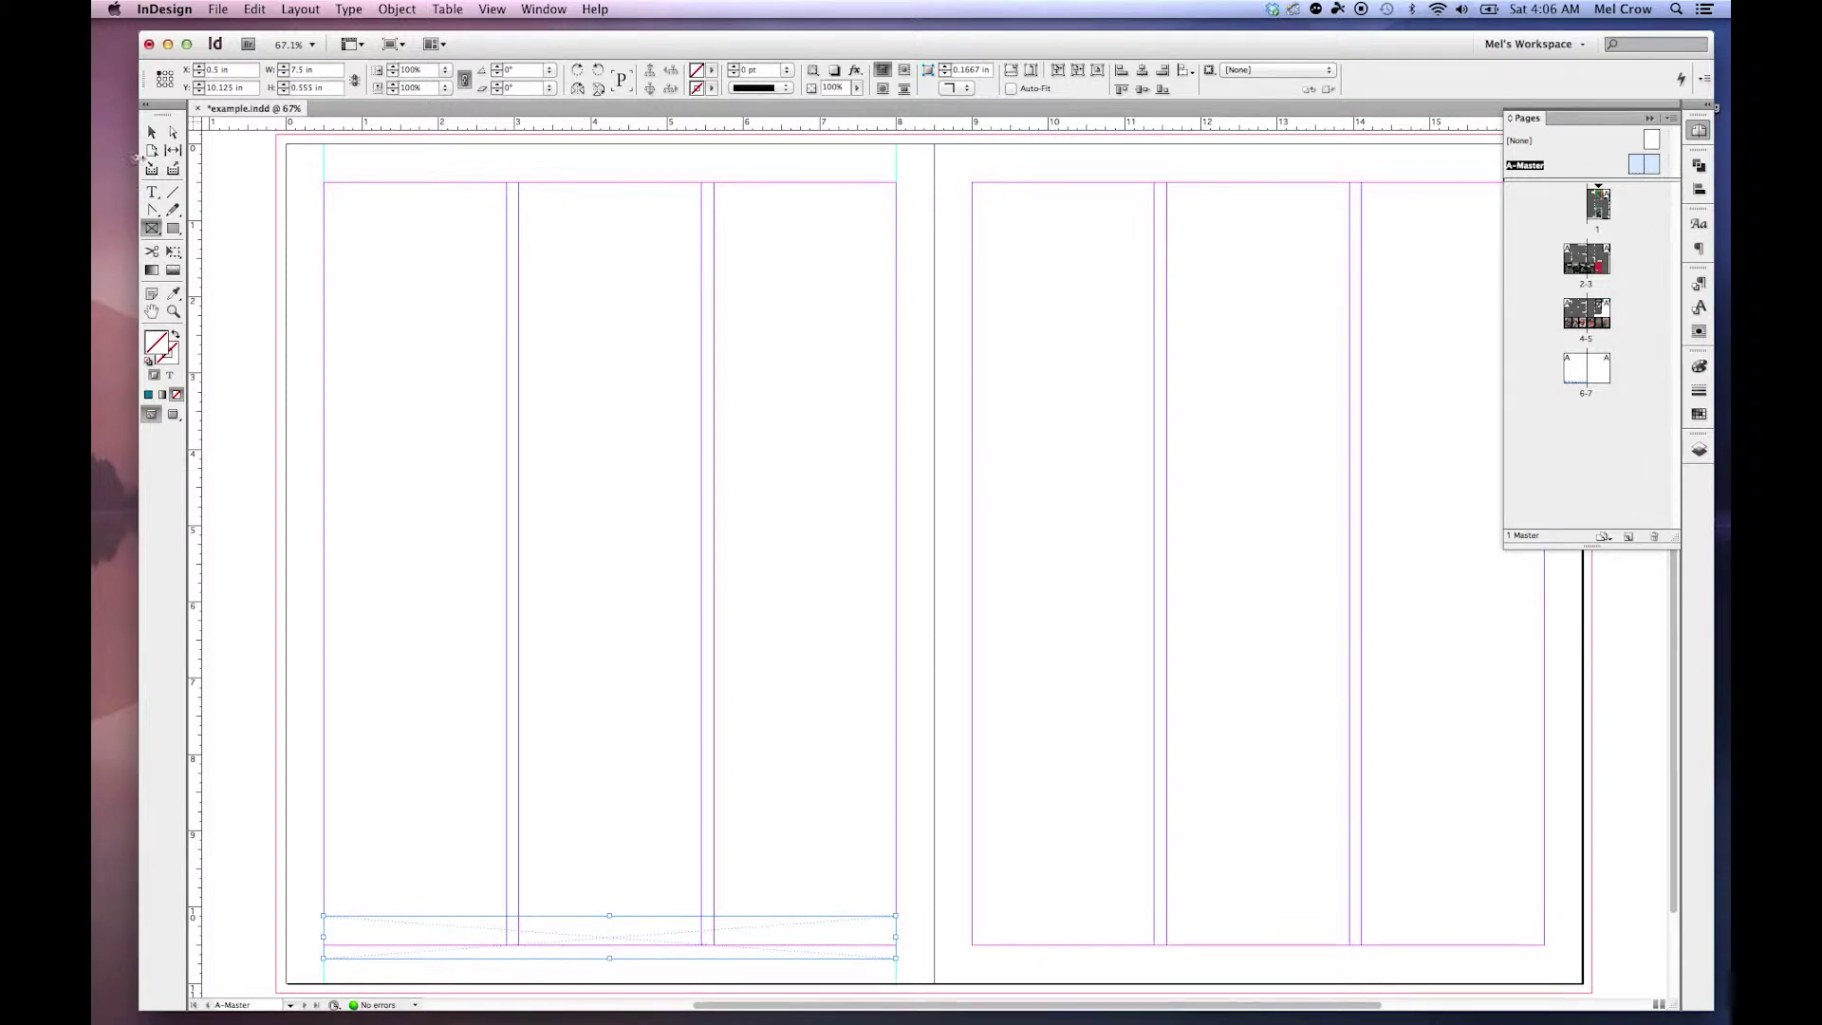
click(153, 193)
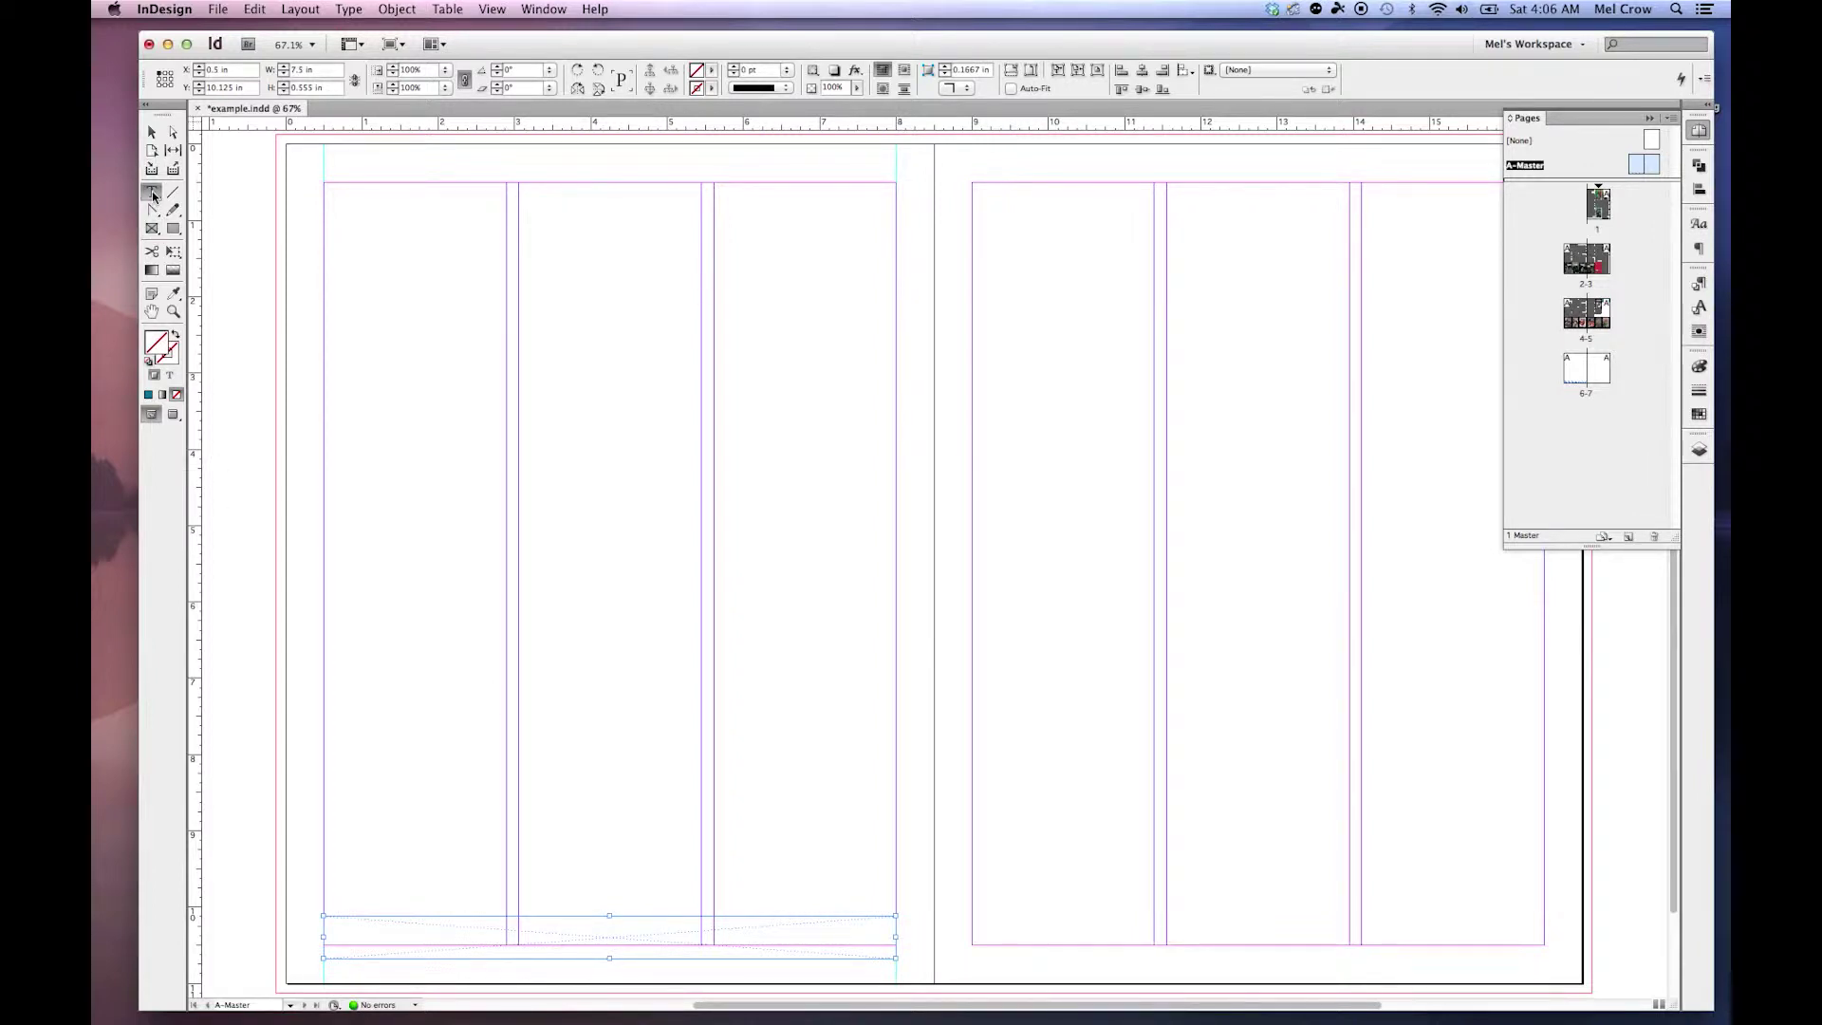
click(341, 924)
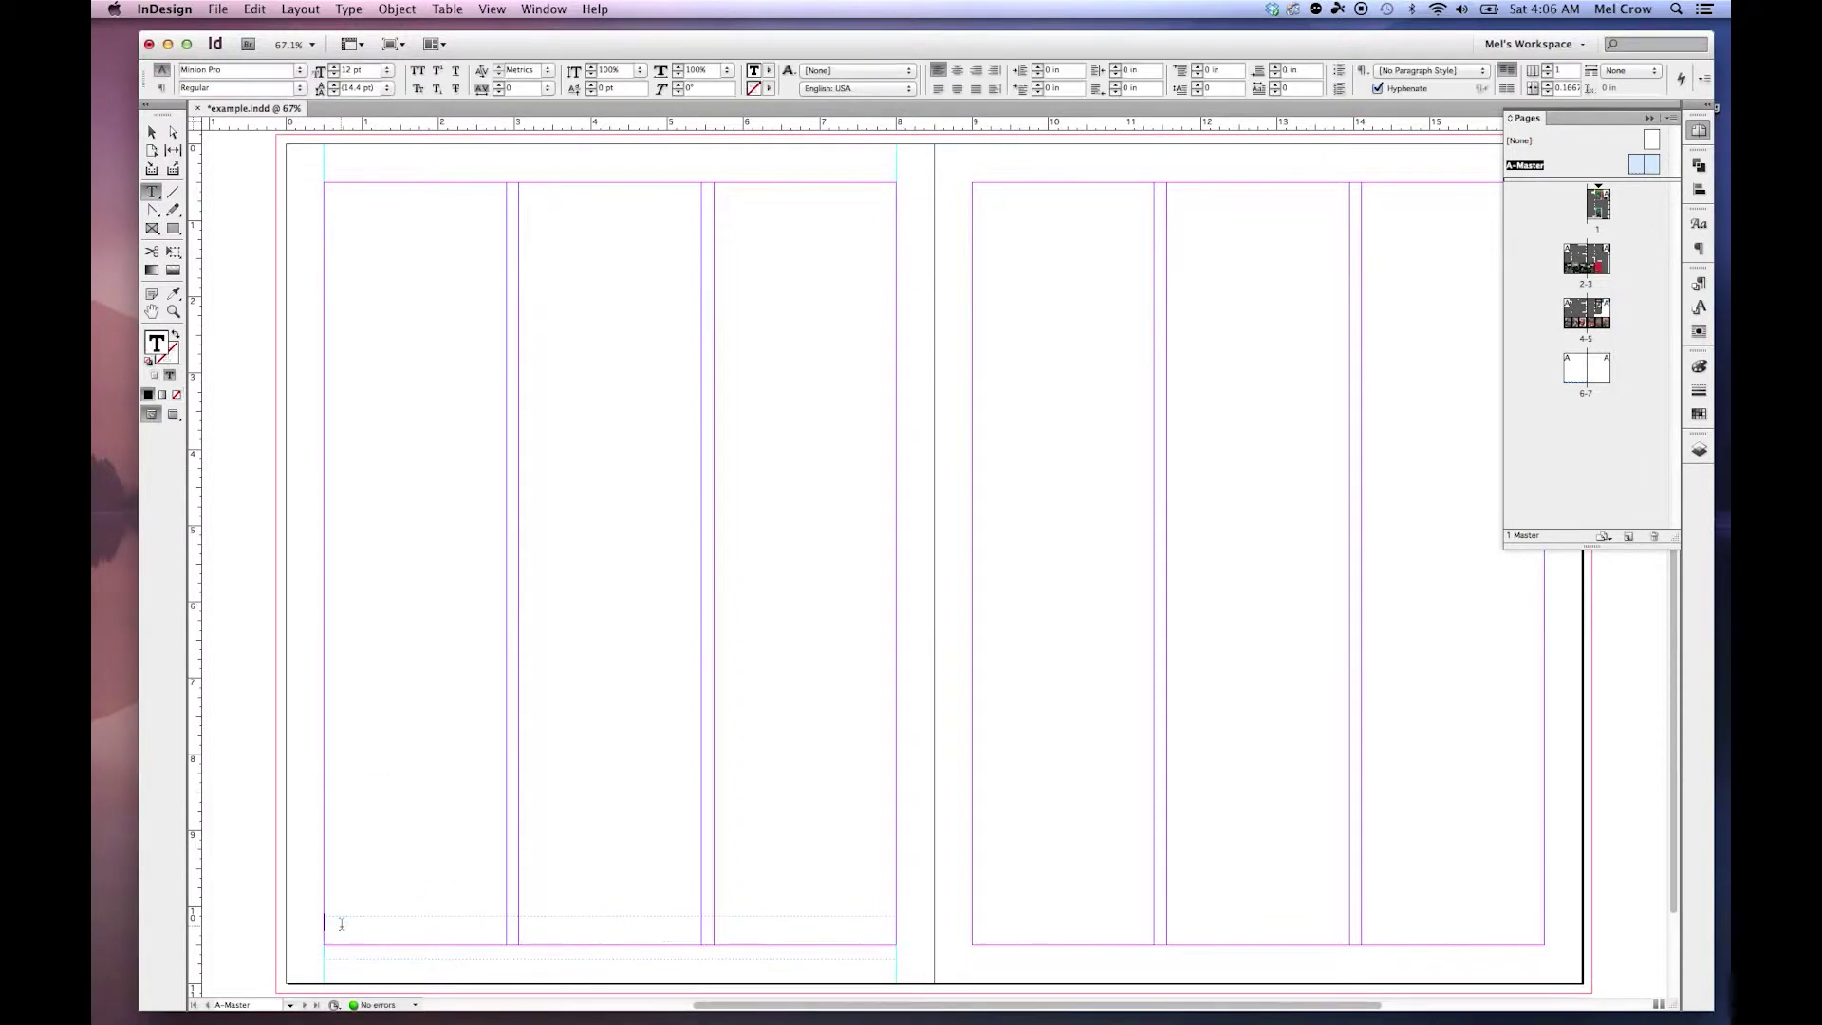
Zoom in on the footer and type the magazine title followed by November 2015.
key(super+4)
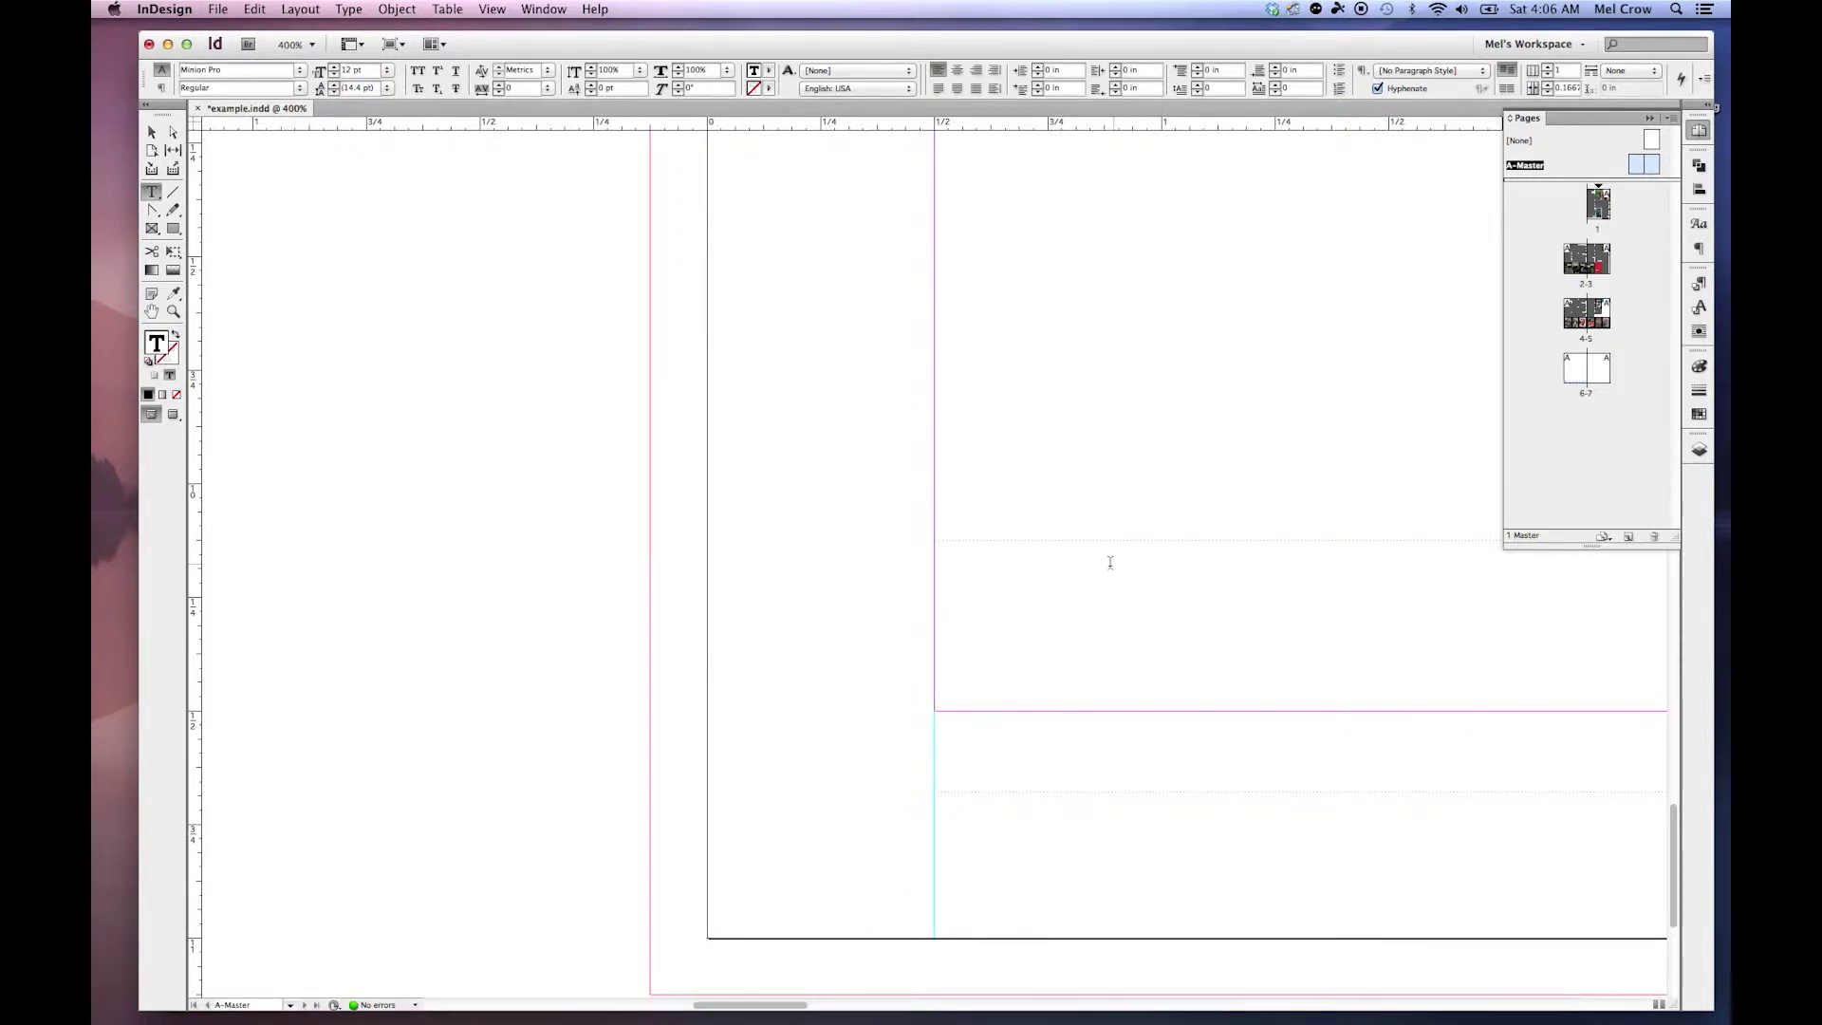
key(super+minus)
key(super+minus)
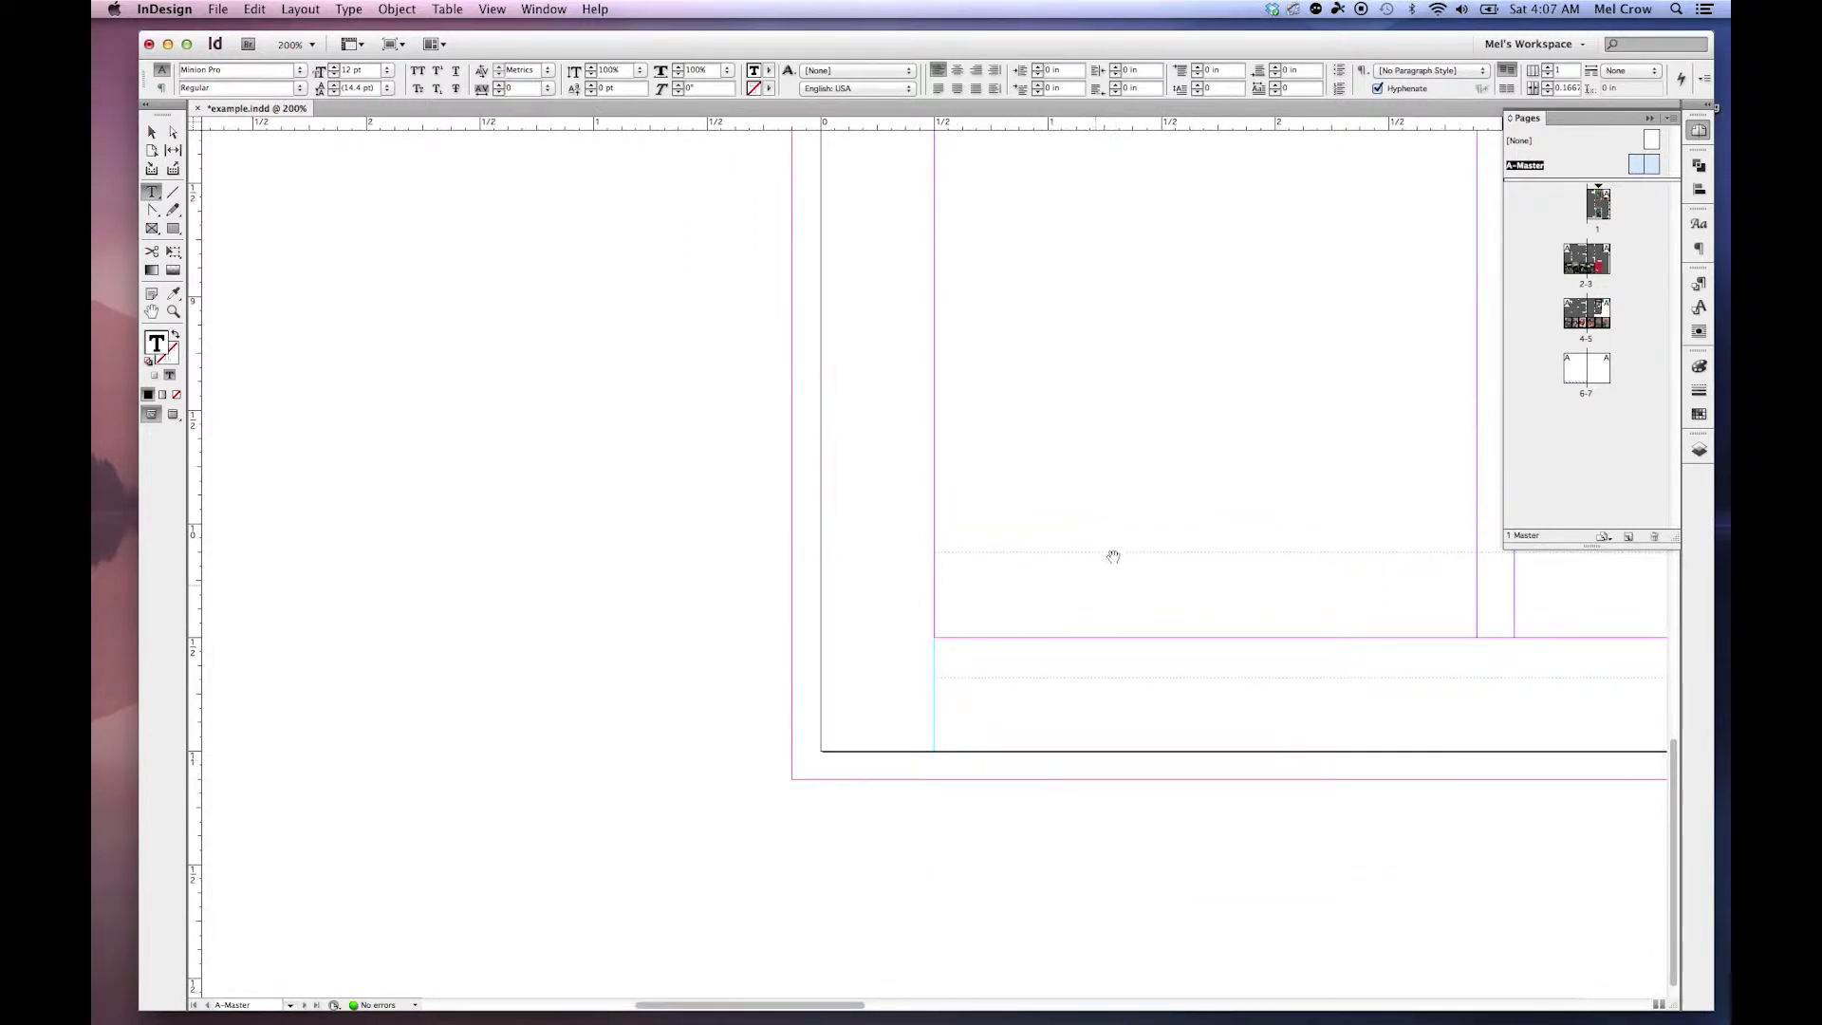
drag(1110, 553, 696, 687)
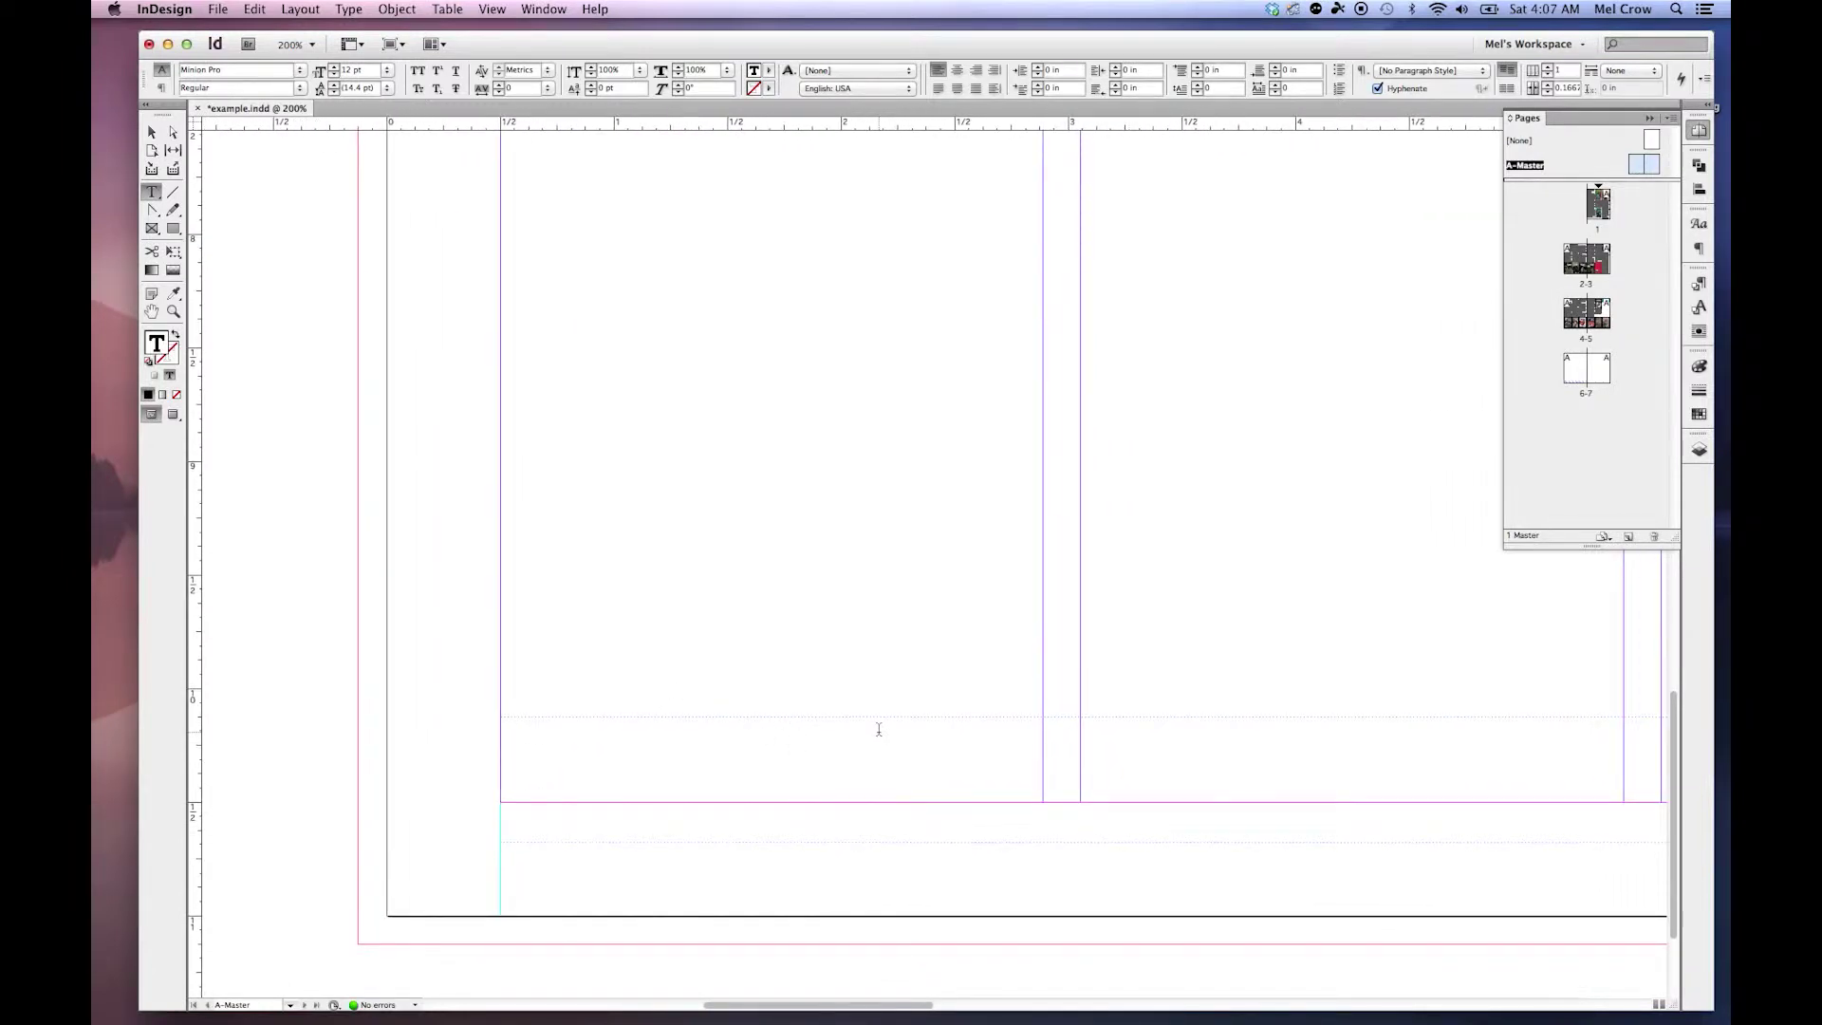
text(Mel's Magazine )
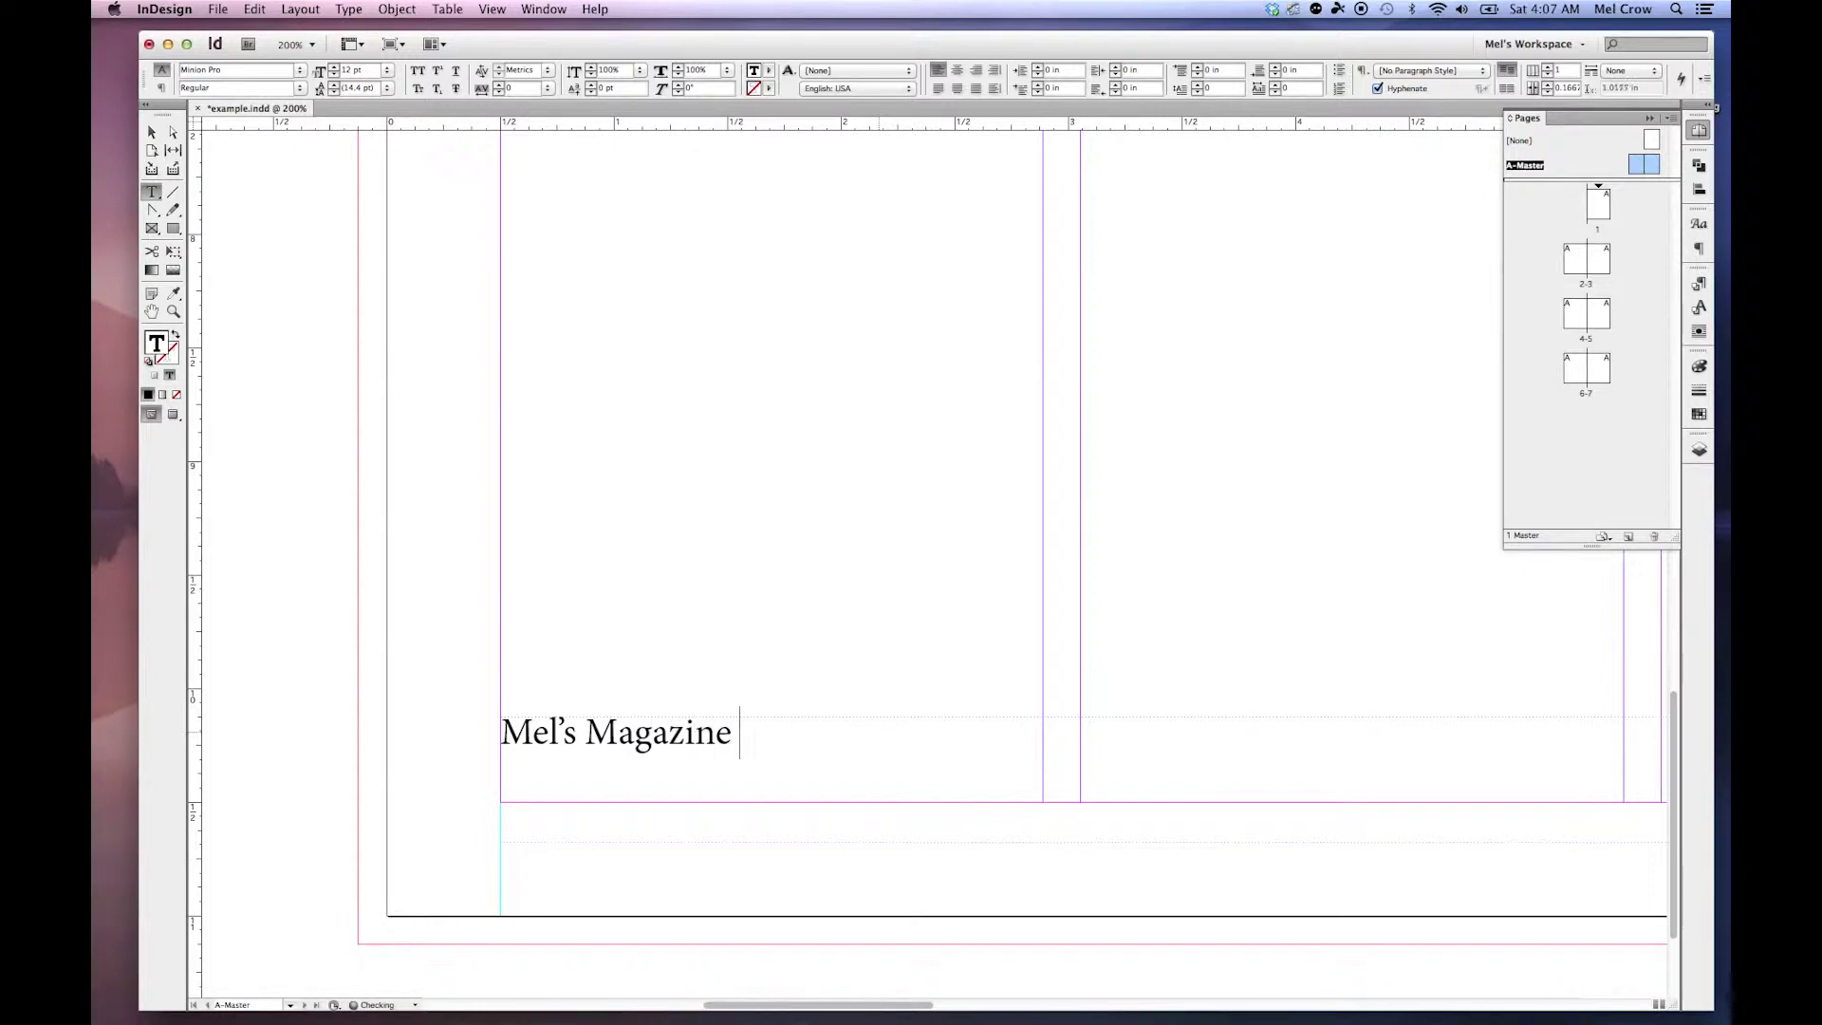
text( Novem)
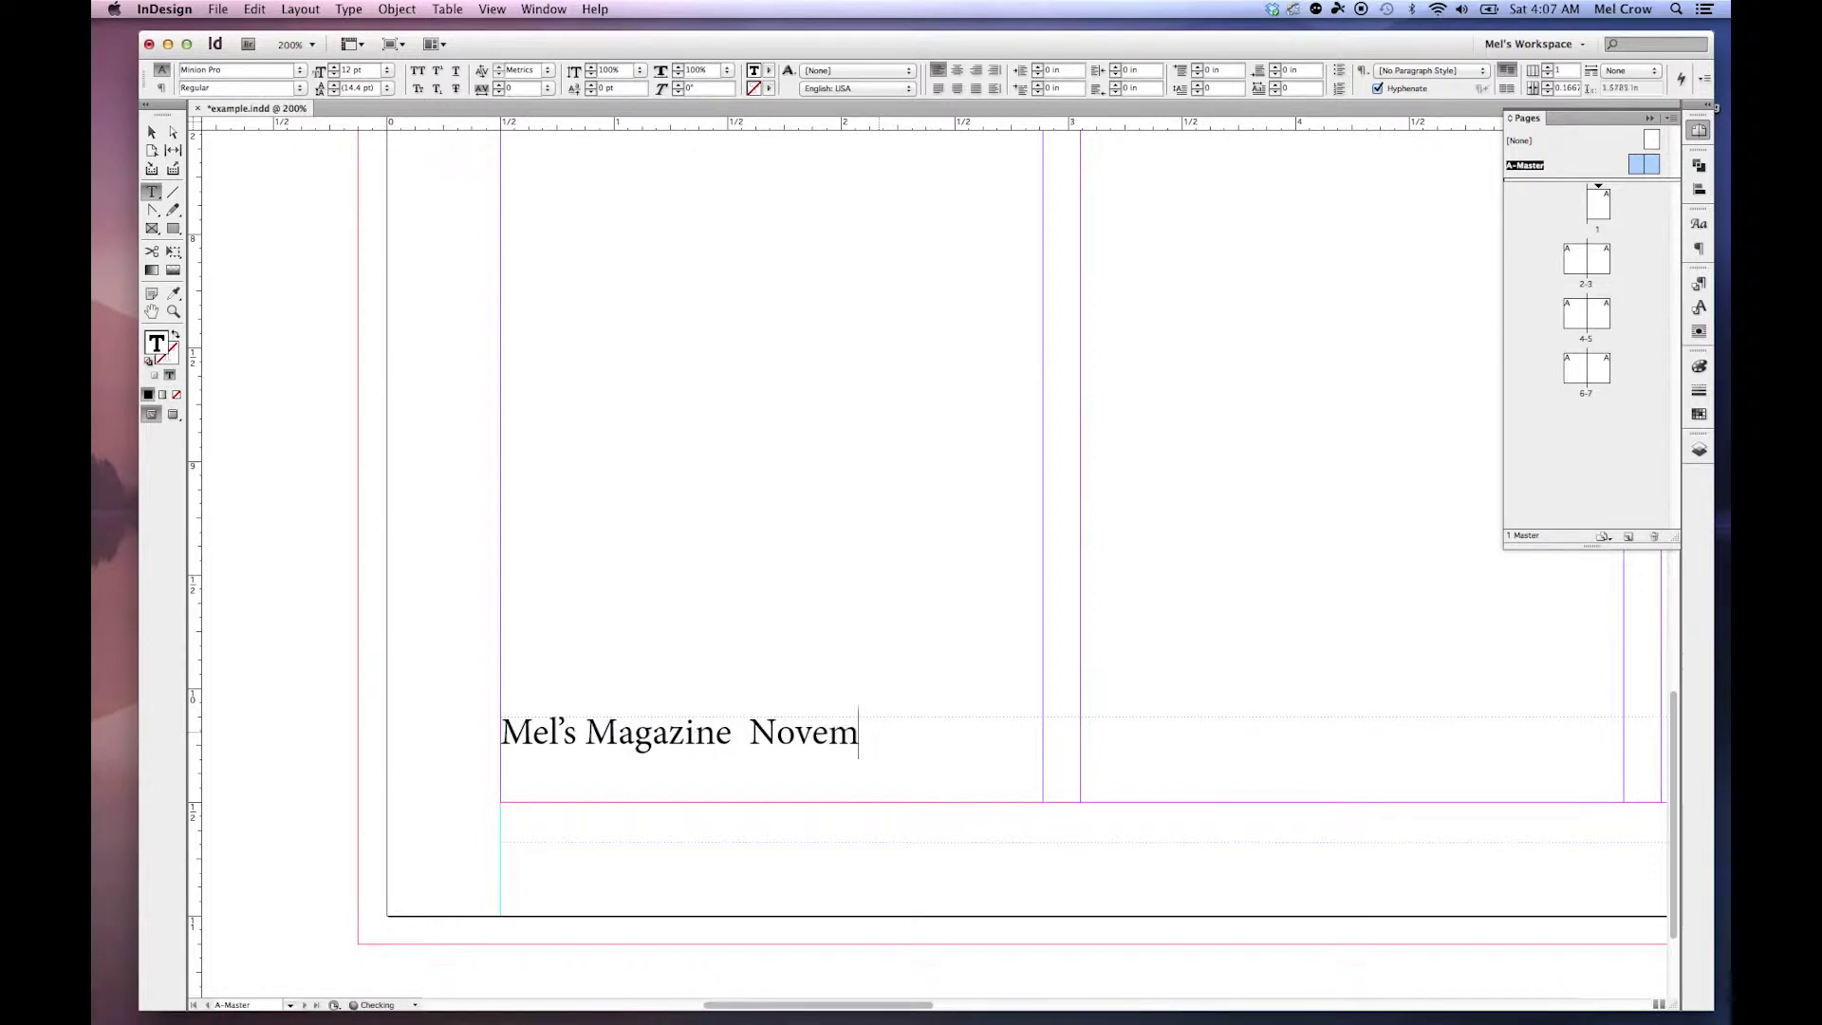
text(ber 2015)
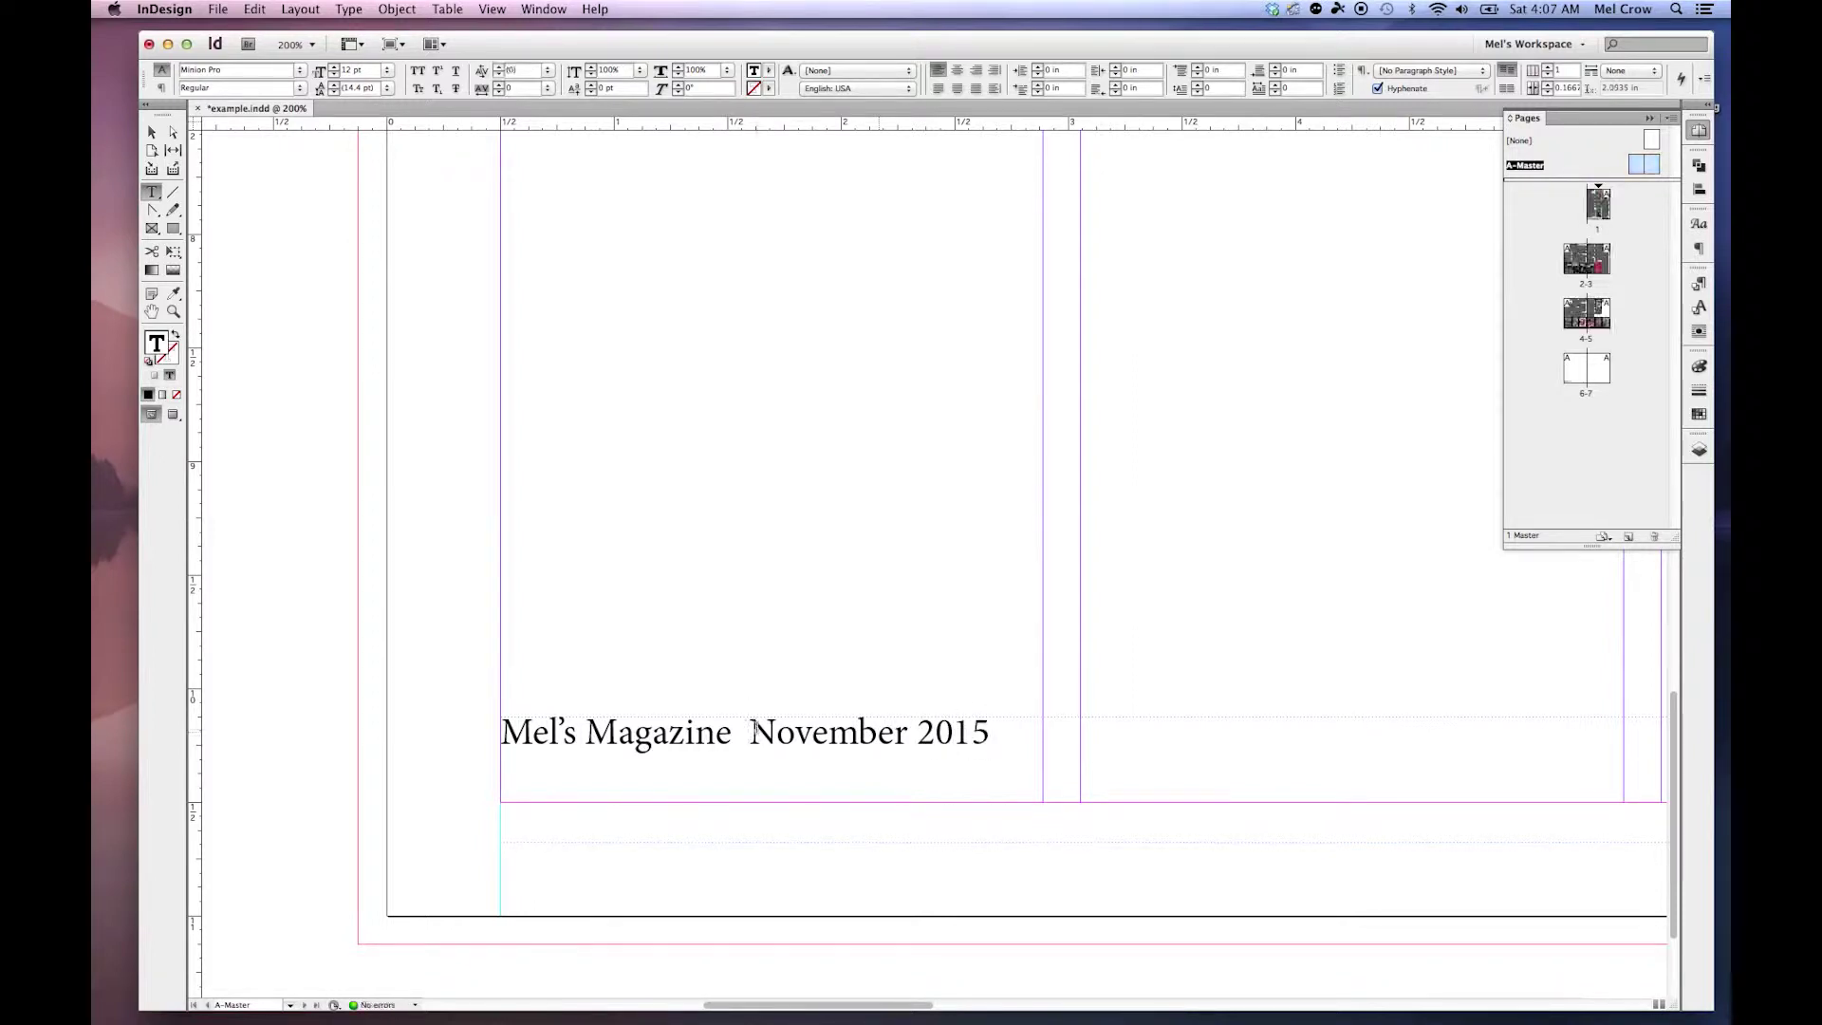
Delete the extra space between the magazine title and November 2015.
click(743, 731)
key(BackSpace)
key(BackSpace)
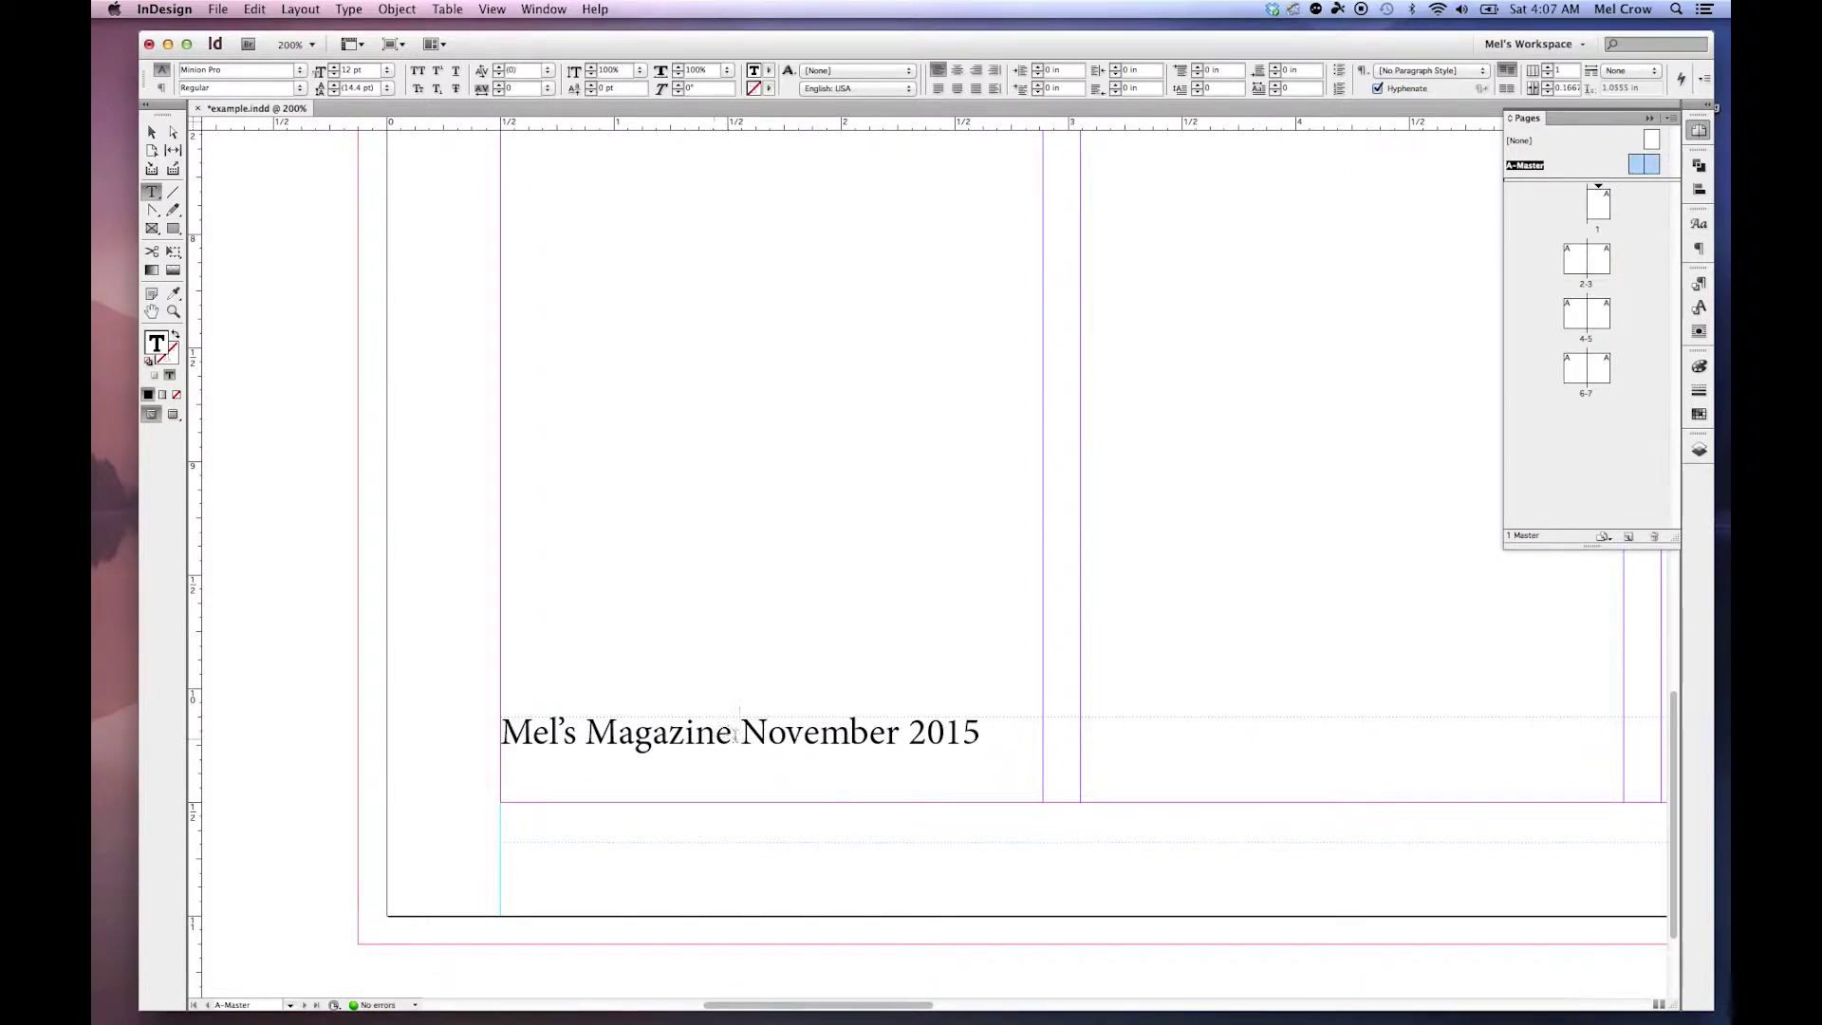
right_click(738, 743)
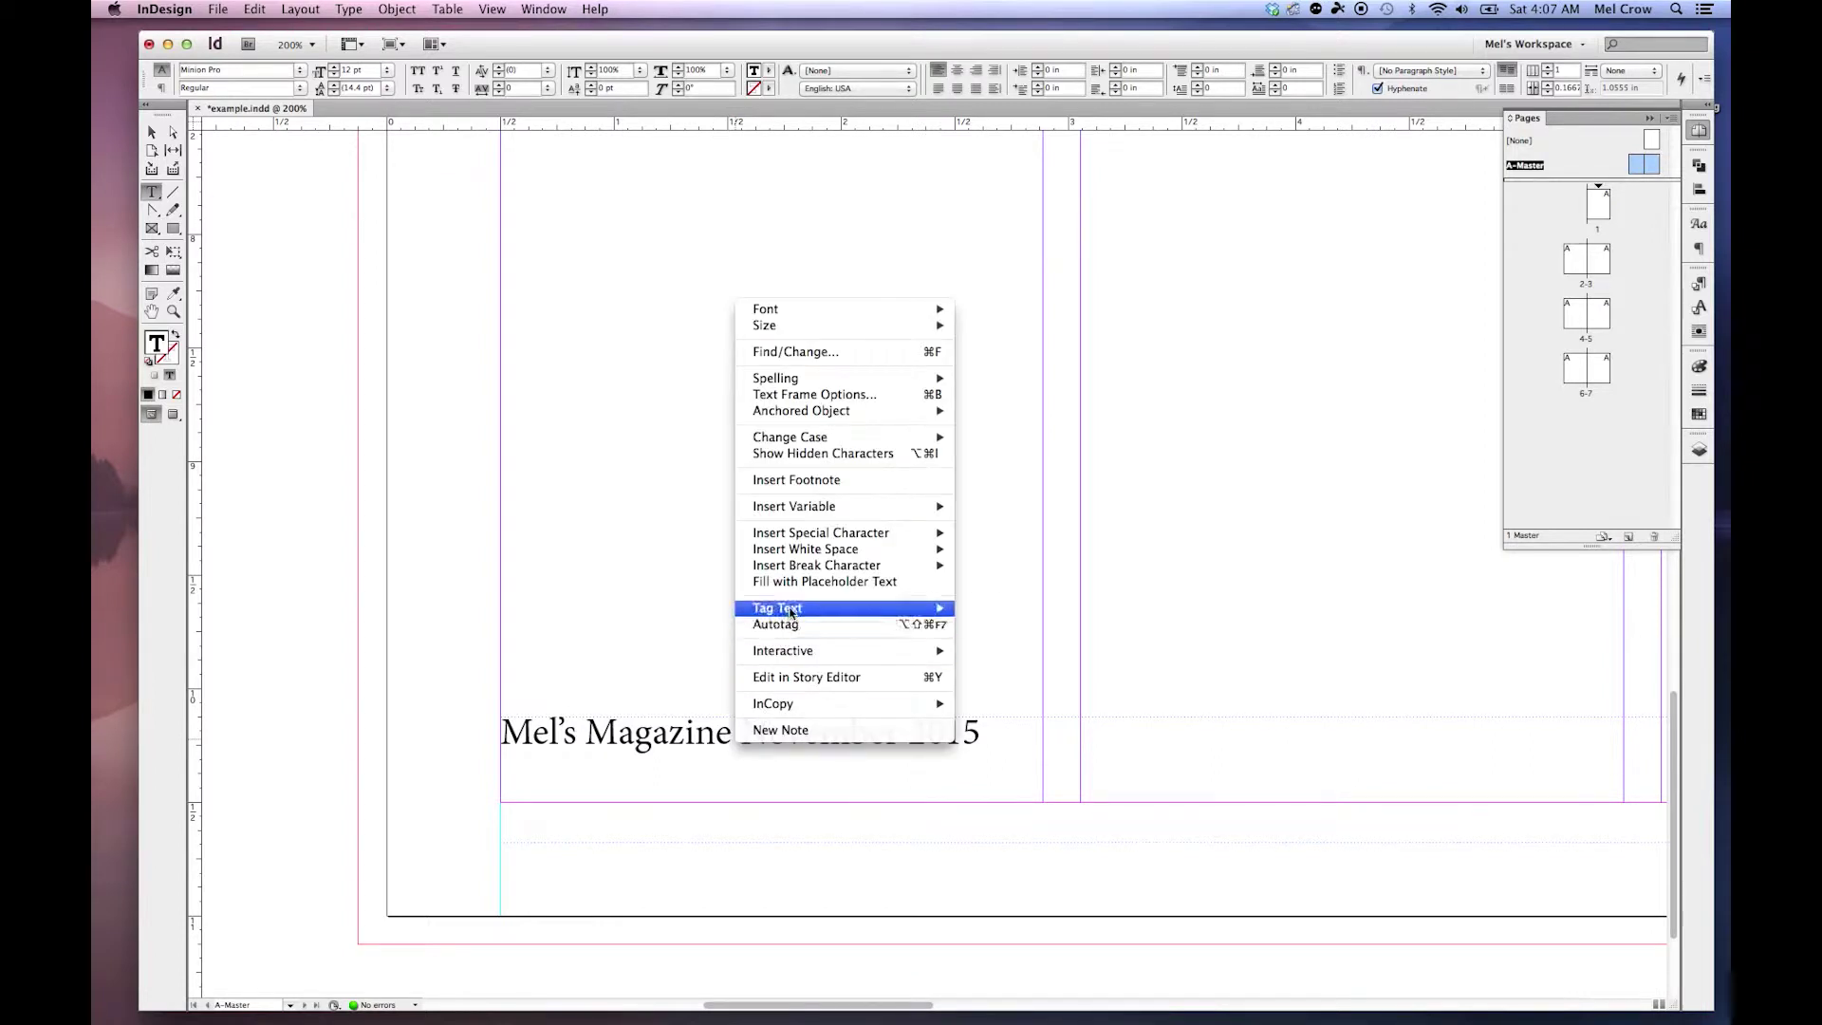
Insert em spaces between the title and November 2015, and before the title.
mouse_move(816, 549)
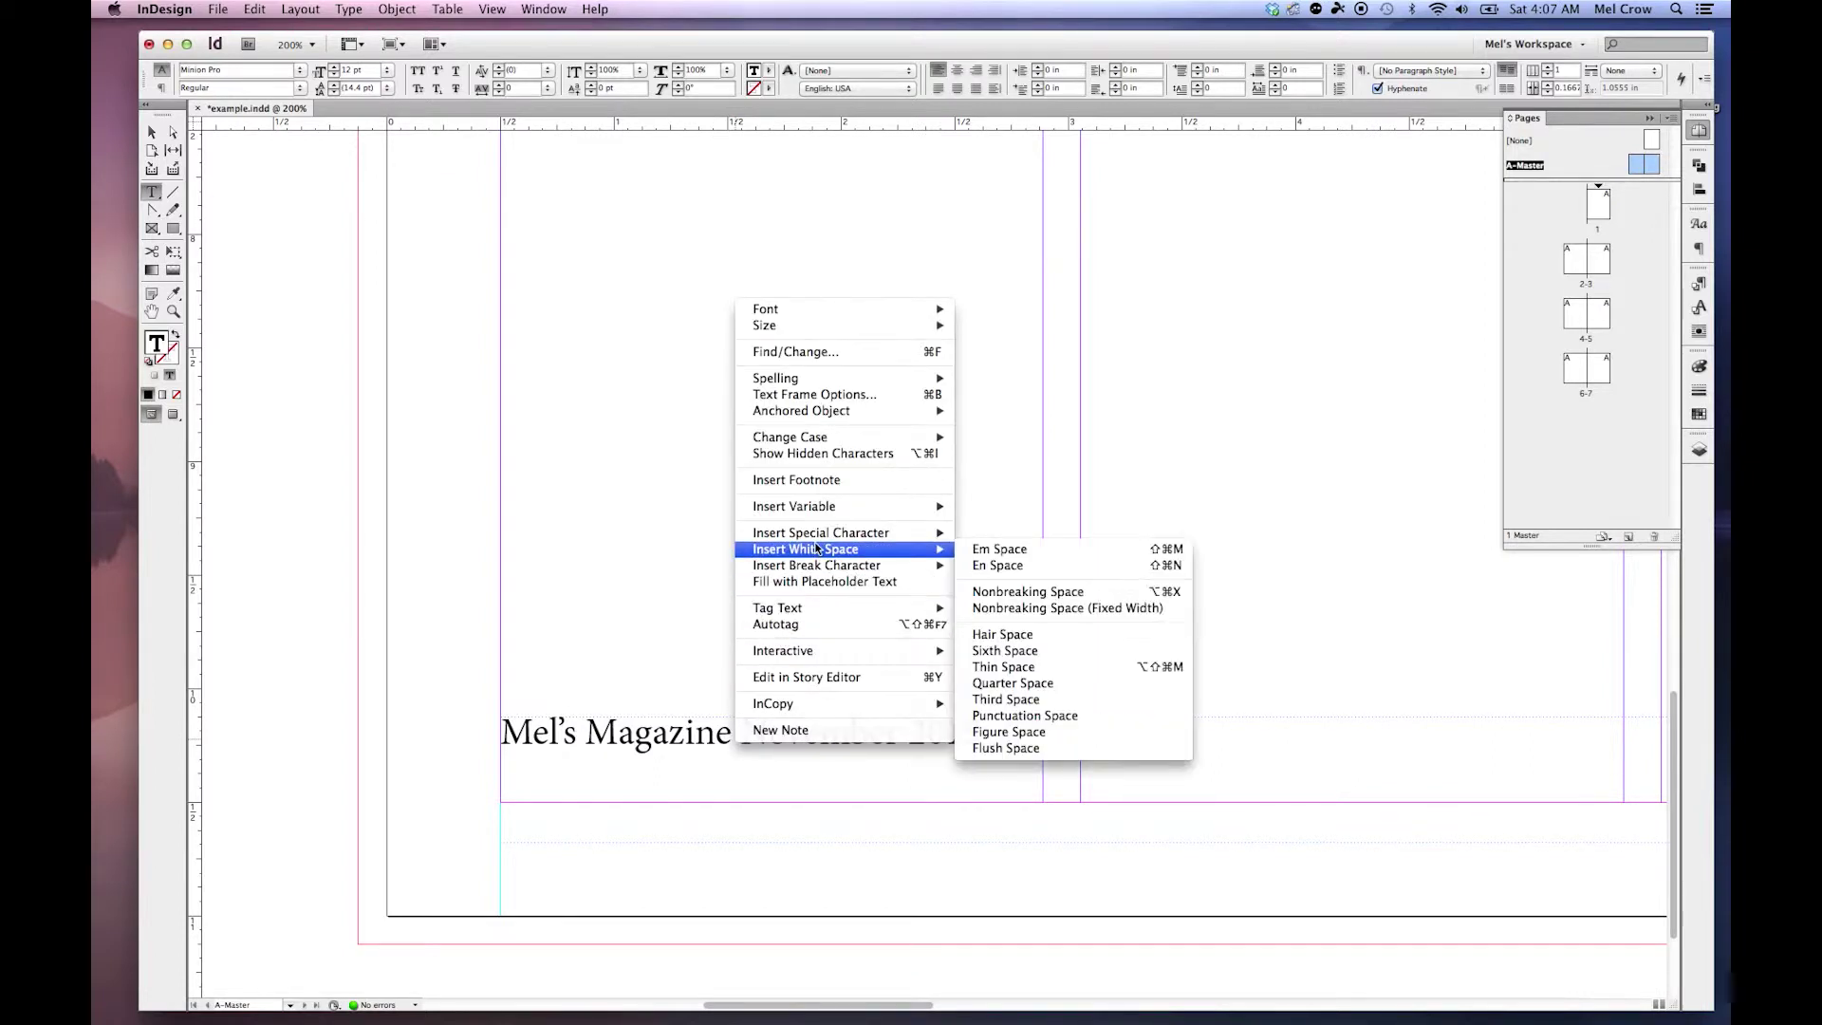
click(1047, 552)
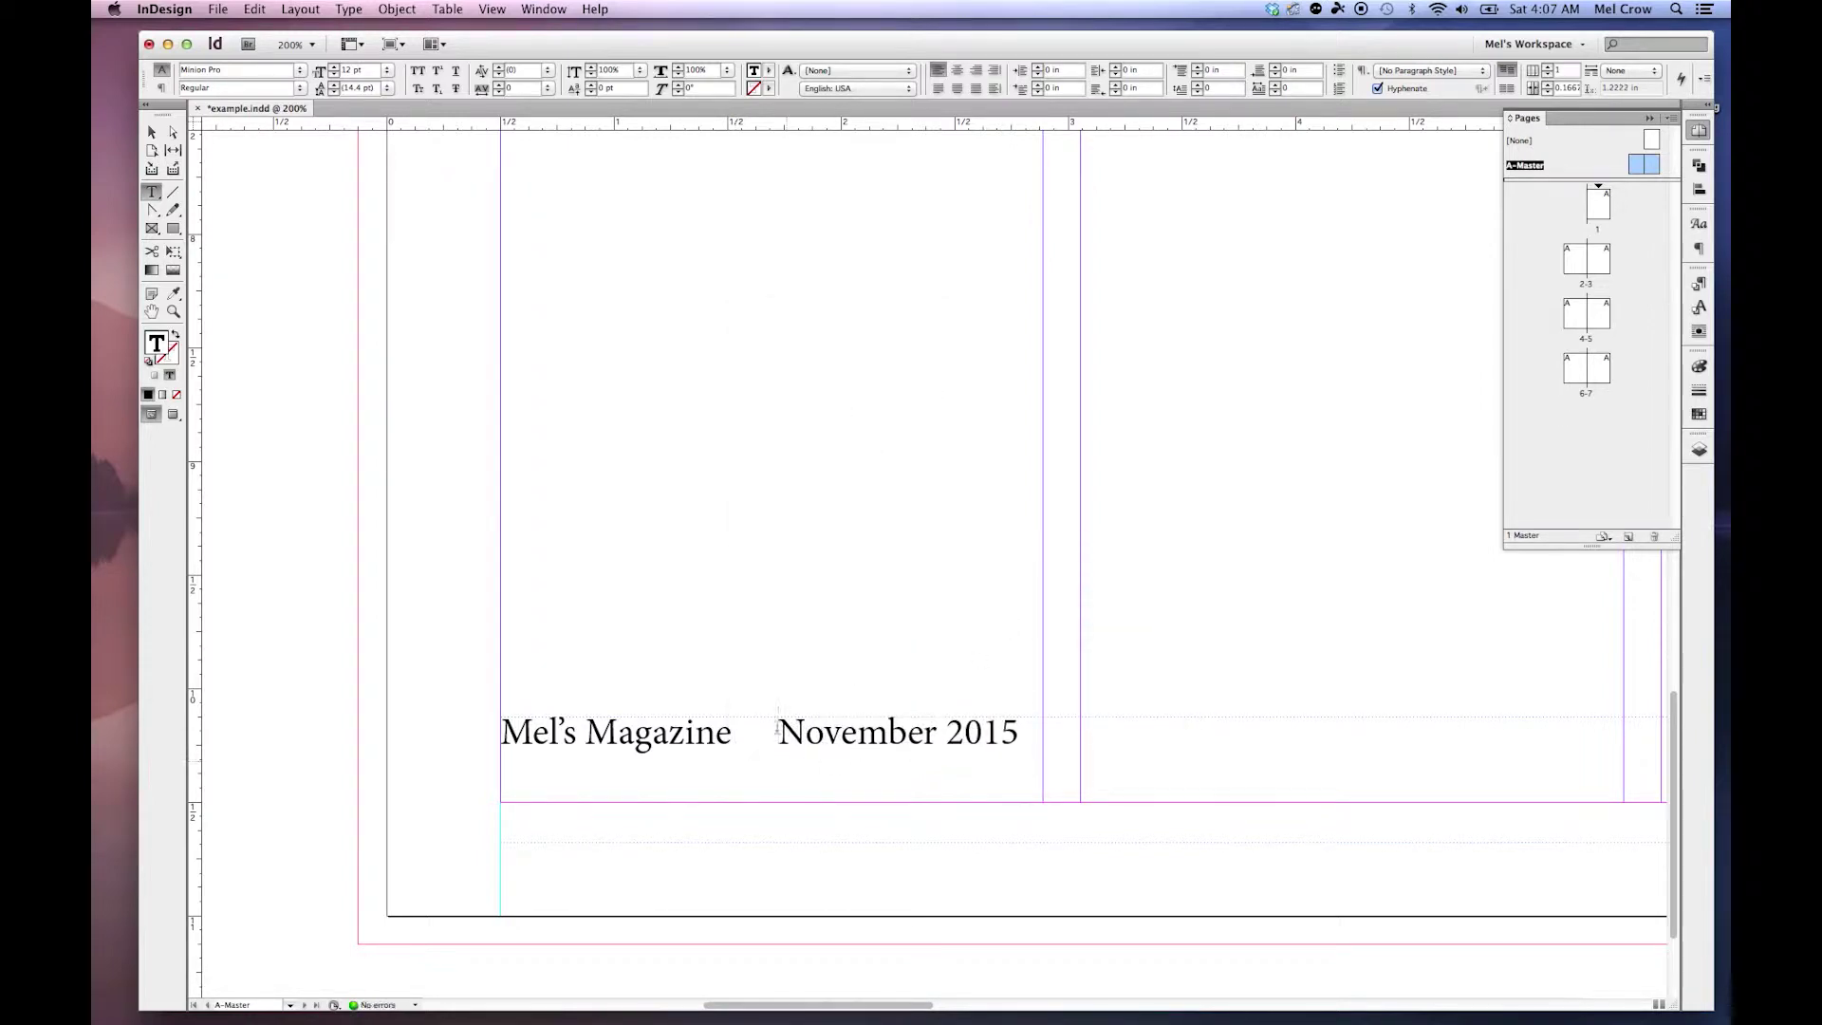
click(505, 731)
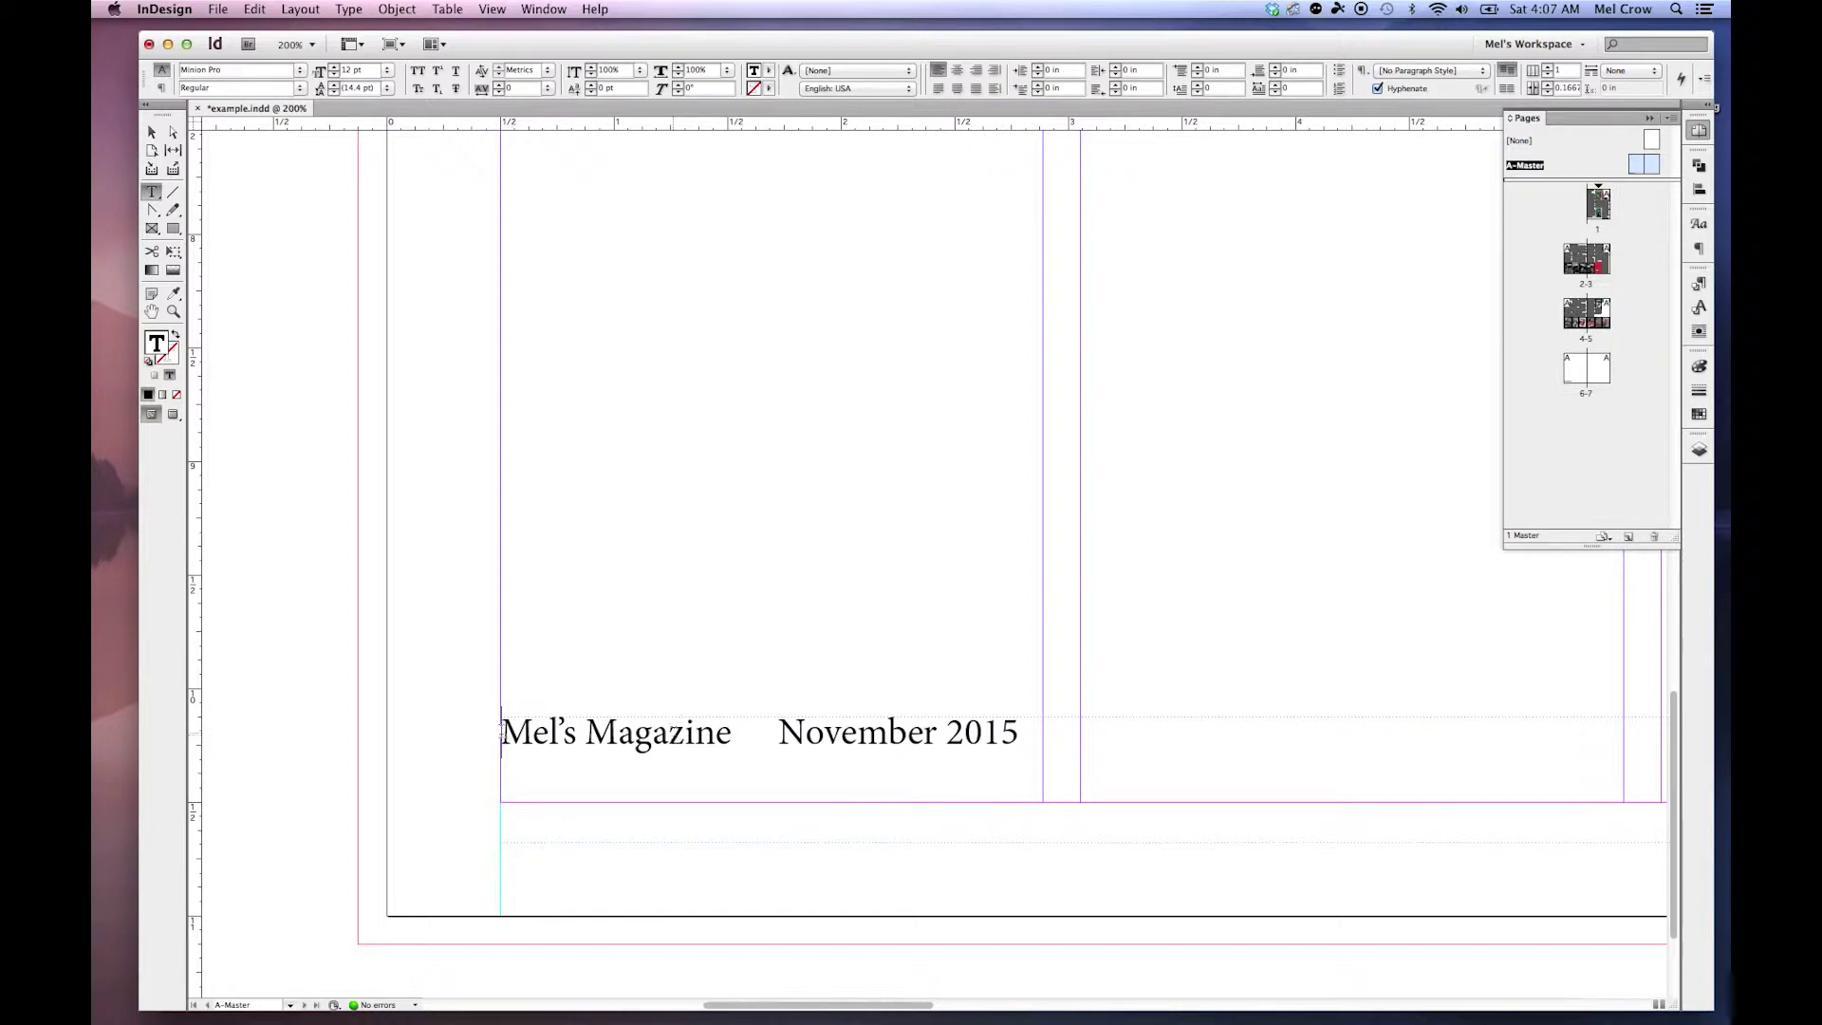
click(348, 10)
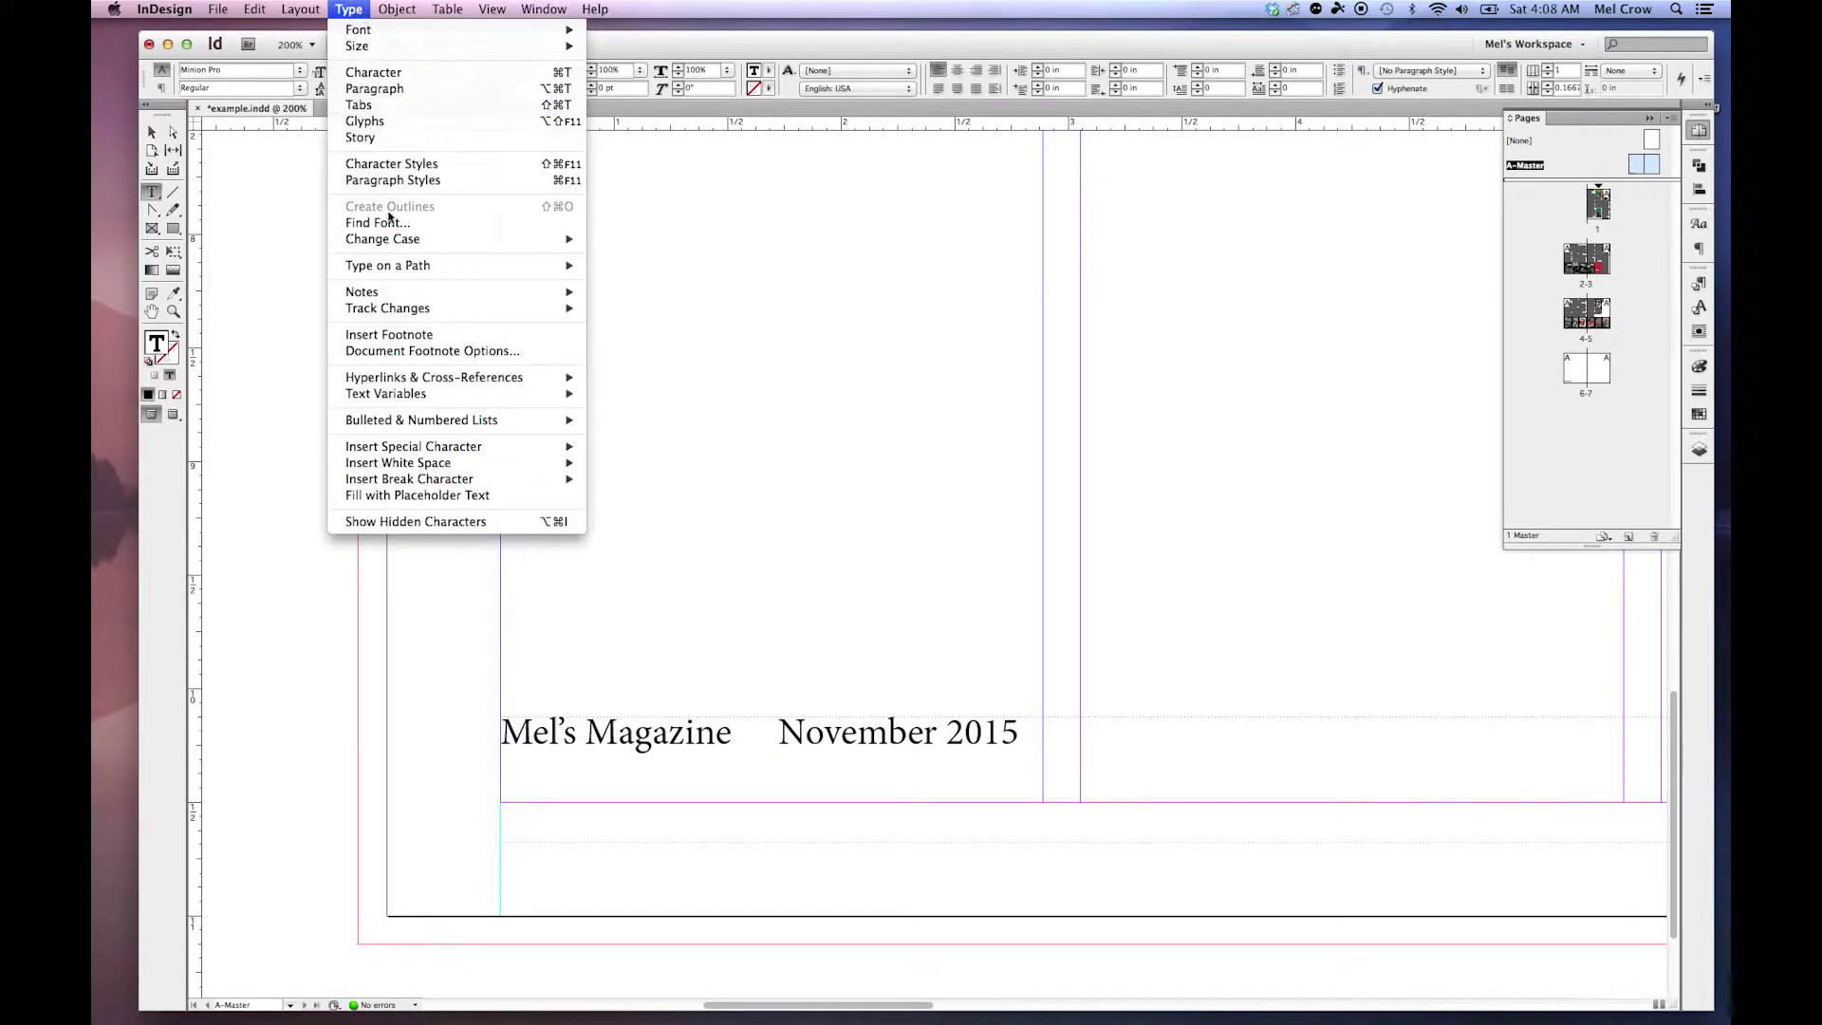
mouse_move(418, 462)
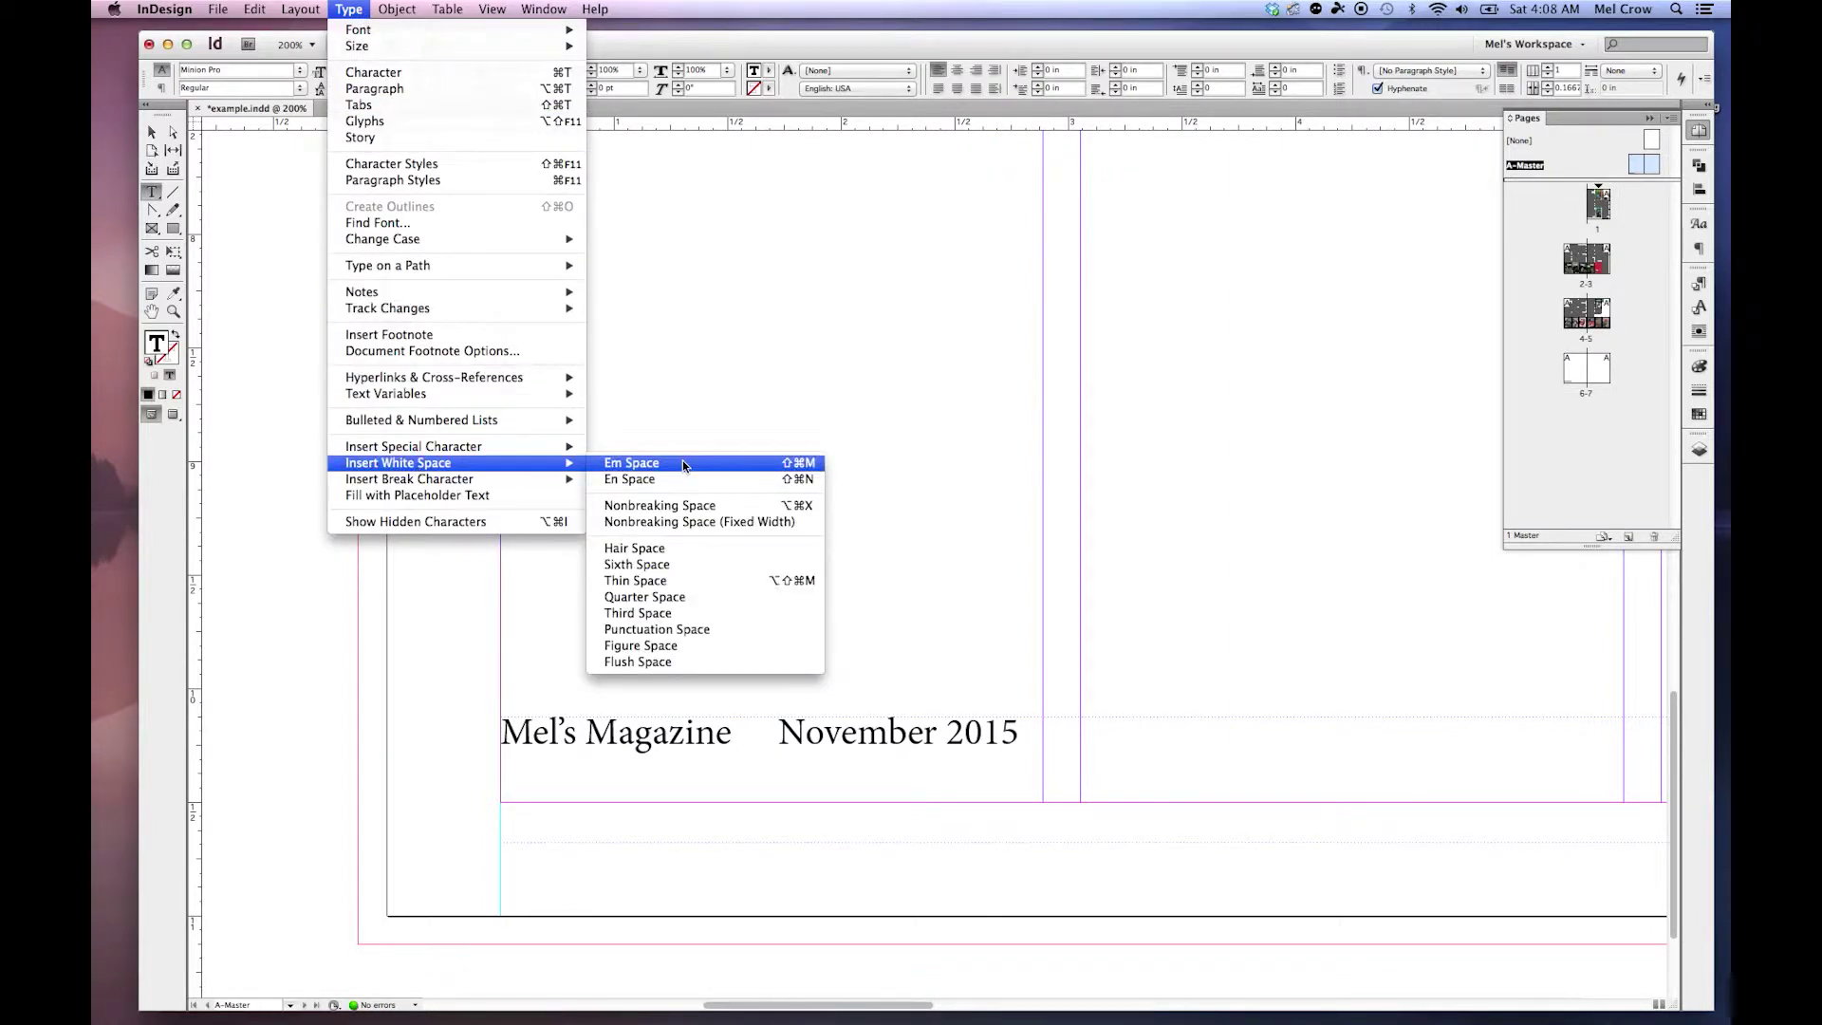
click(780, 463)
Insert a Current Page Number marker at the start of the footer, ahead of the title.
right_click(513, 732)
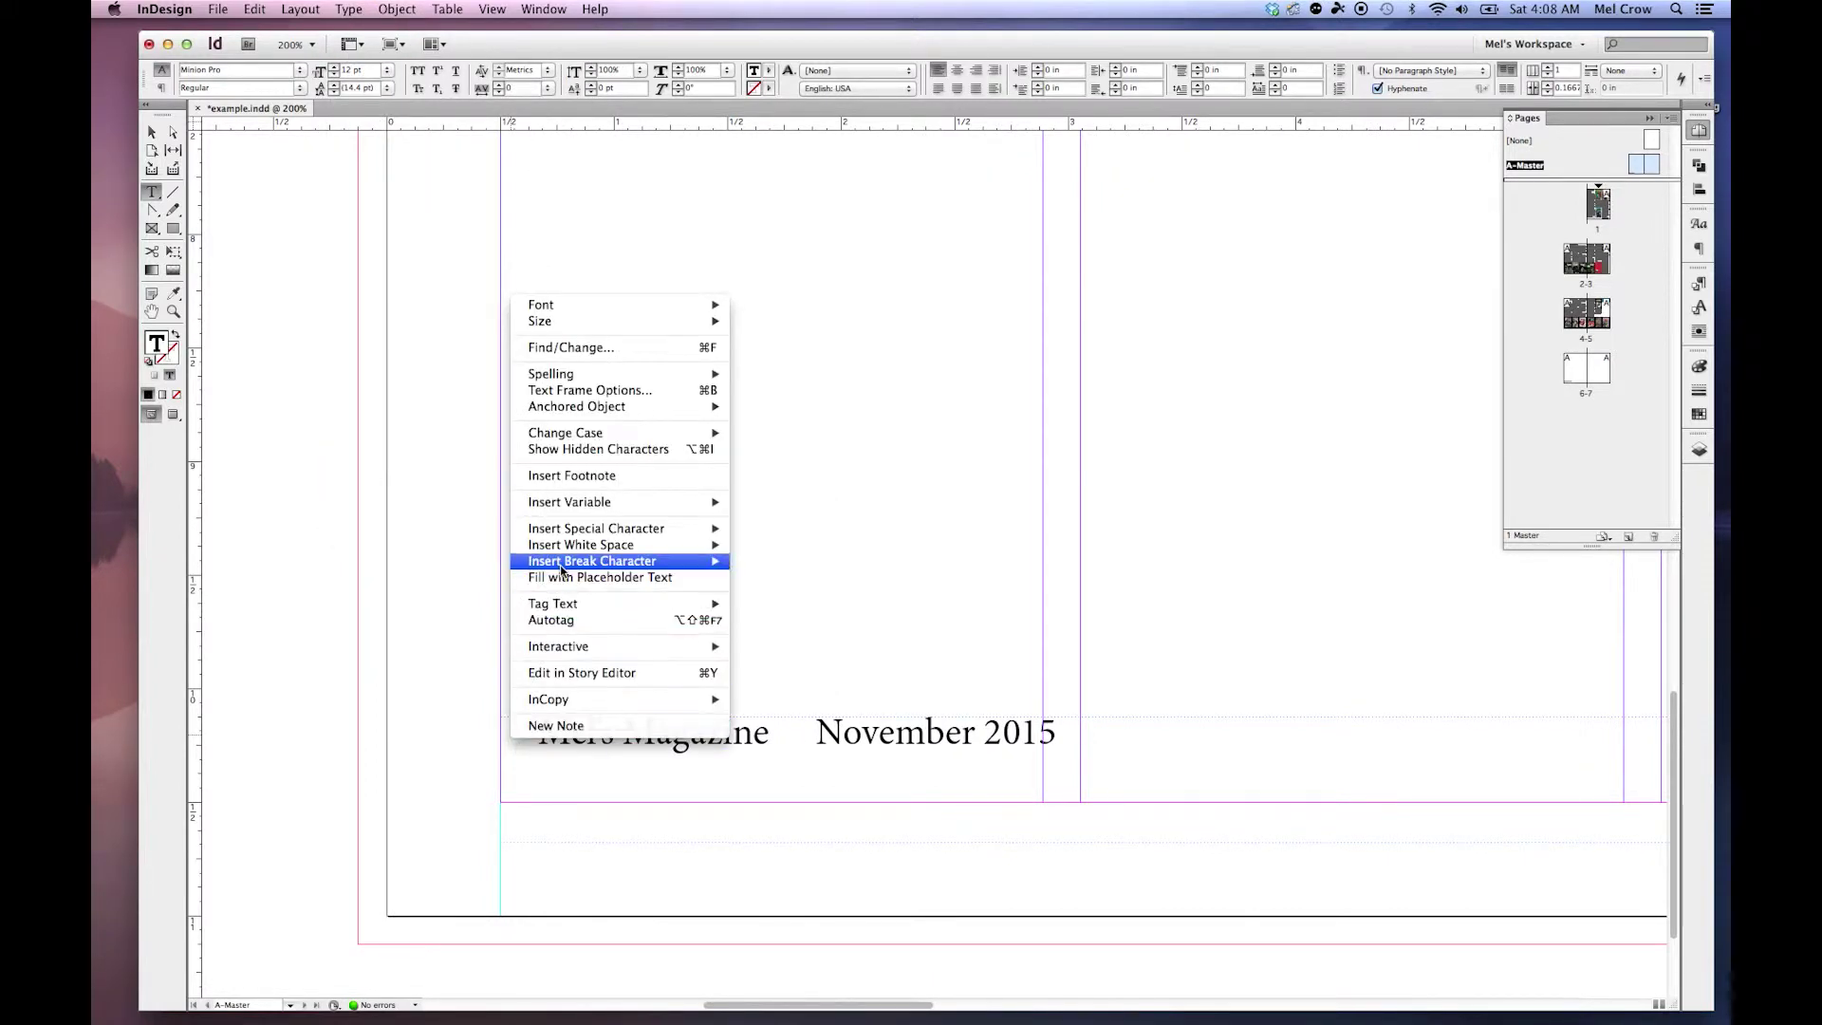
mouse_move(582, 532)
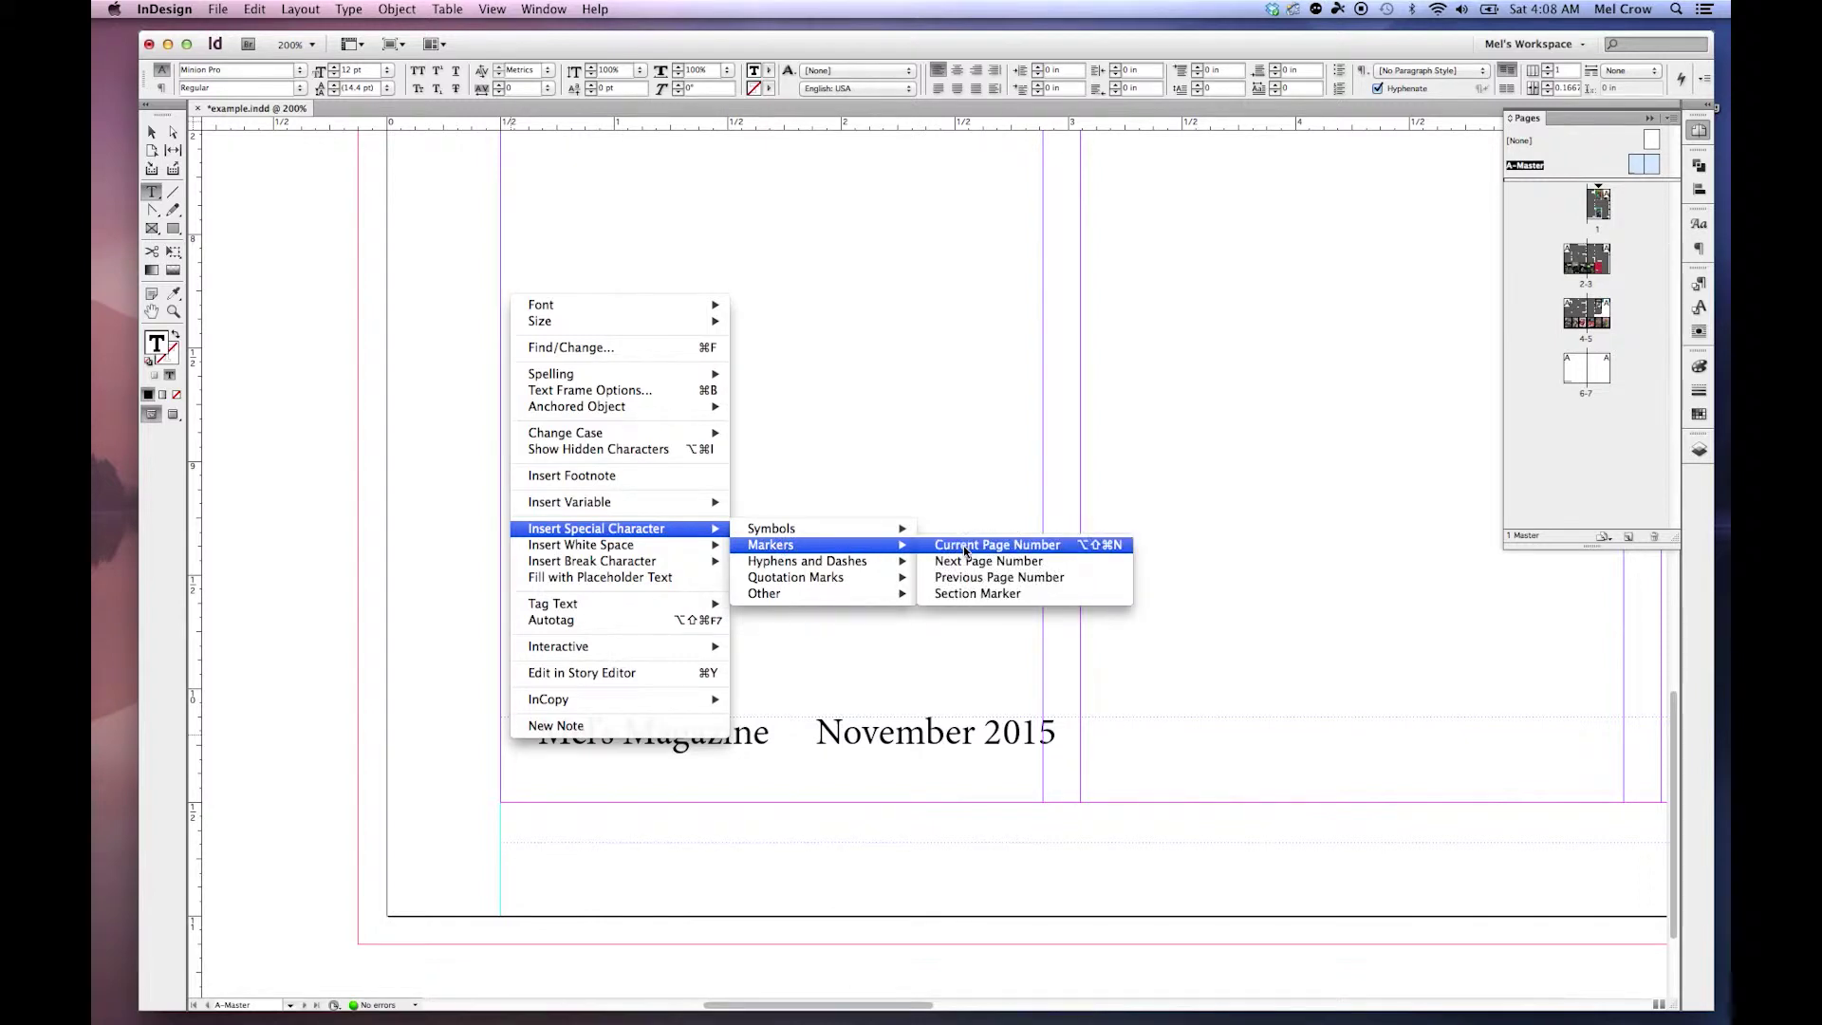
click(967, 547)
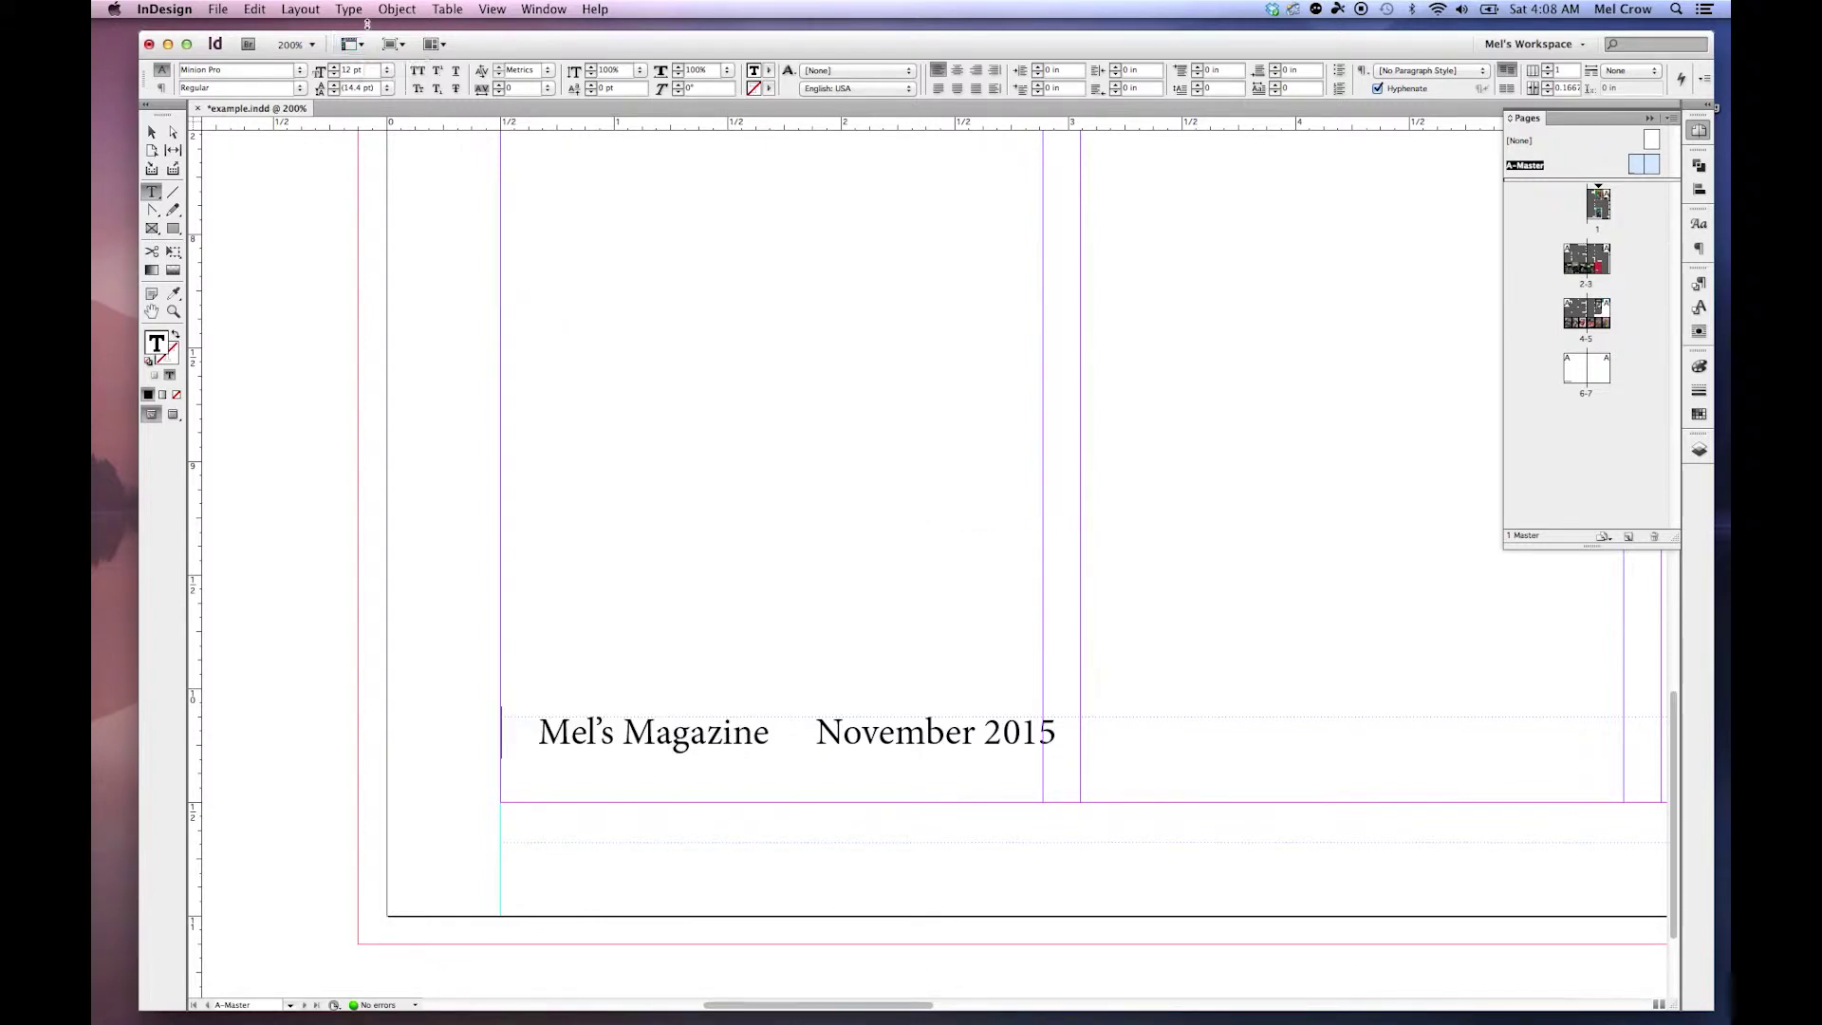
click(350, 10)
mouse_move(527, 448)
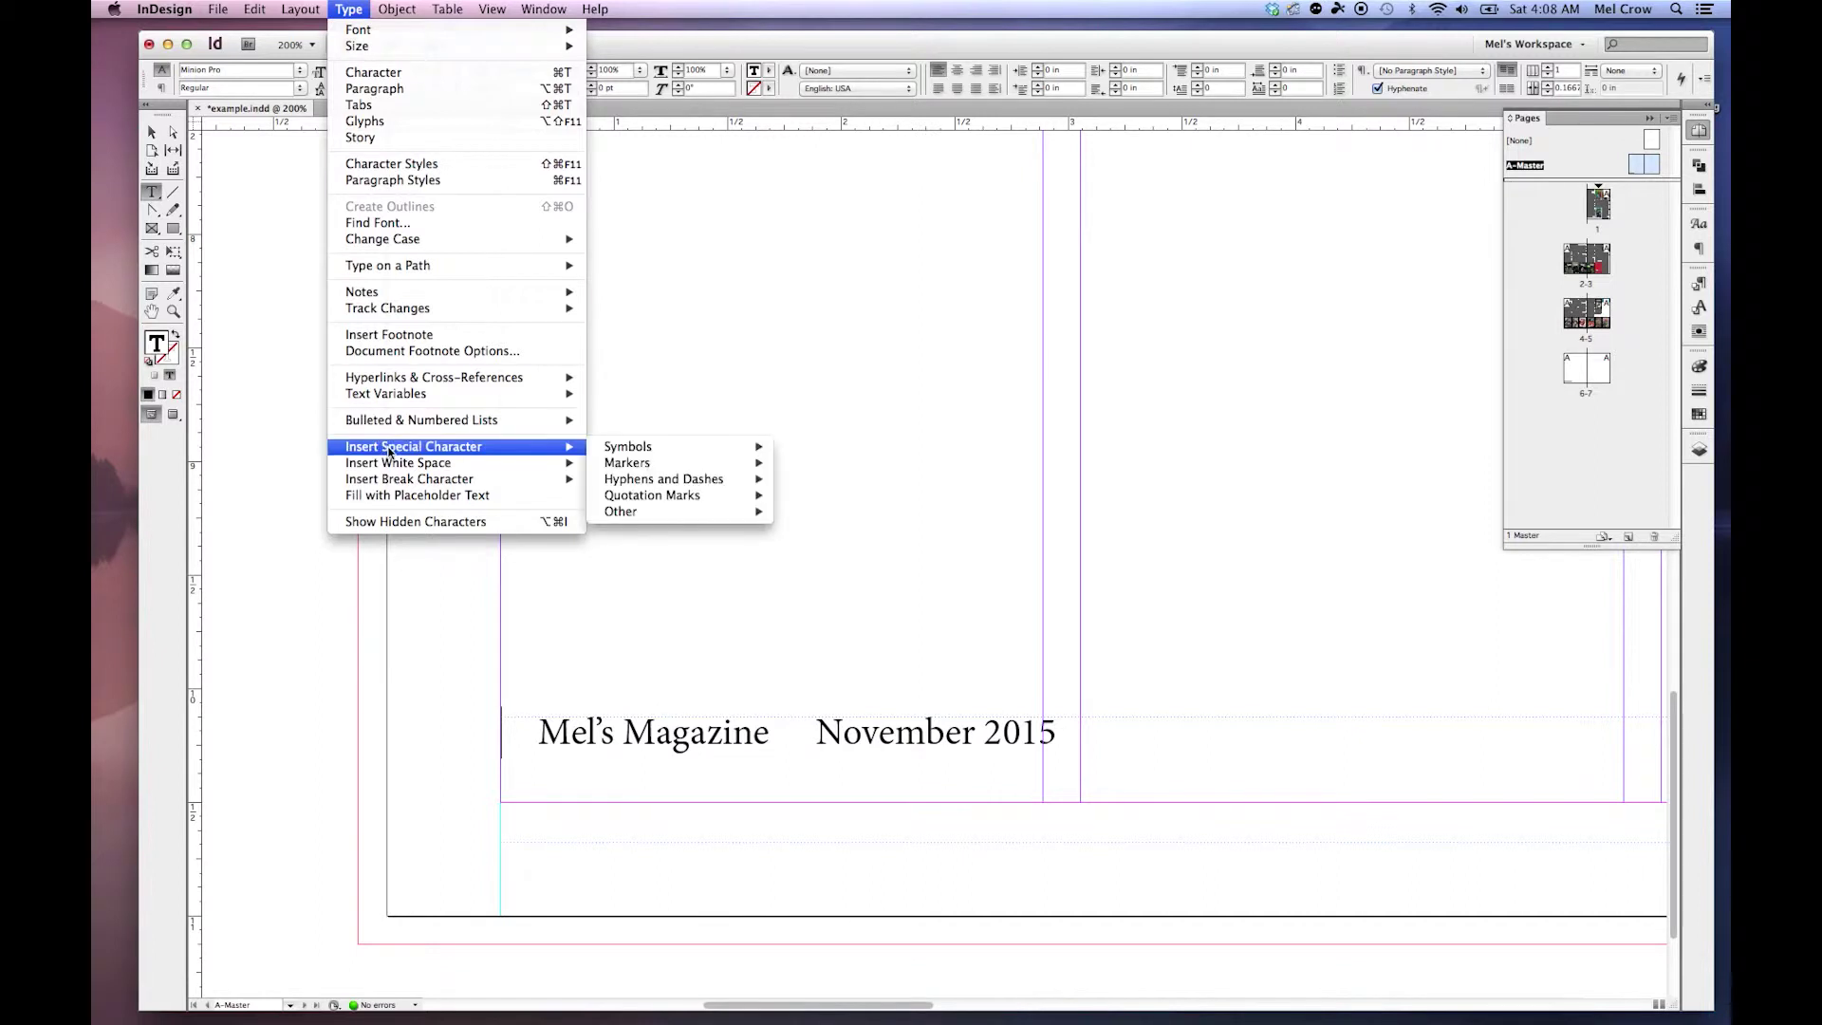
mouse_move(649, 463)
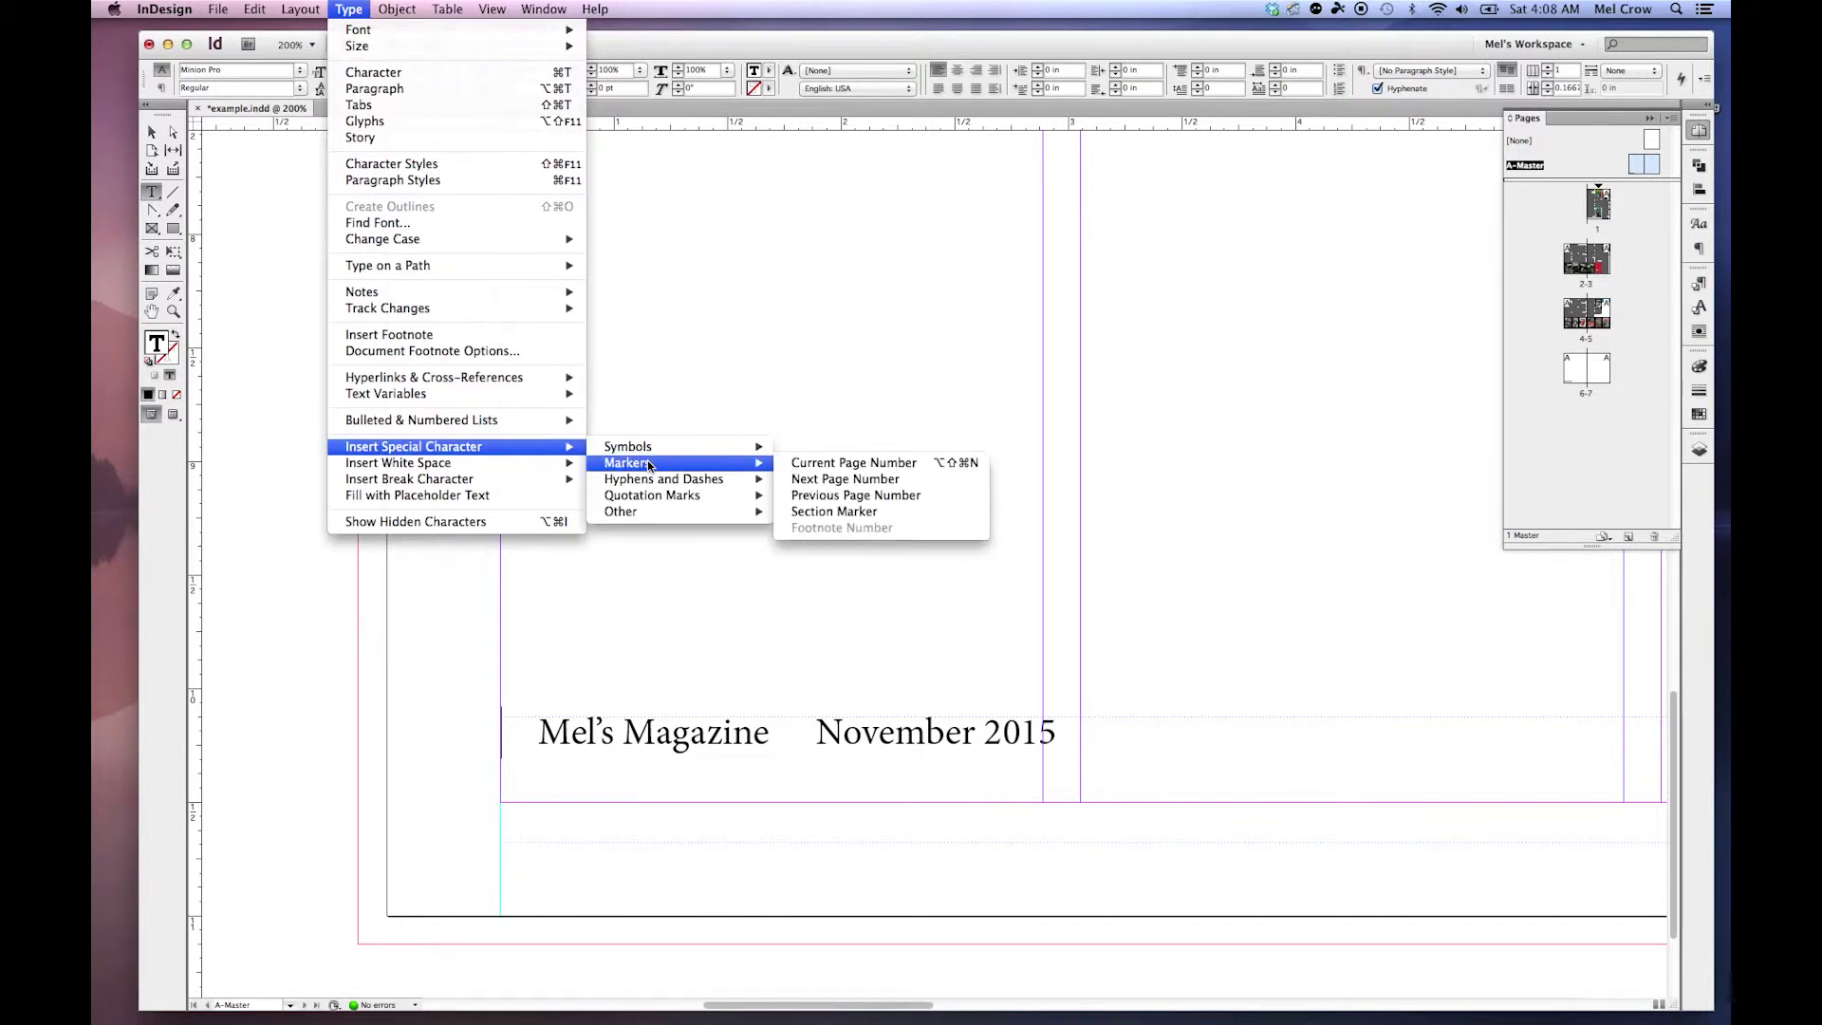
click(841, 465)
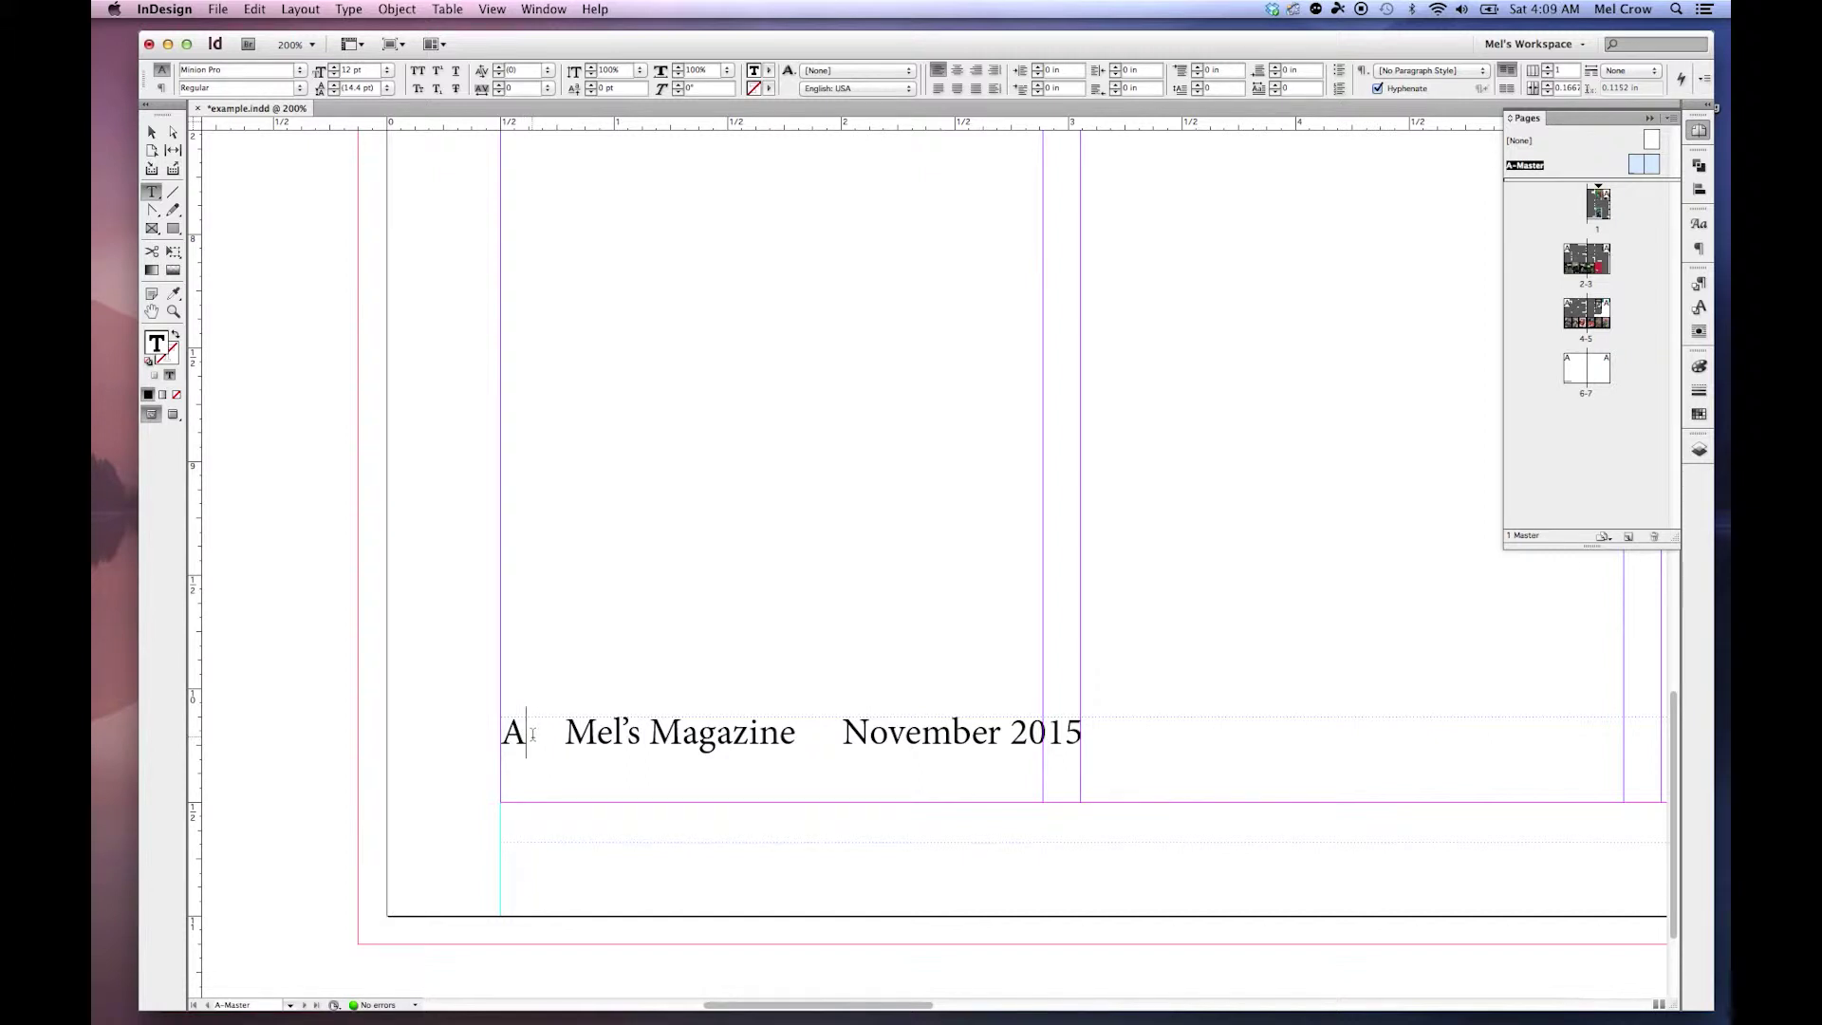
Format the page number marker as 15 pt Comic Sans MS Bold in C=100 M=90 Y=10 K=0.
key(shift+Left)
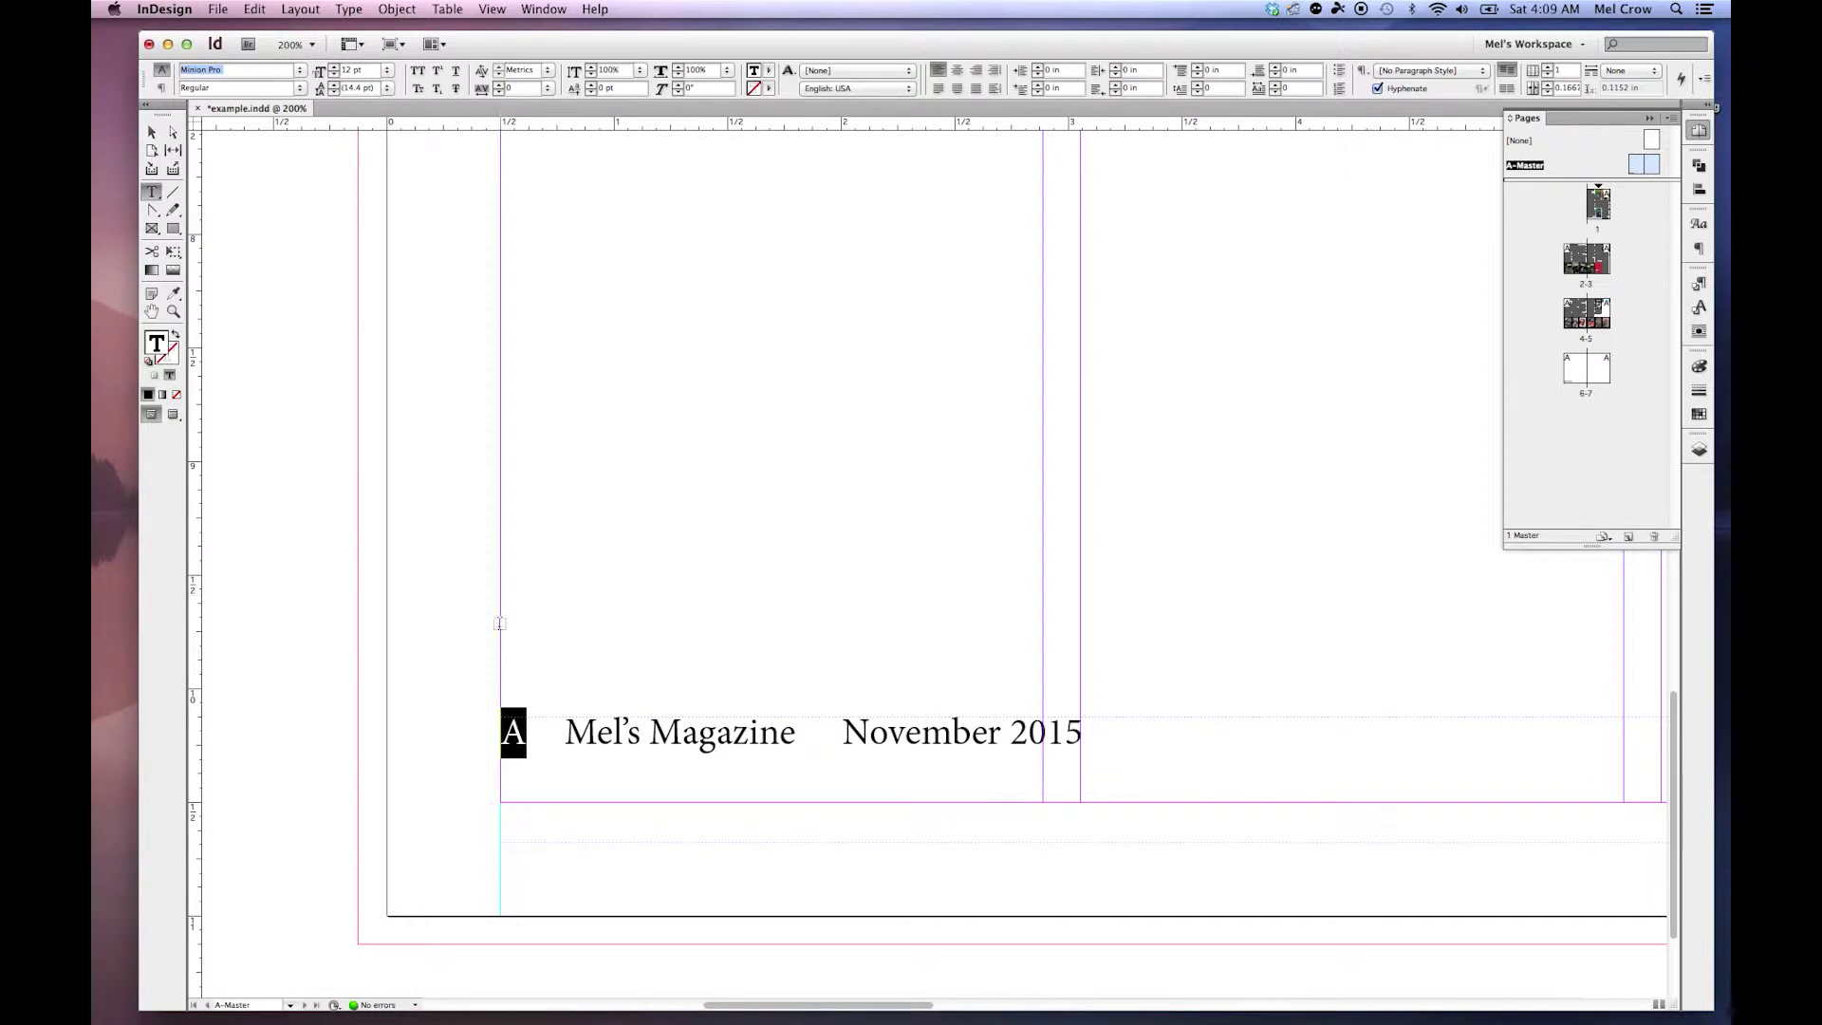
text(Comic Sans MS)
key(Tab)
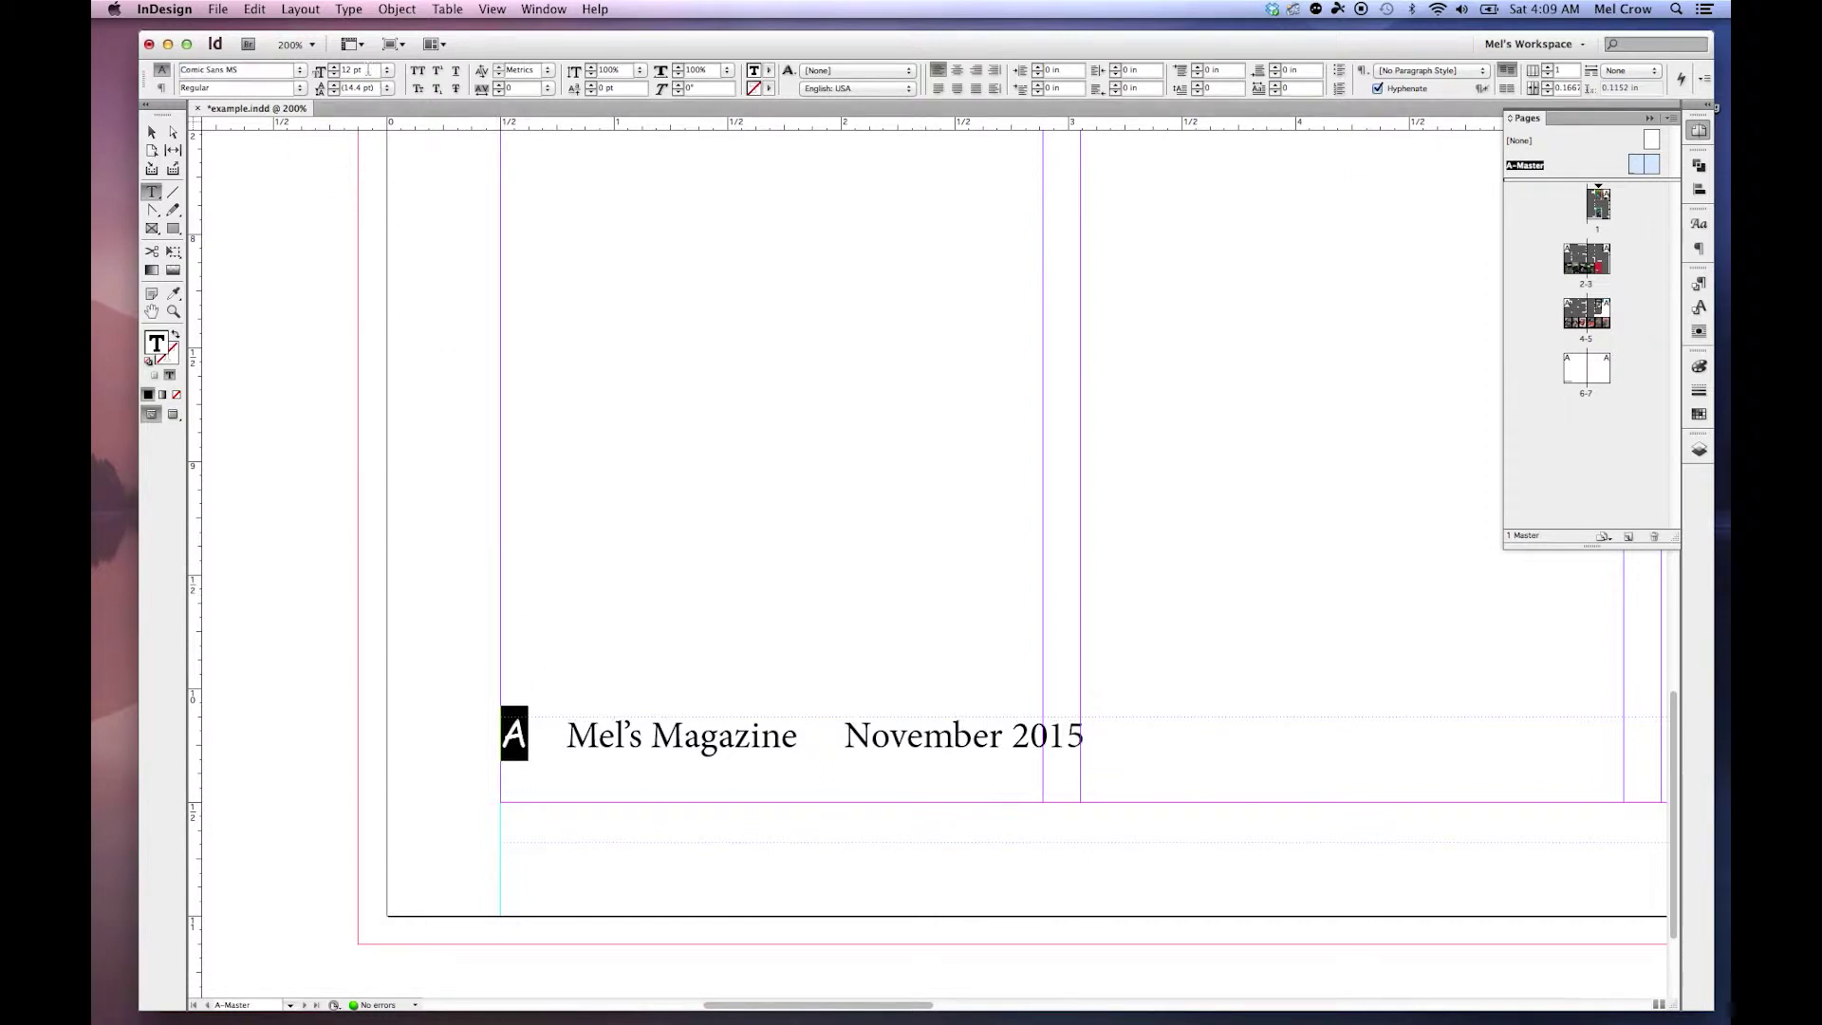
text(1)
key(Tab)
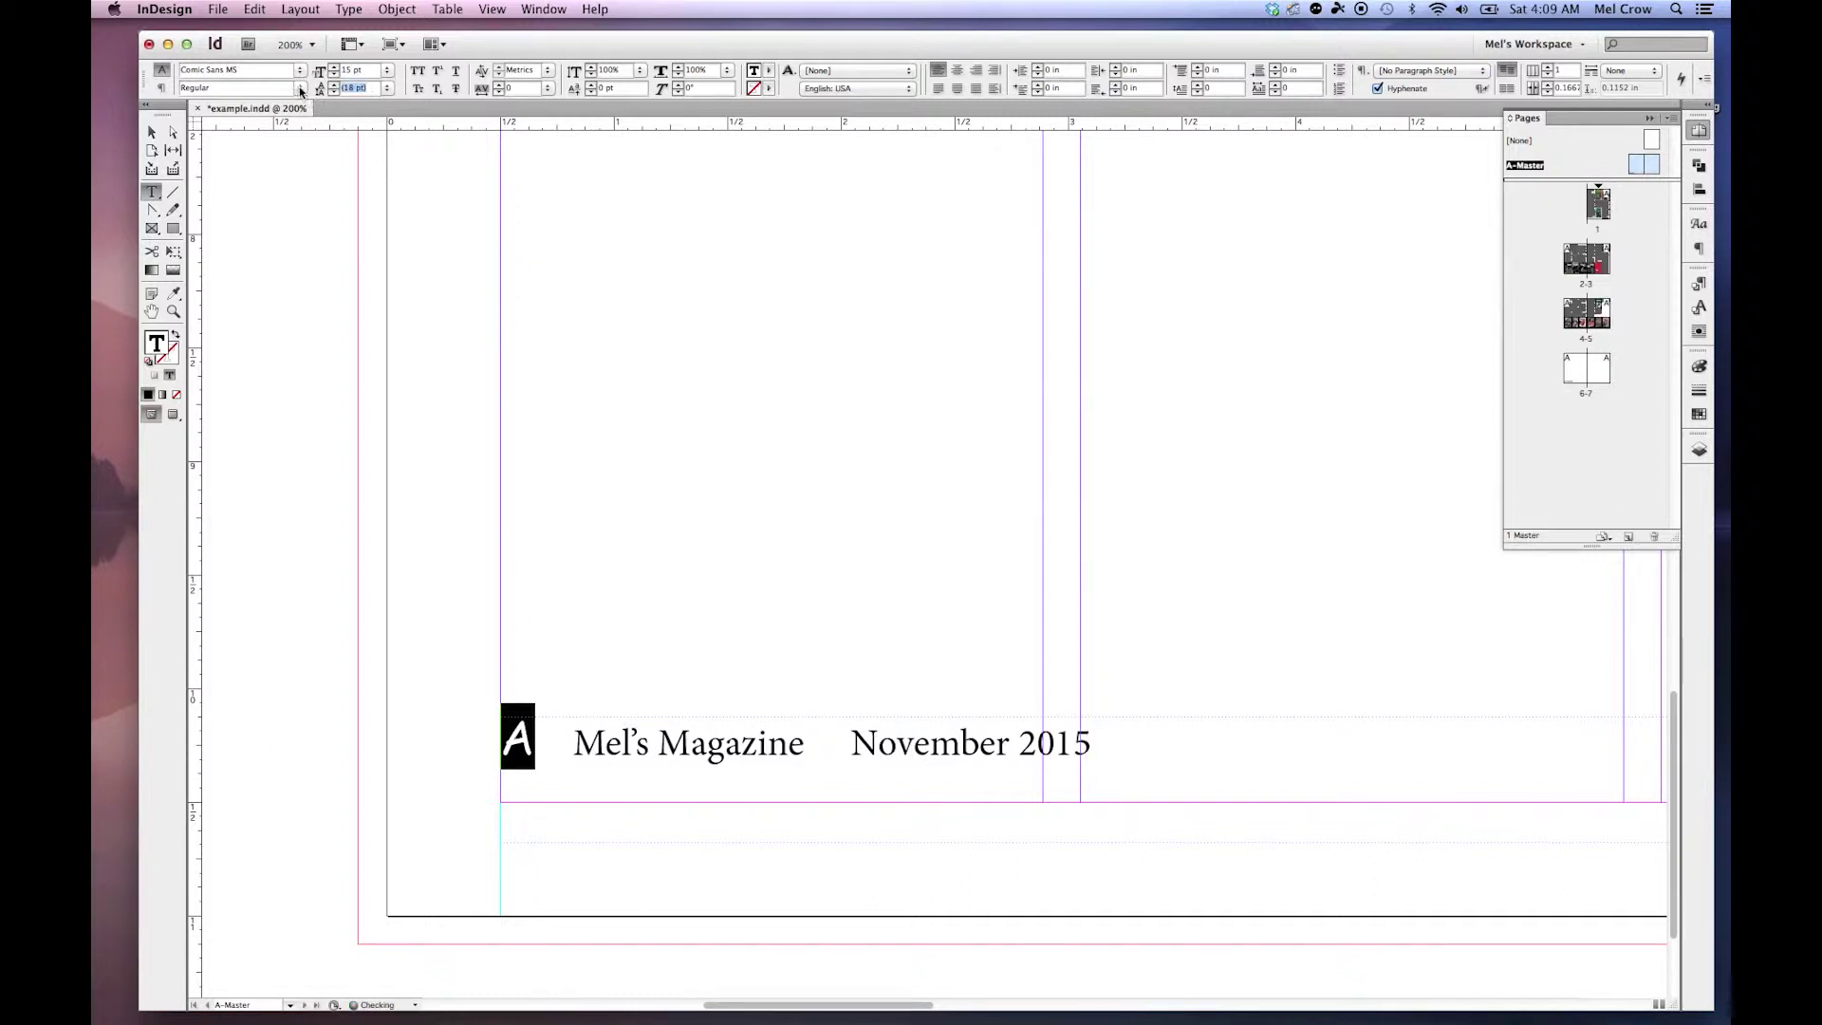
click(301, 91)
click(294, 106)
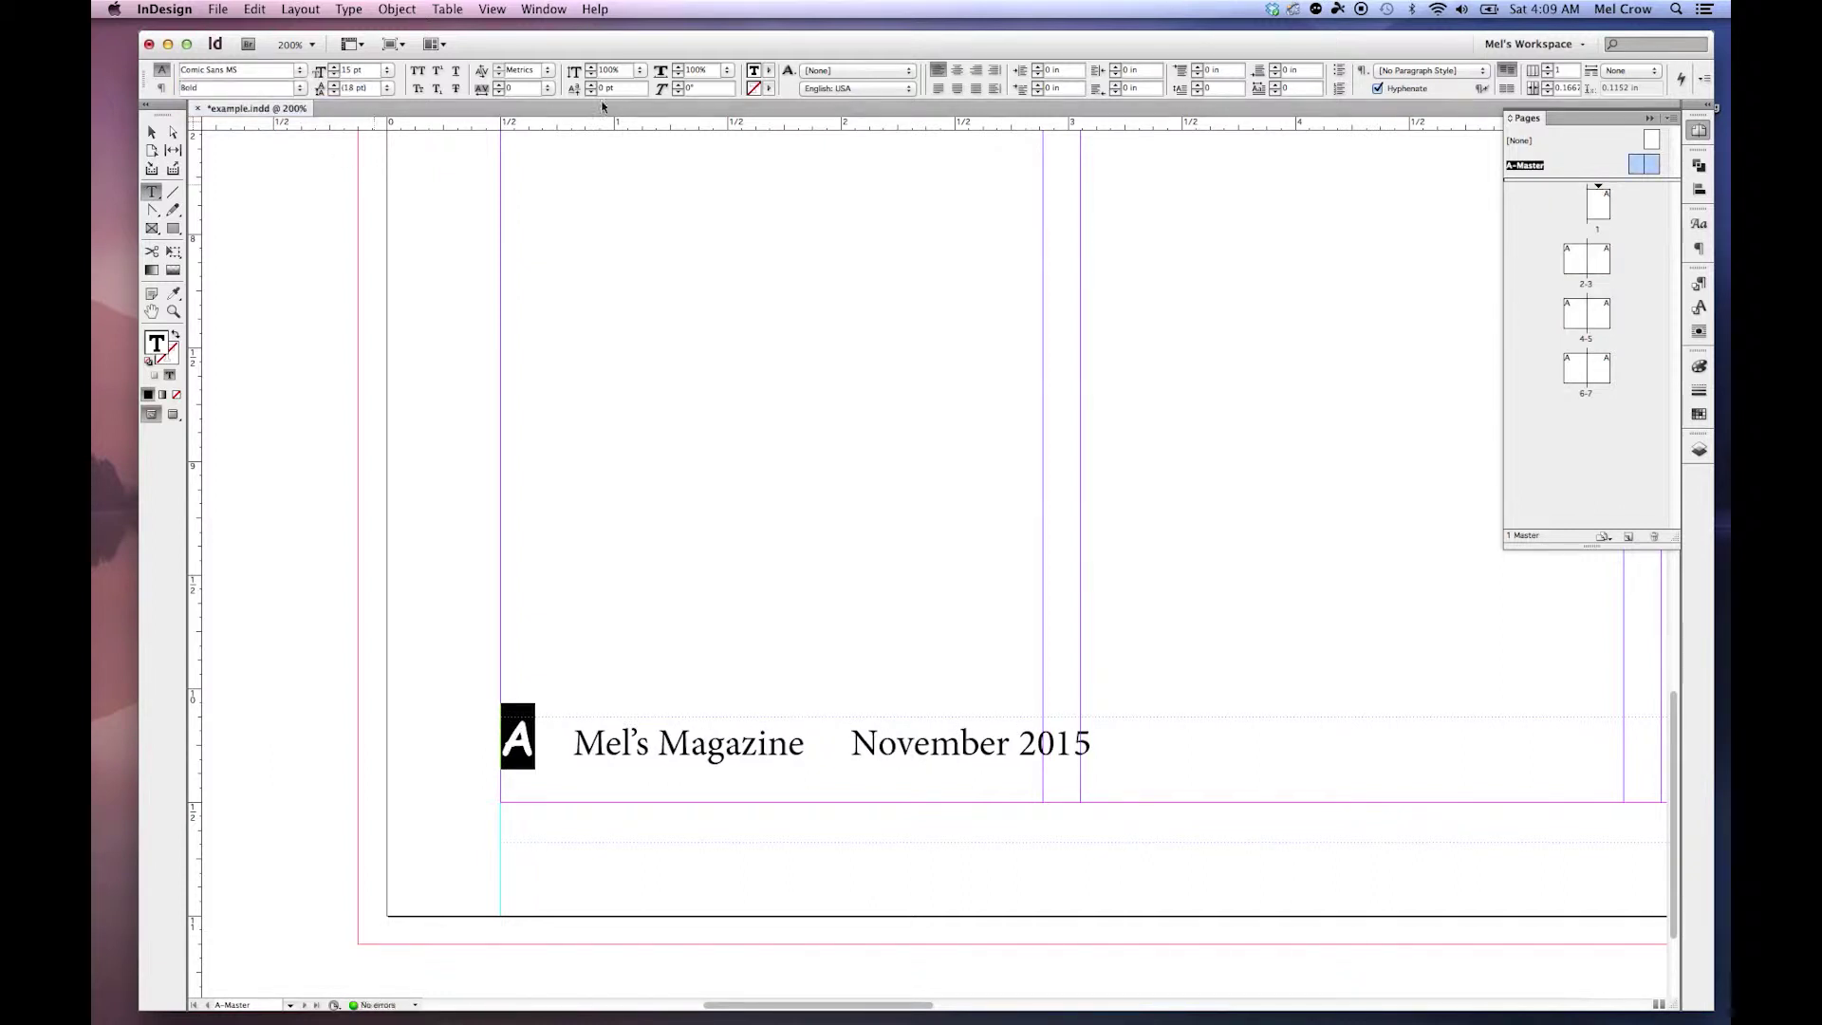
click(770, 72)
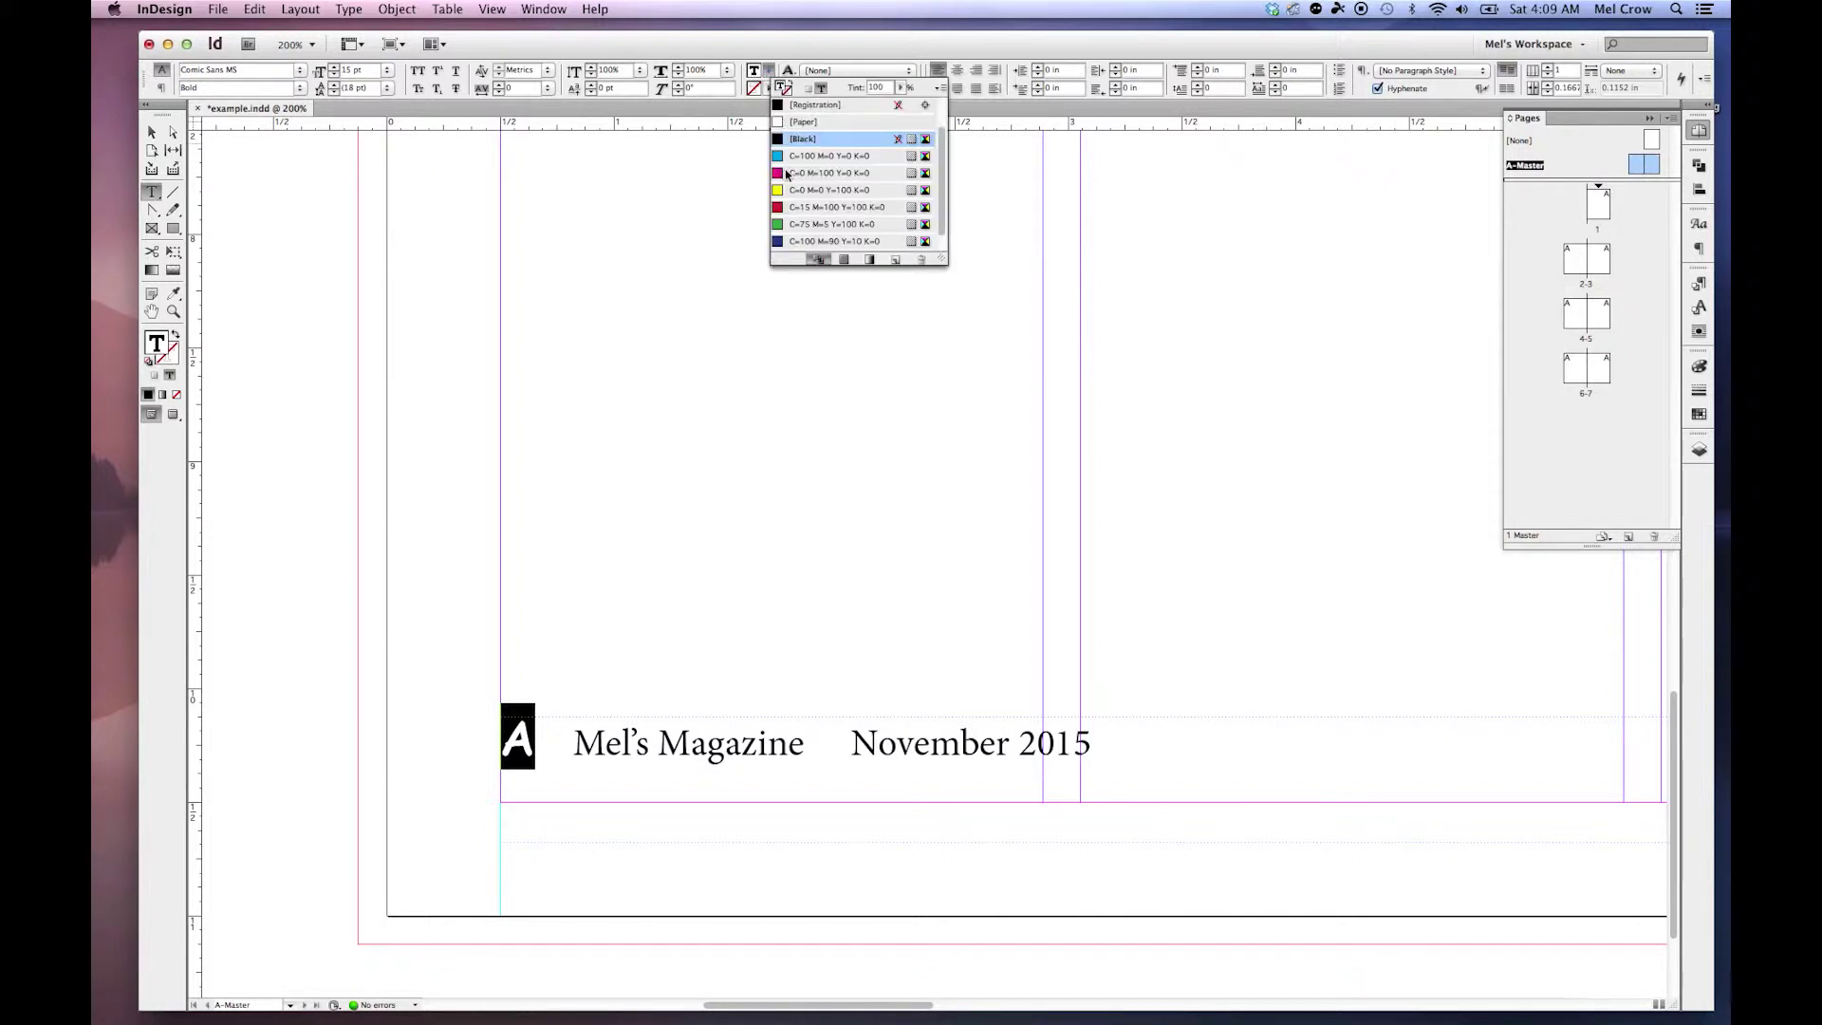
click(780, 243)
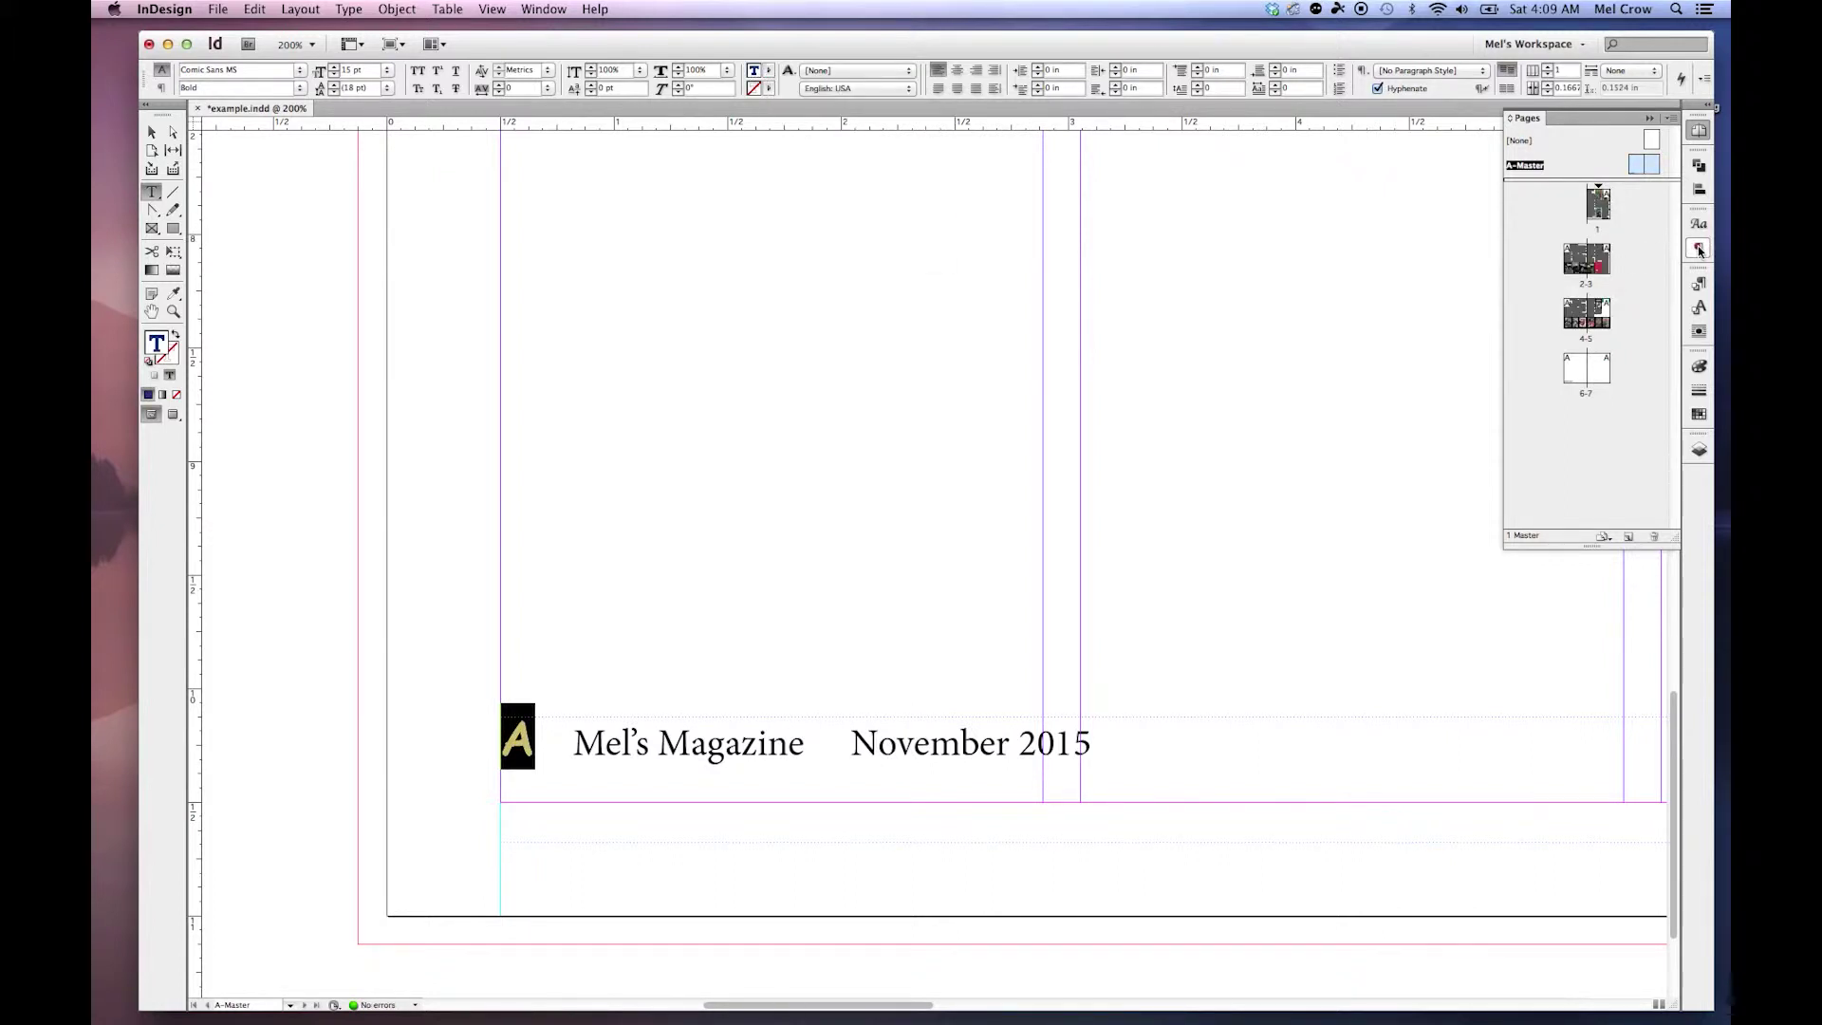
Save the marker's formatting as the 'Page Number' character style.
click(1701, 306)
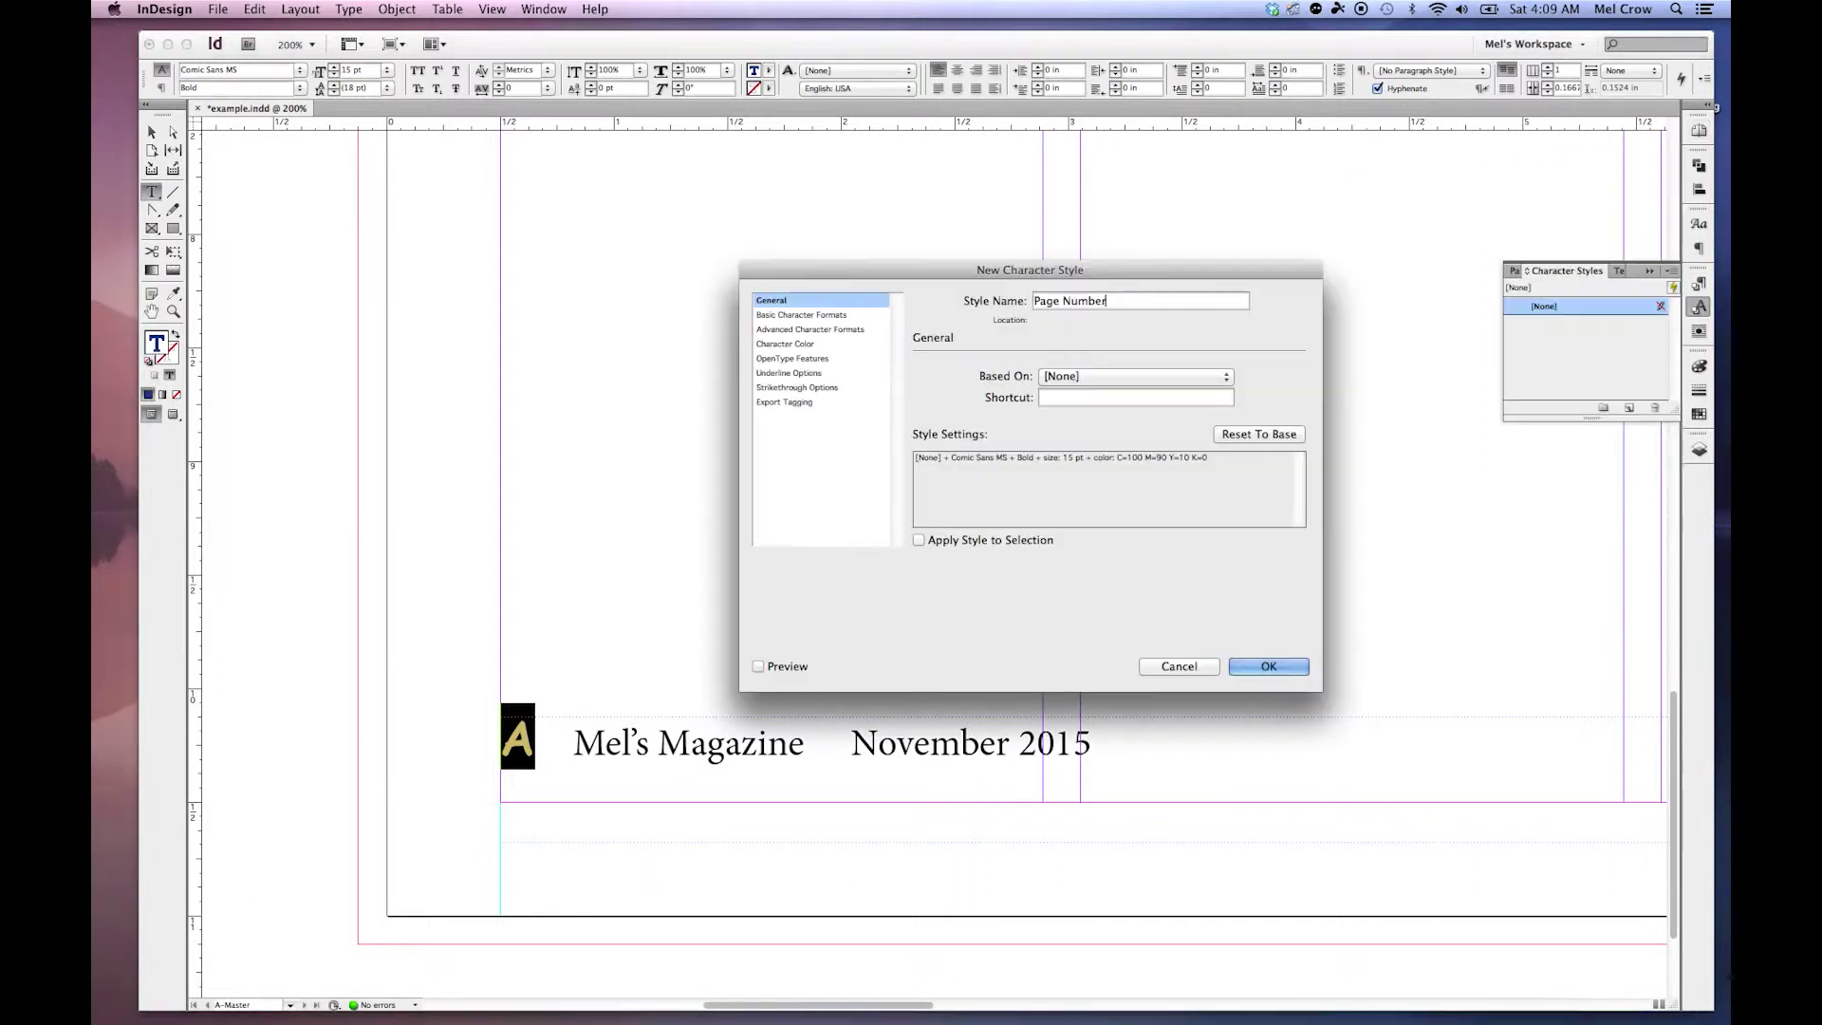
key(Escape)
click(1705, 78)
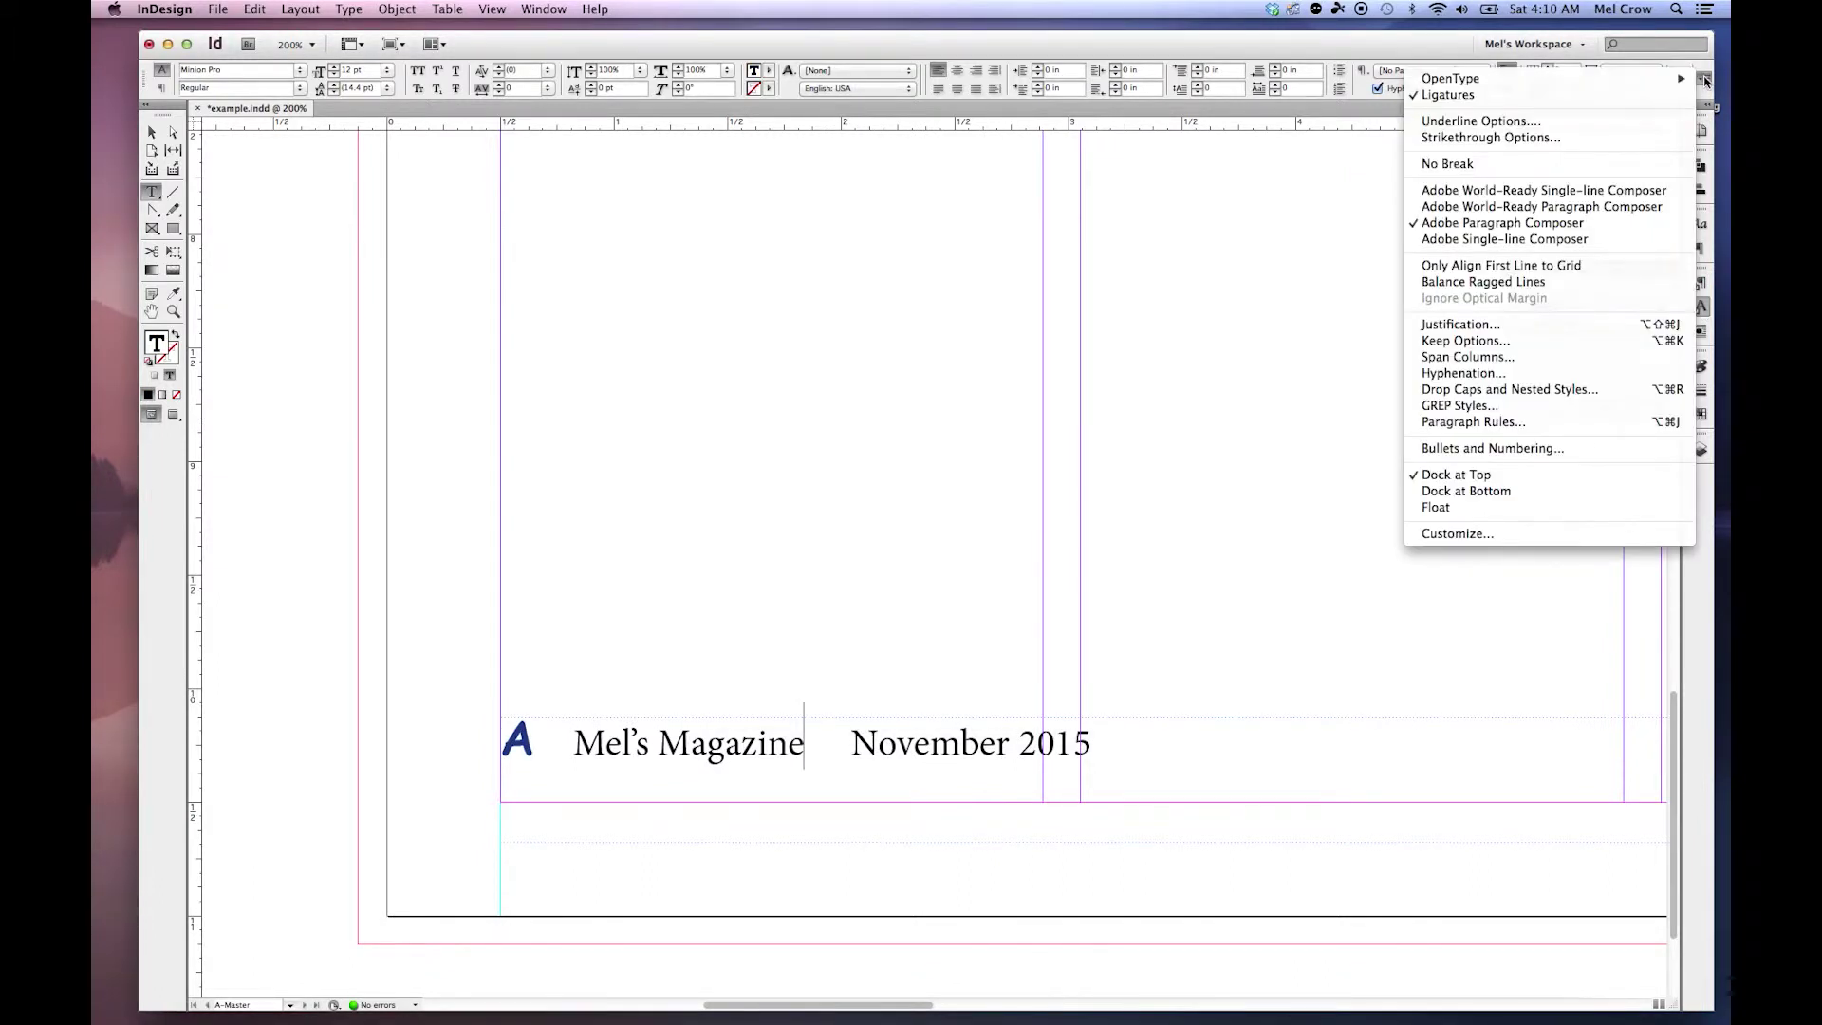
Enable a Thin-Thin paragraph Rule Above in C=100 M=90 Y=10 K=0, offset 0.1875 in.
click(1139, 419)
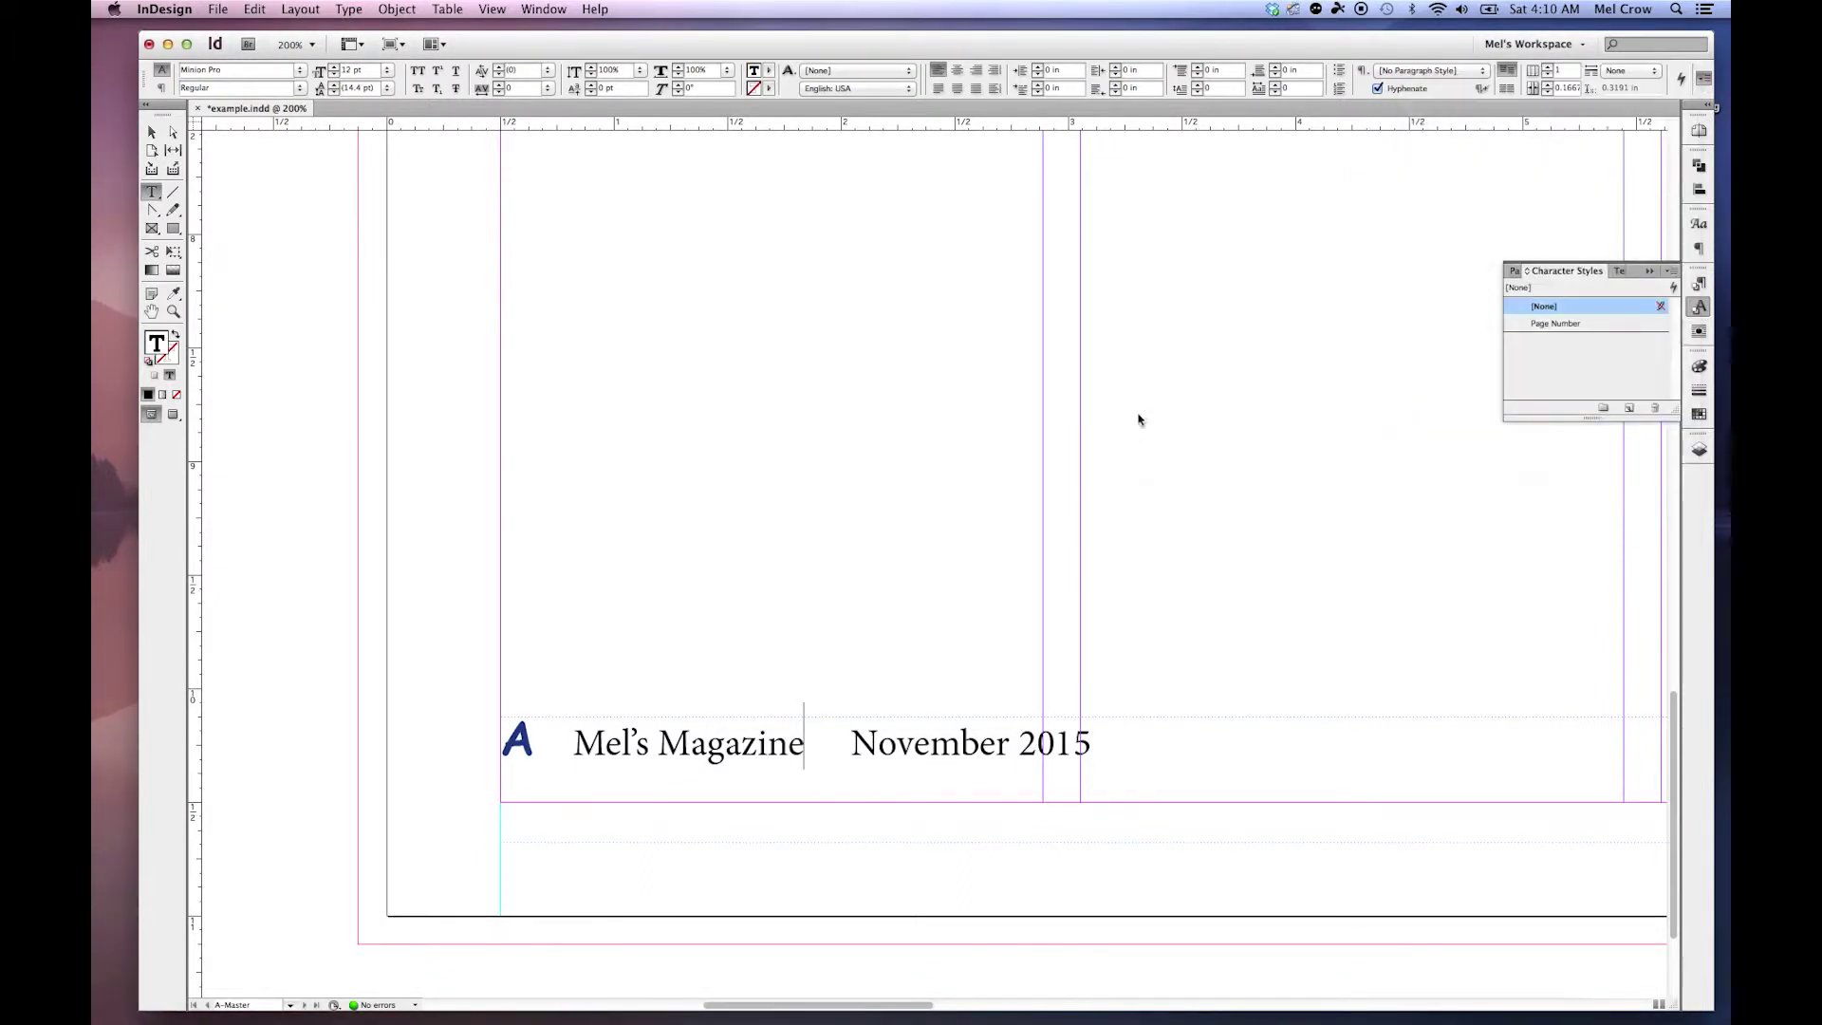
key(super+alt+j)
drag(1187, 517, 954, 385)
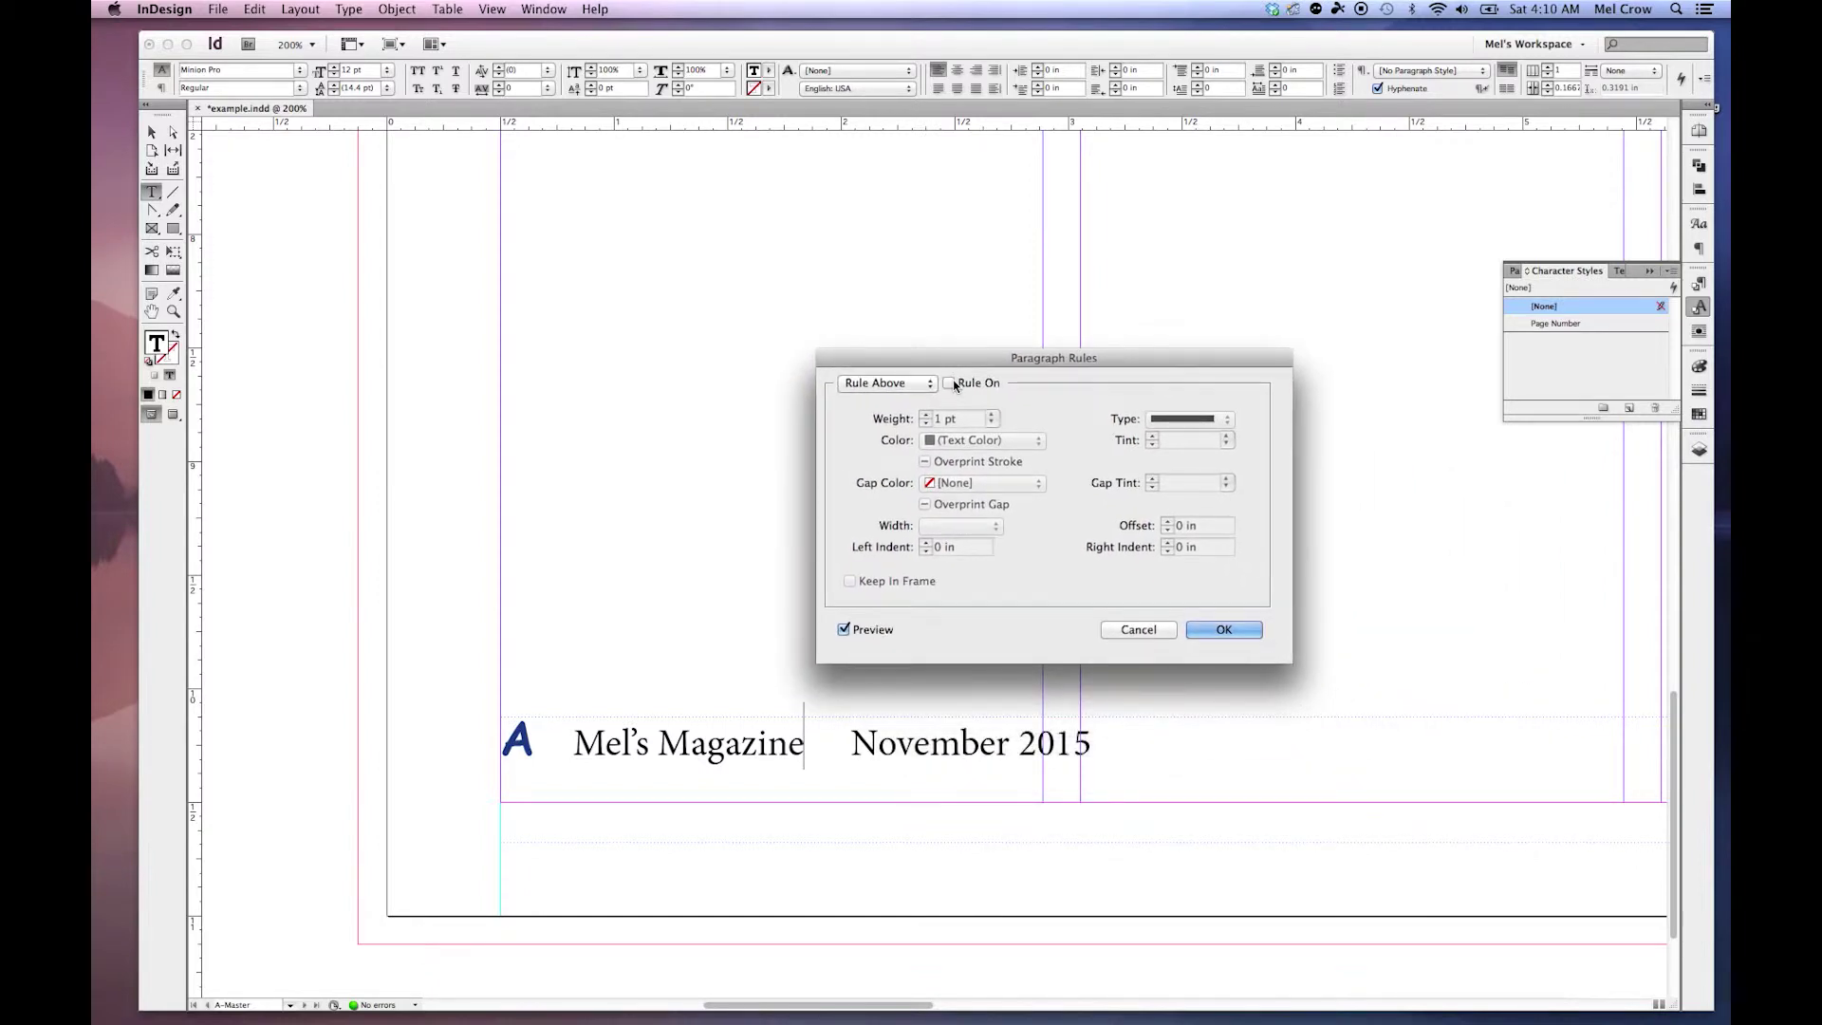
click(950, 384)
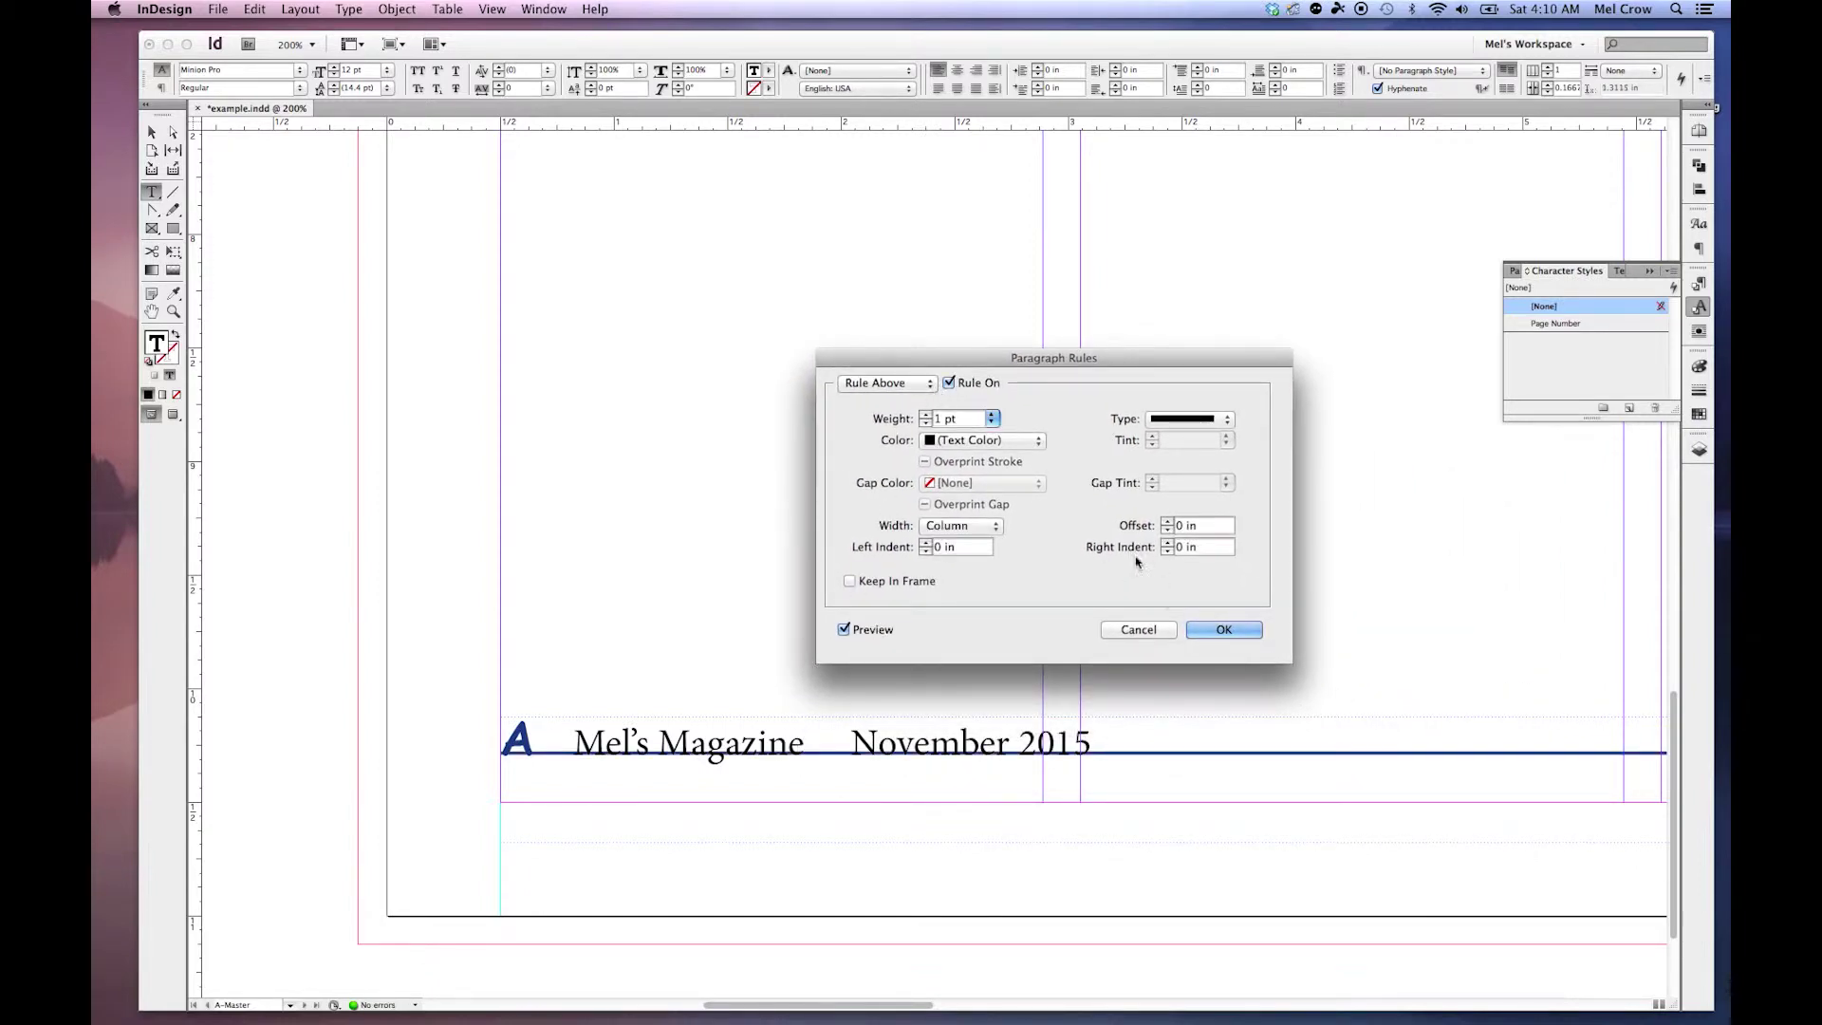
click(1166, 521)
click(1182, 420)
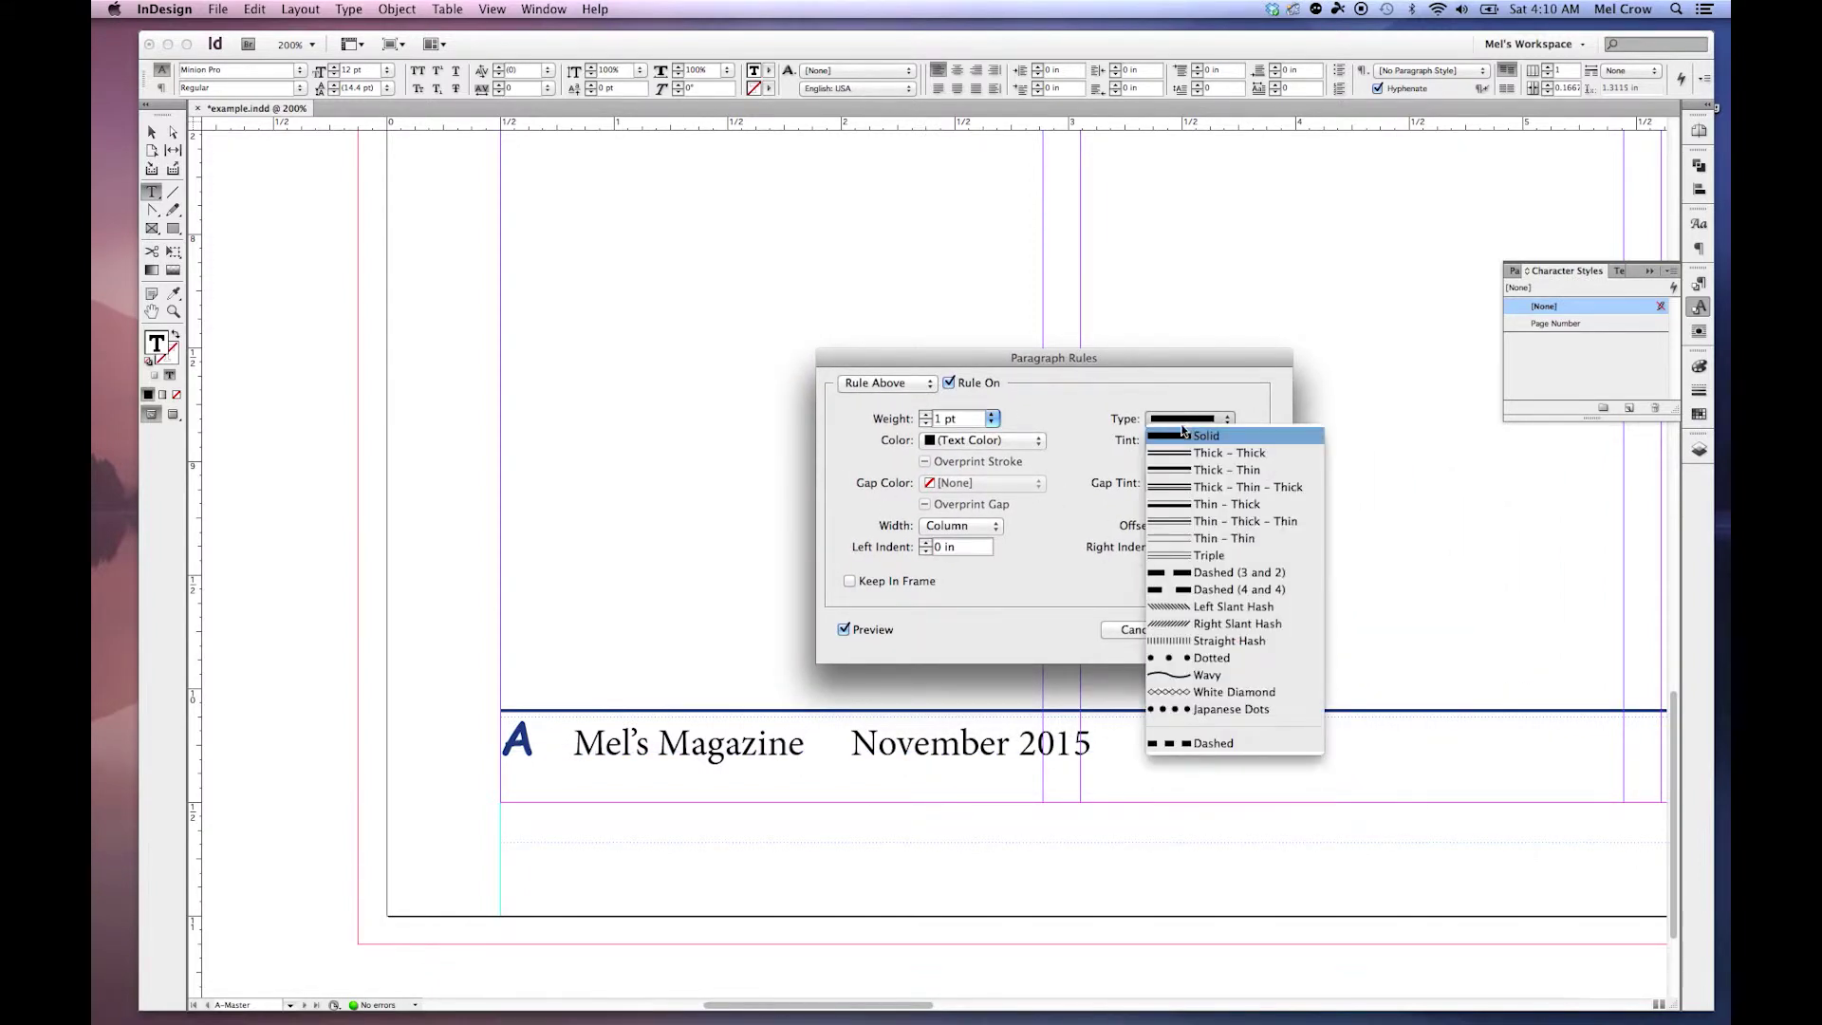
click(1224, 538)
click(994, 441)
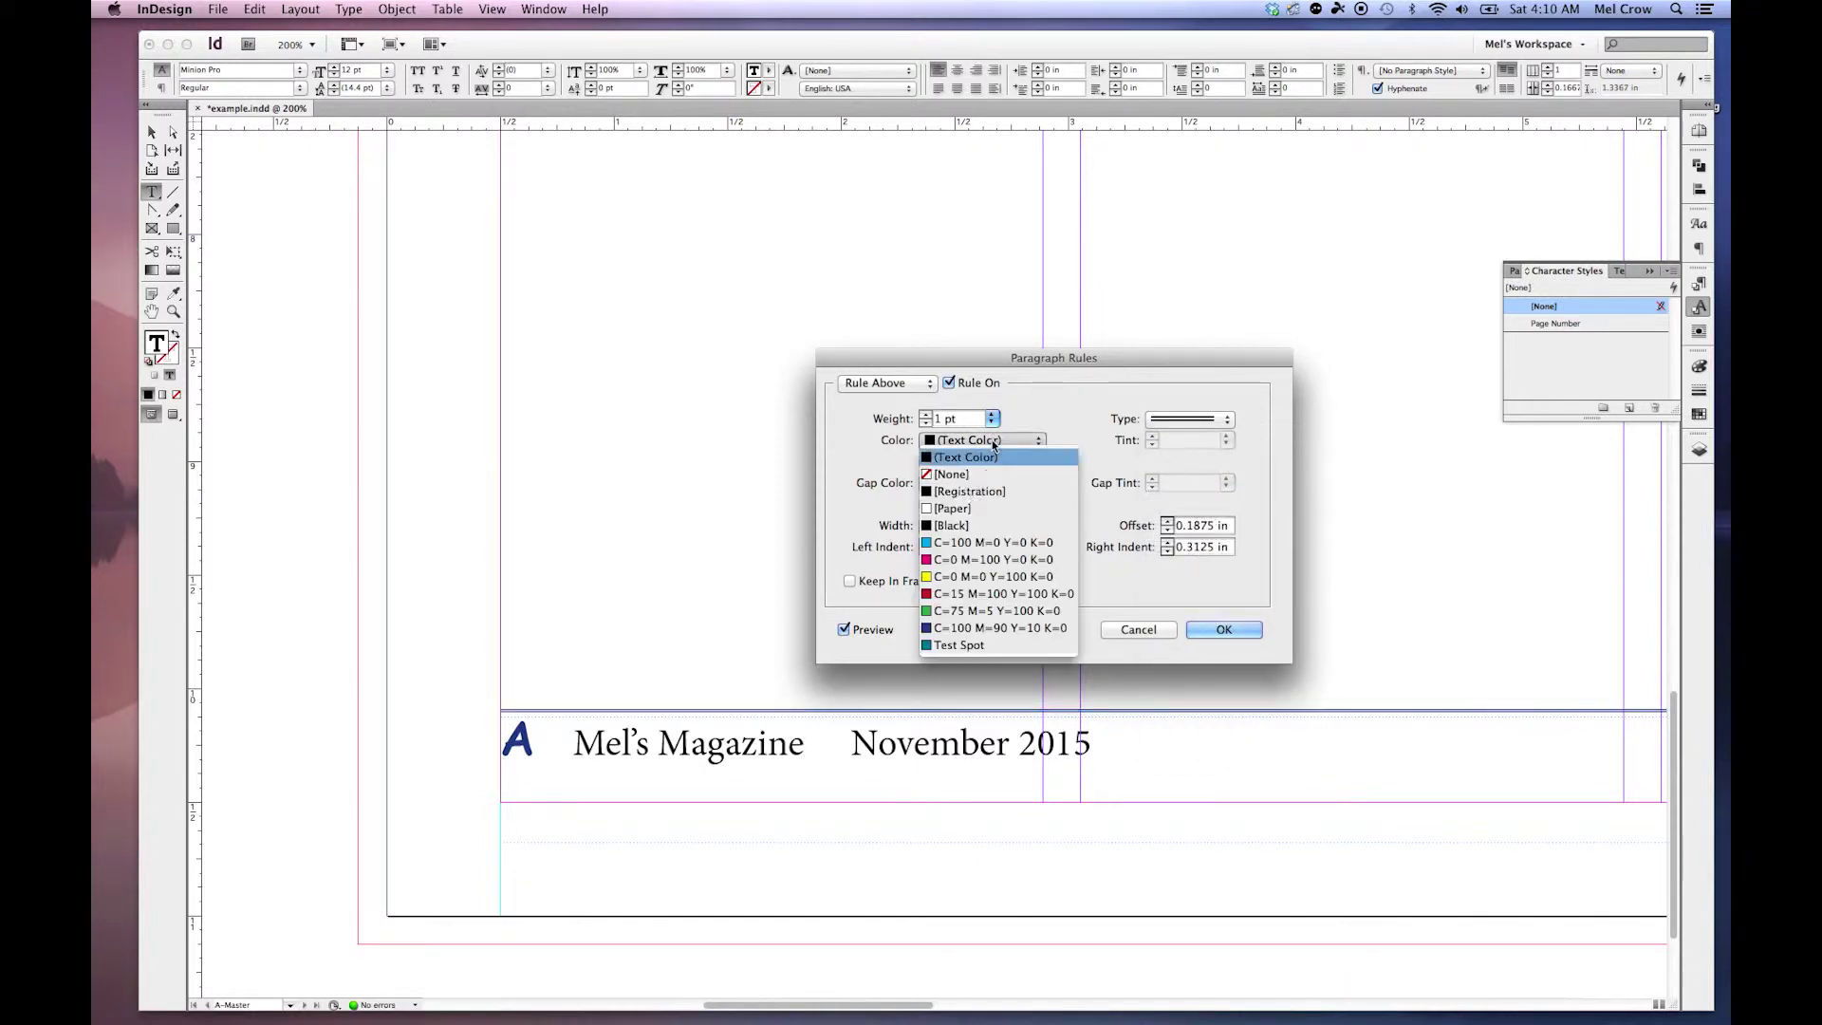
click(960, 629)
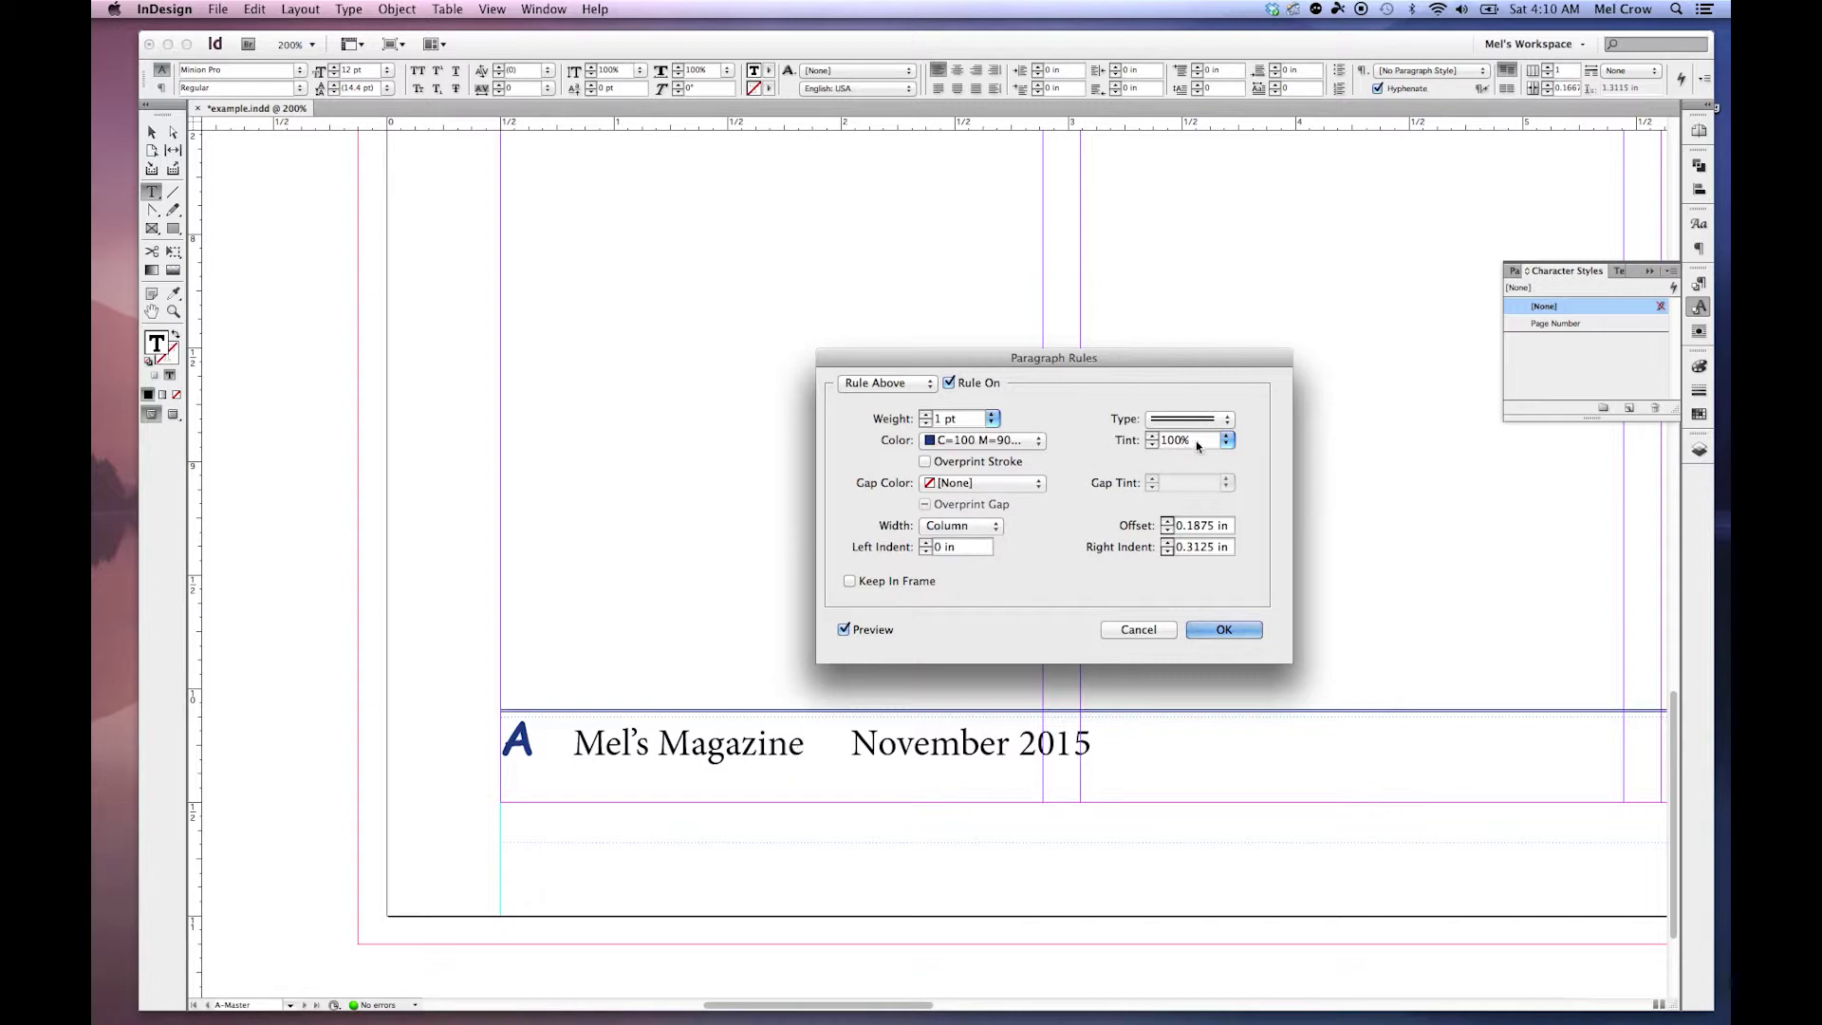
Set the rule weight to 2 pt, apply it, and move the footer frame slightly down.
triple_click(959, 420)
text(2)
key(Tab)
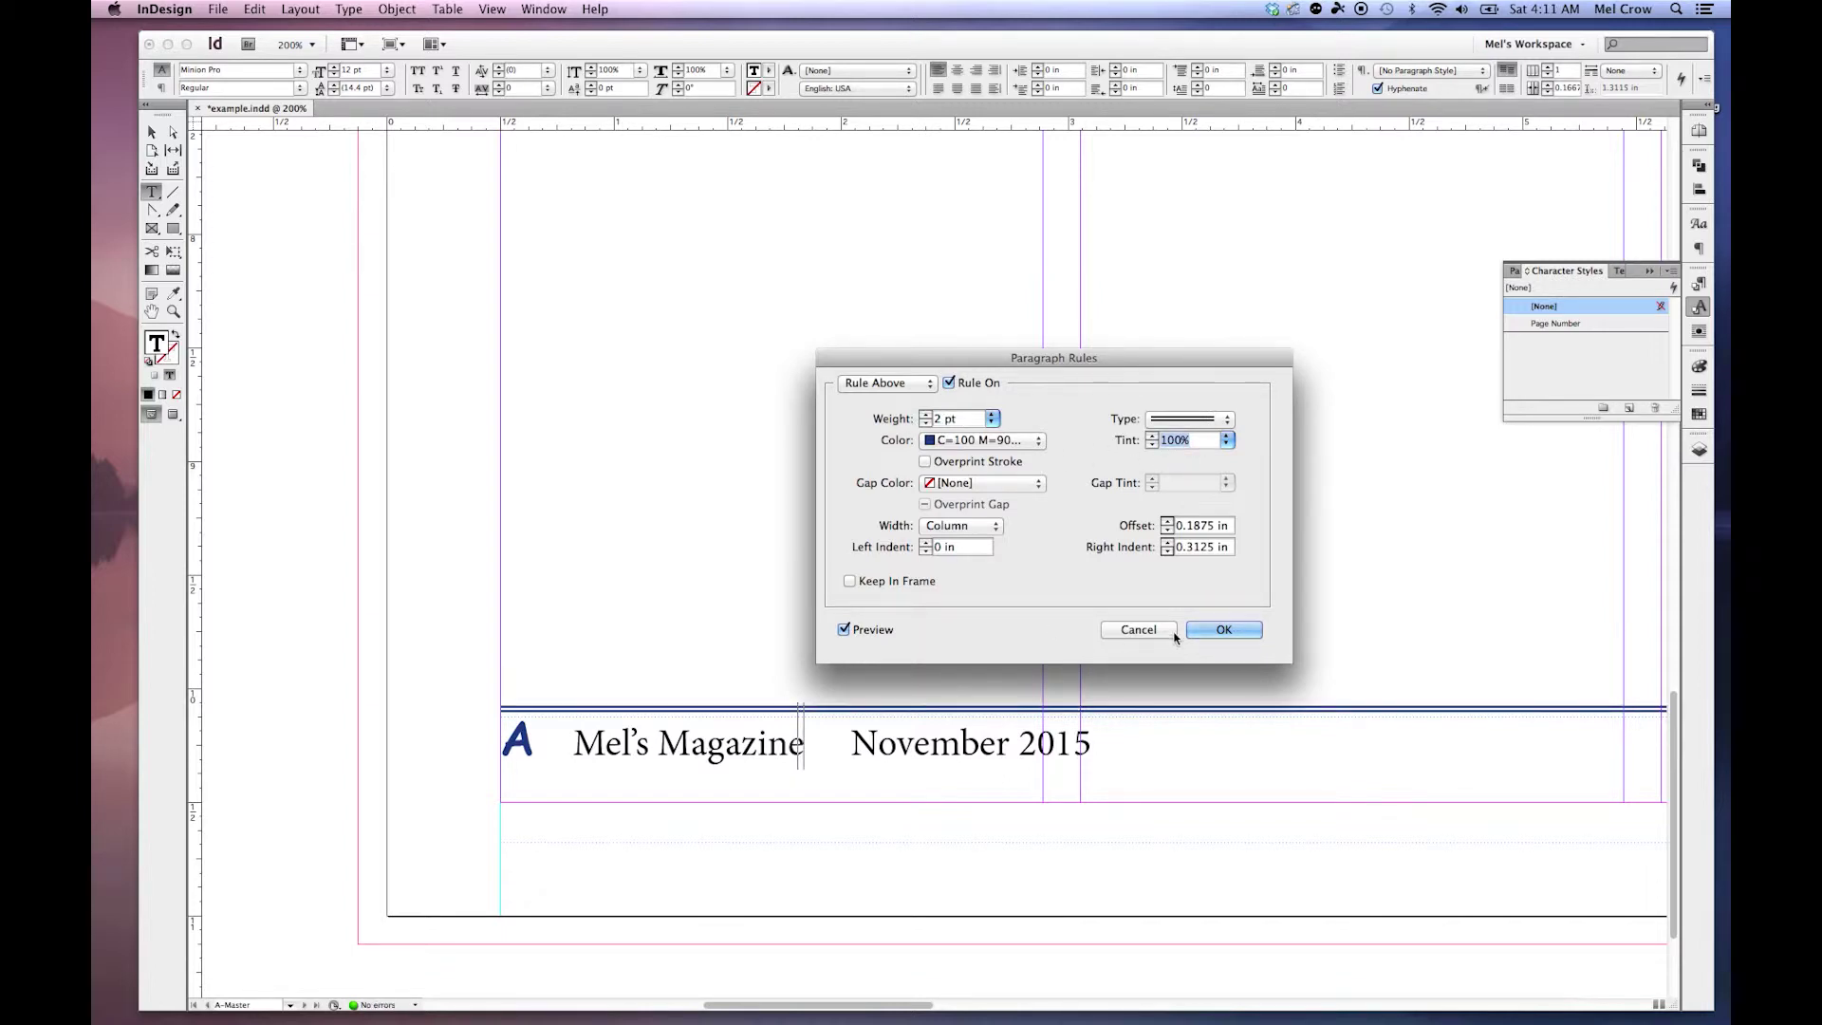
click(1220, 630)
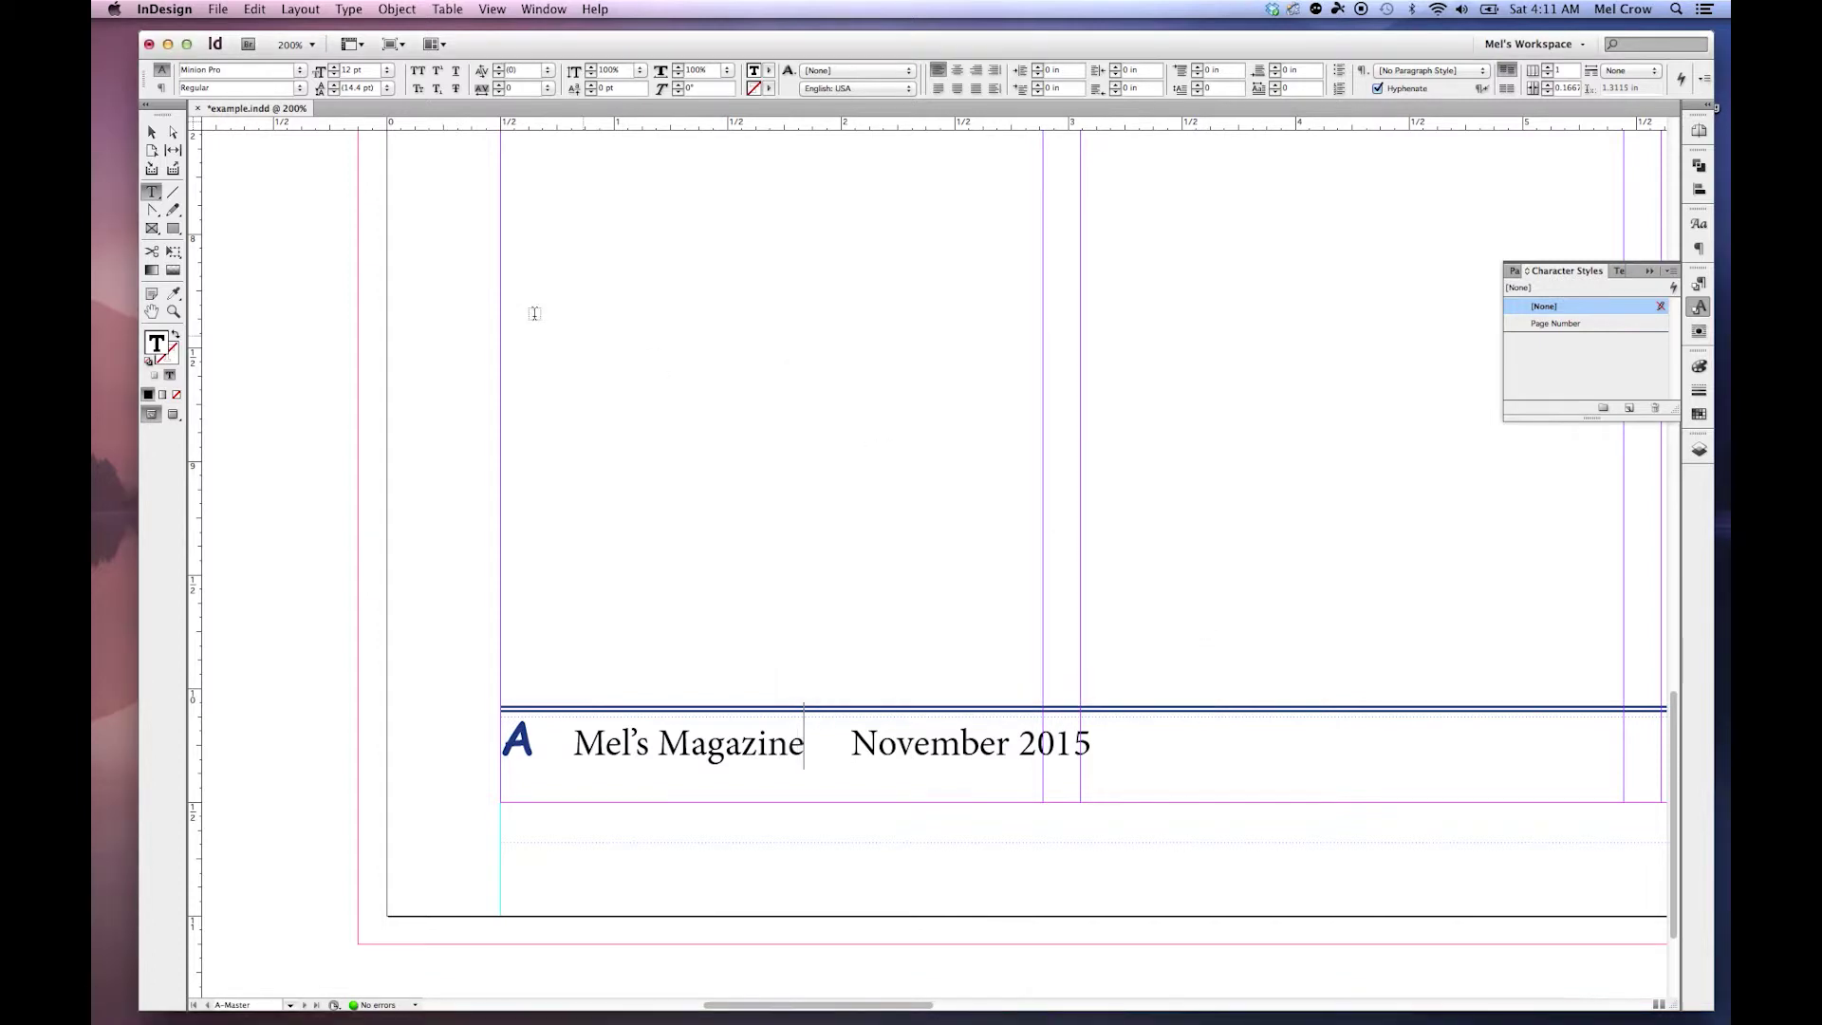
key(Escape)
drag(607, 764, 627, 825)
Nudge the footer frame lower, fit the spread in the window, and switch to Preview mode.
key(Down)
key(Down)
key(Down)
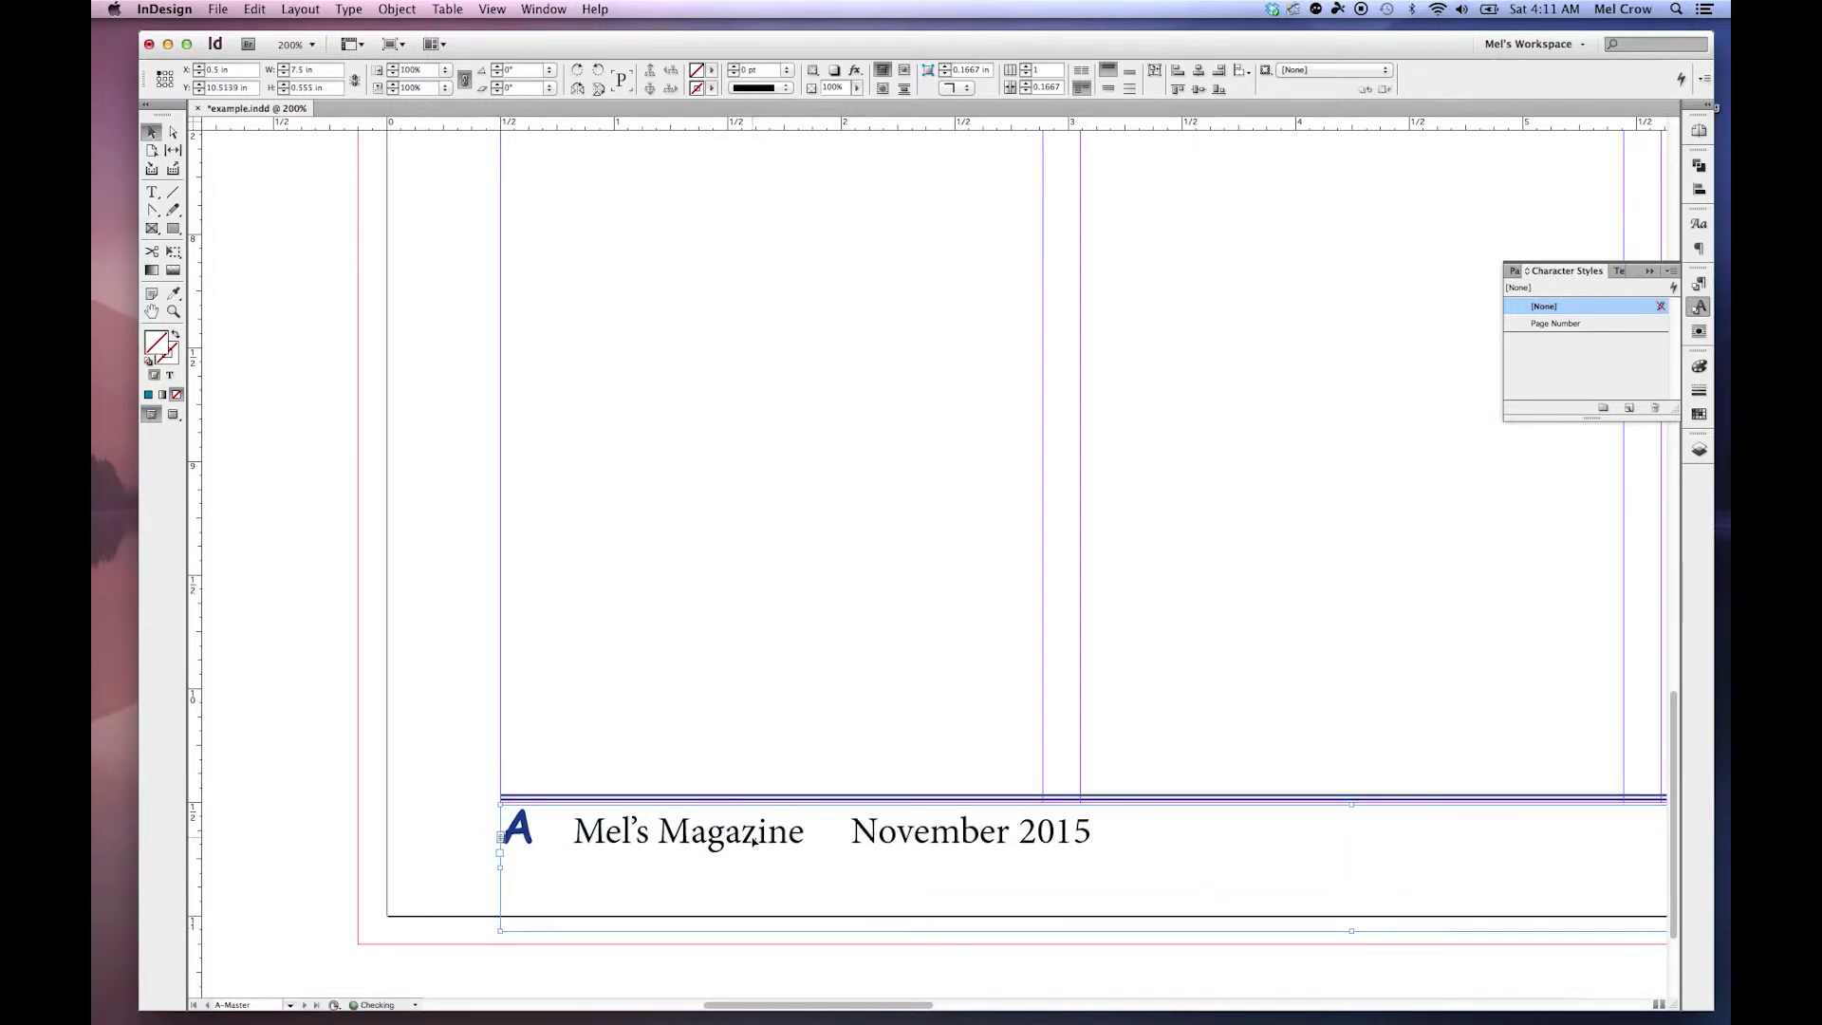
click(152, 314)
double_click(152, 313)
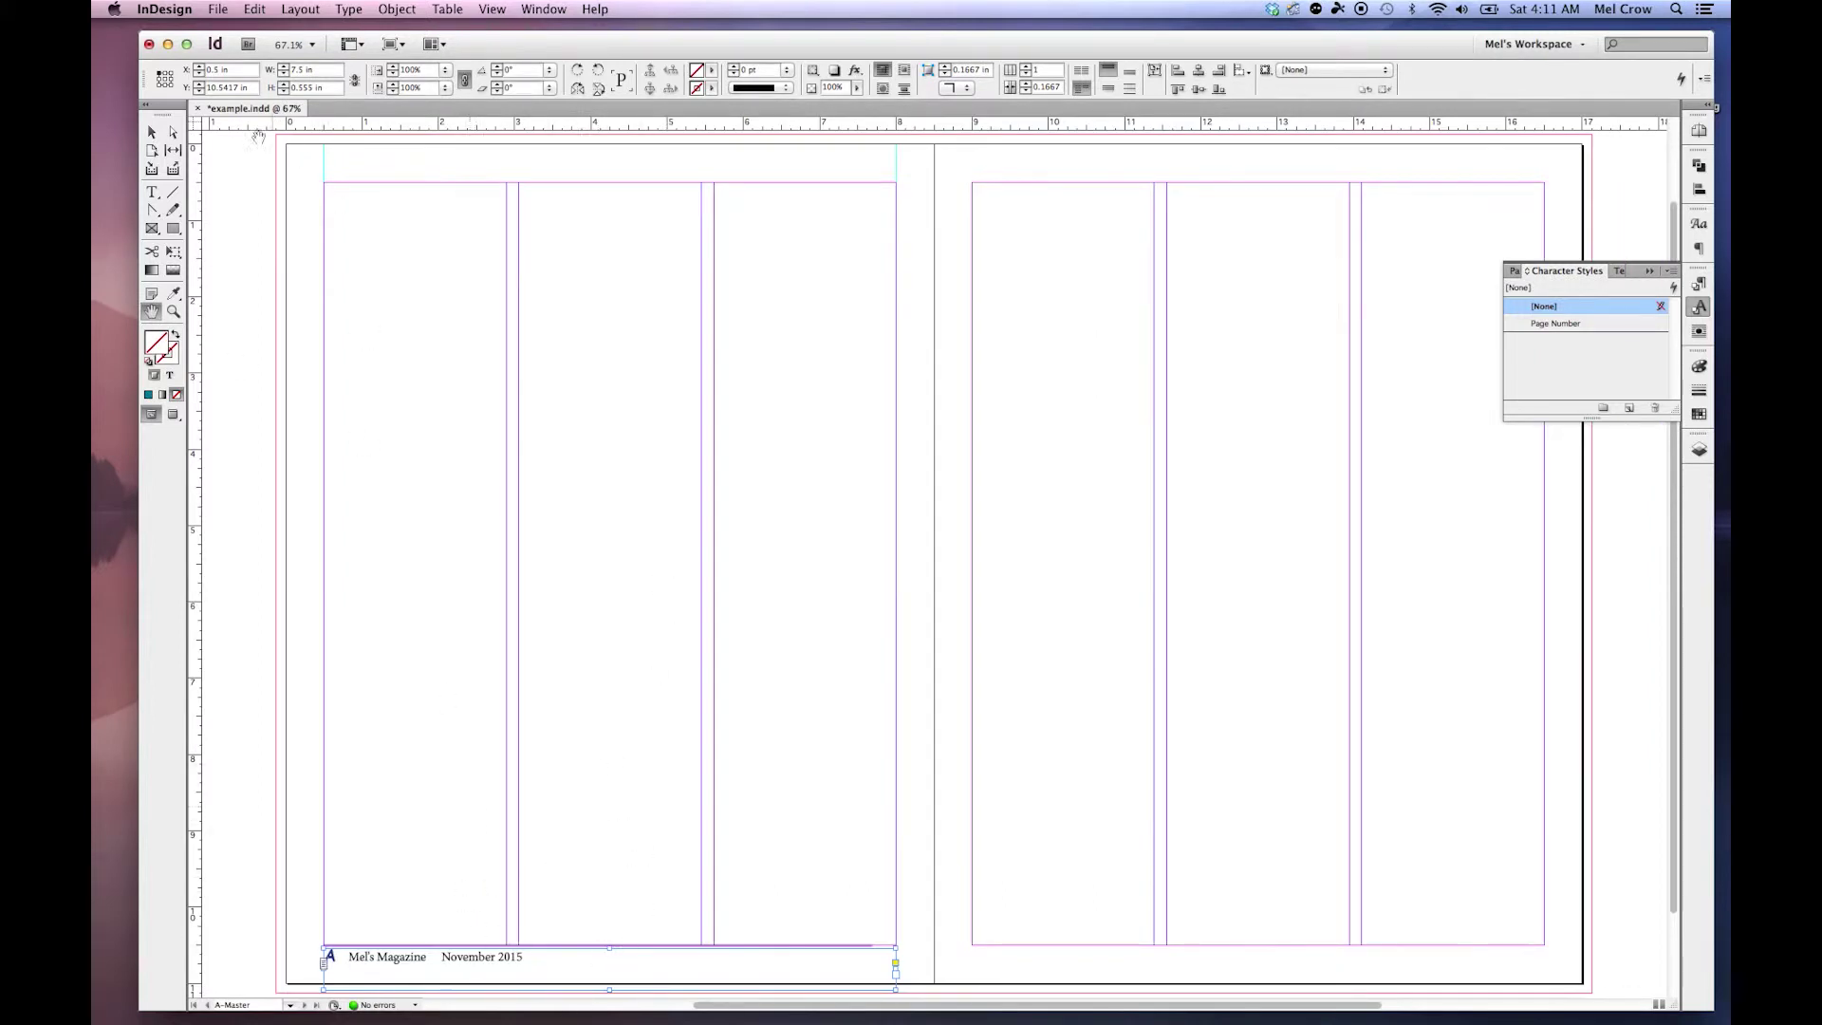
click(152, 132)
click(622, 749)
key(w)
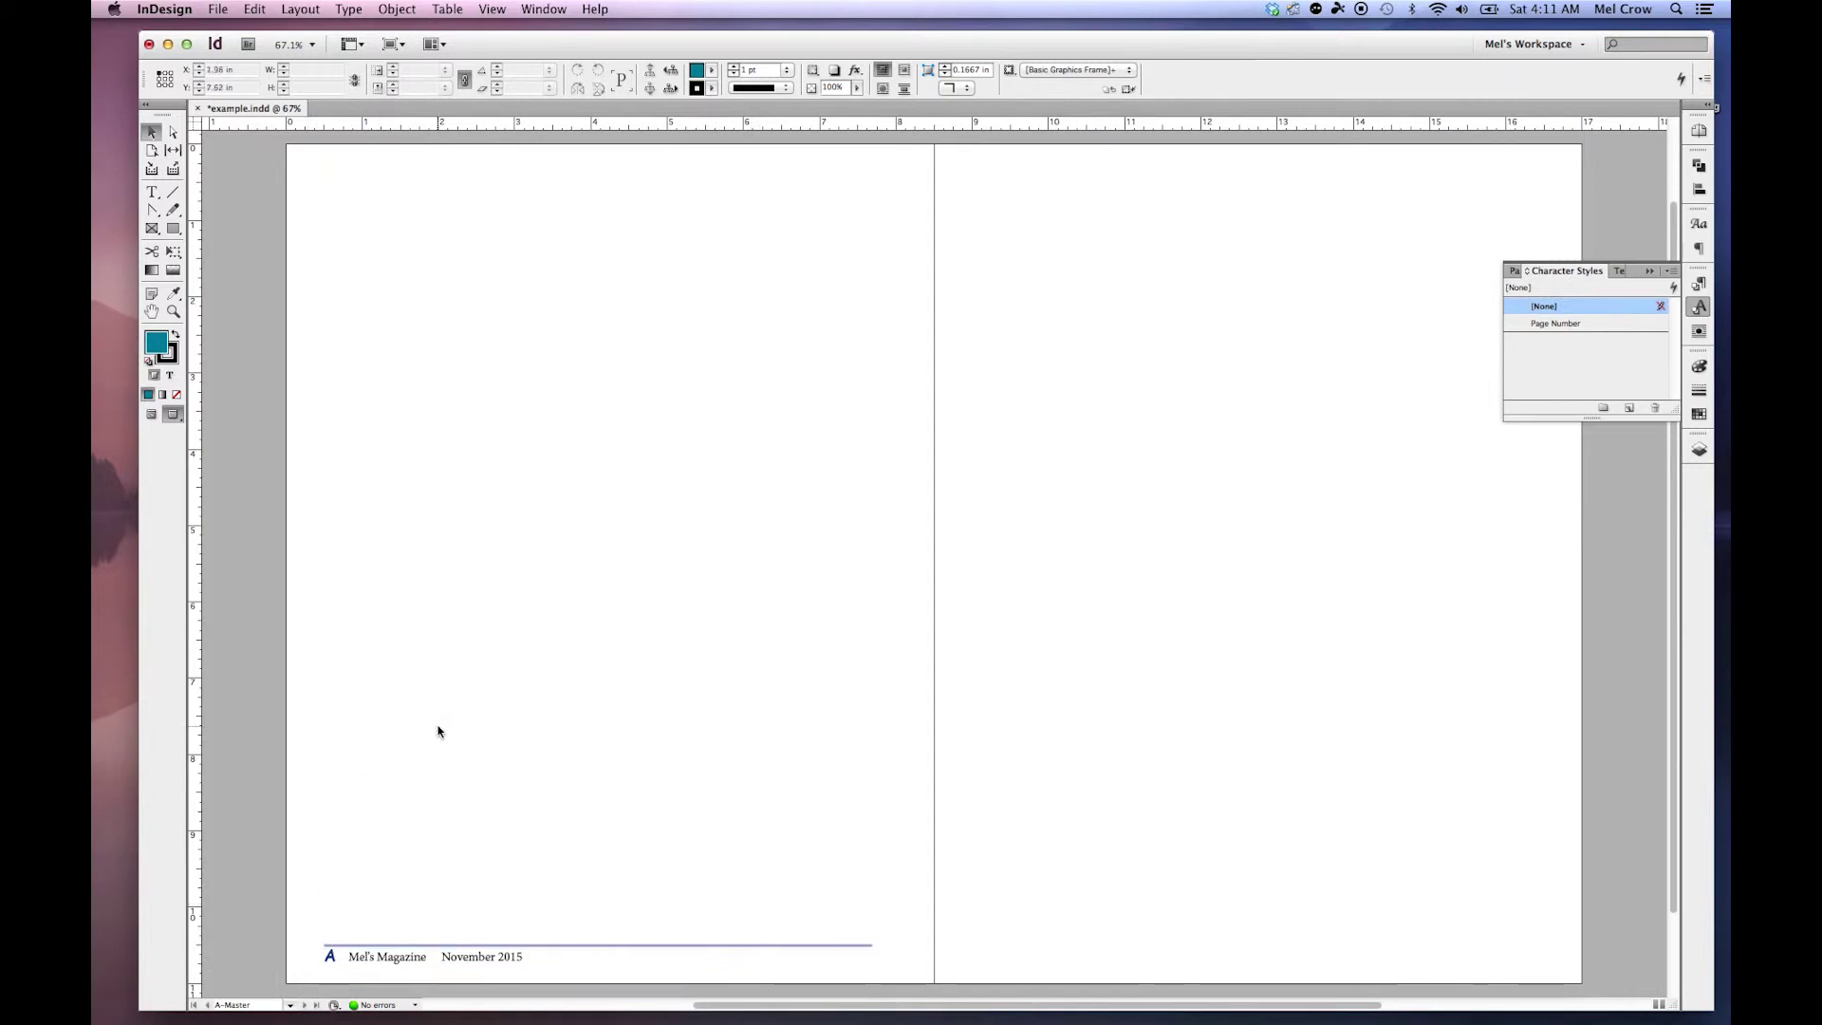
Copy the footer text frame onto the right-hand A-Master page.
key(w)
click(489, 957)
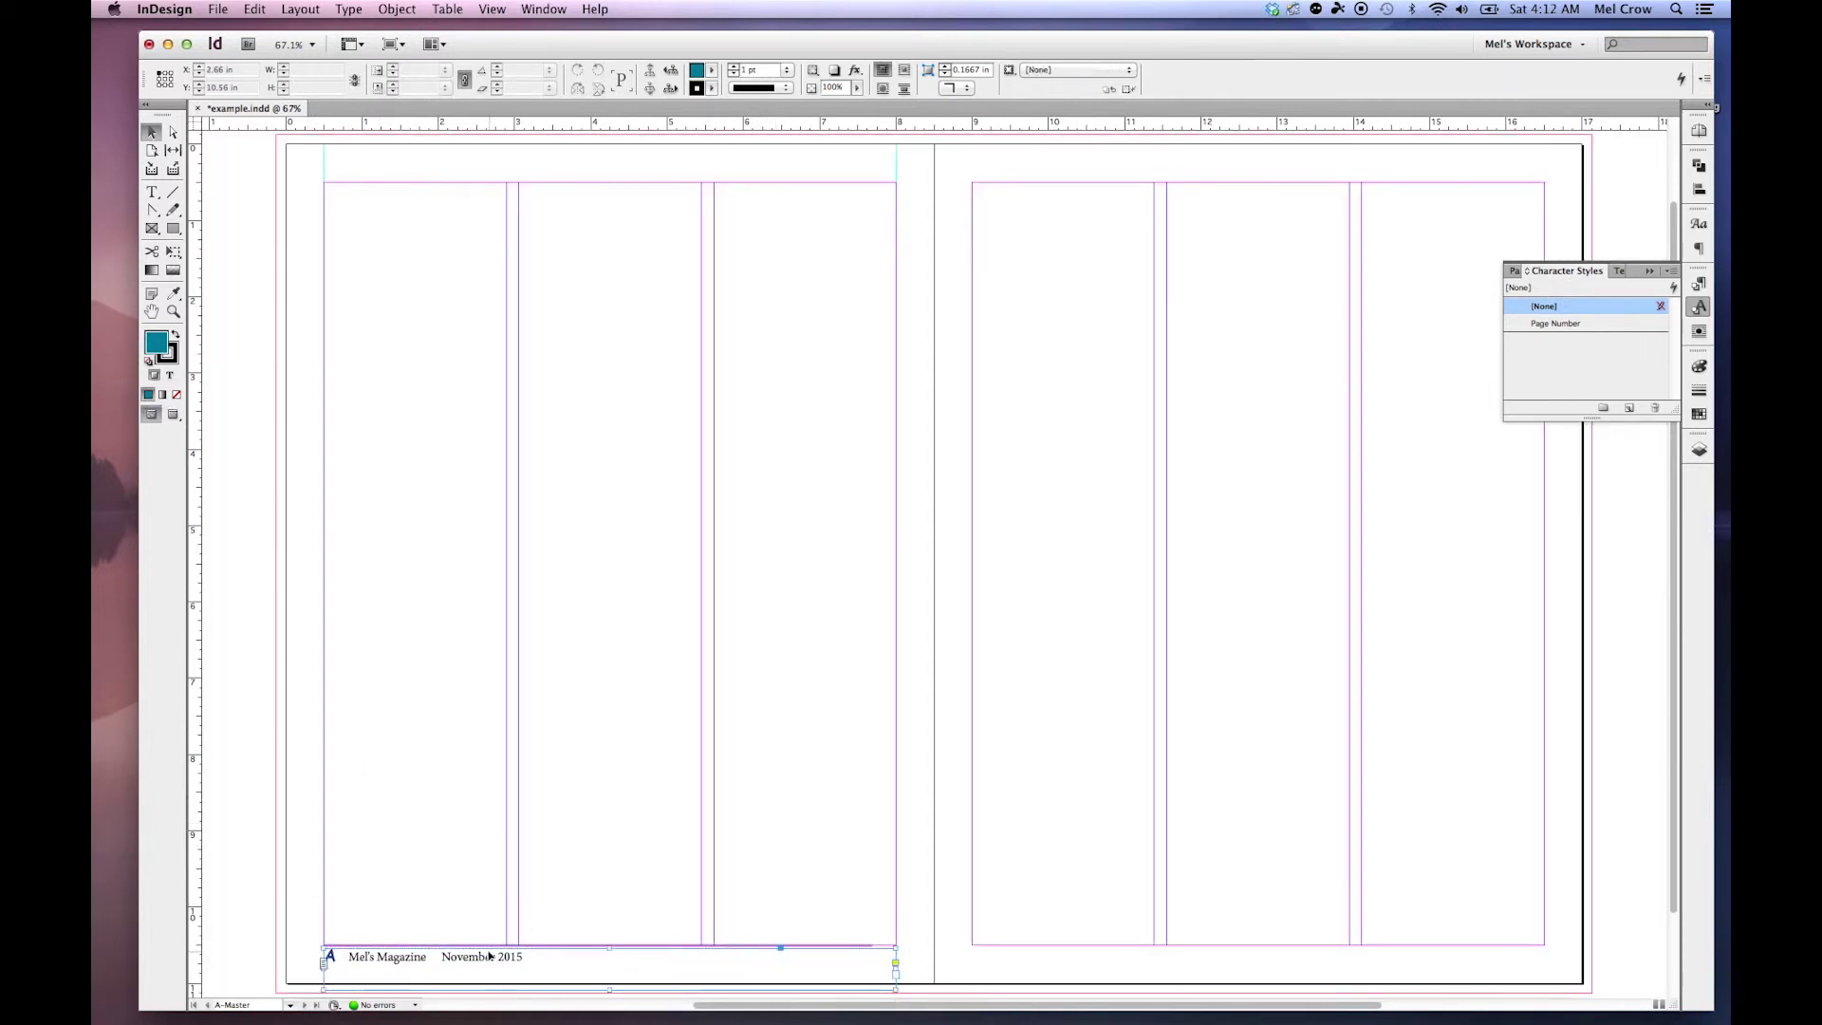
drag(472, 975, 1118, 976)
key(t)
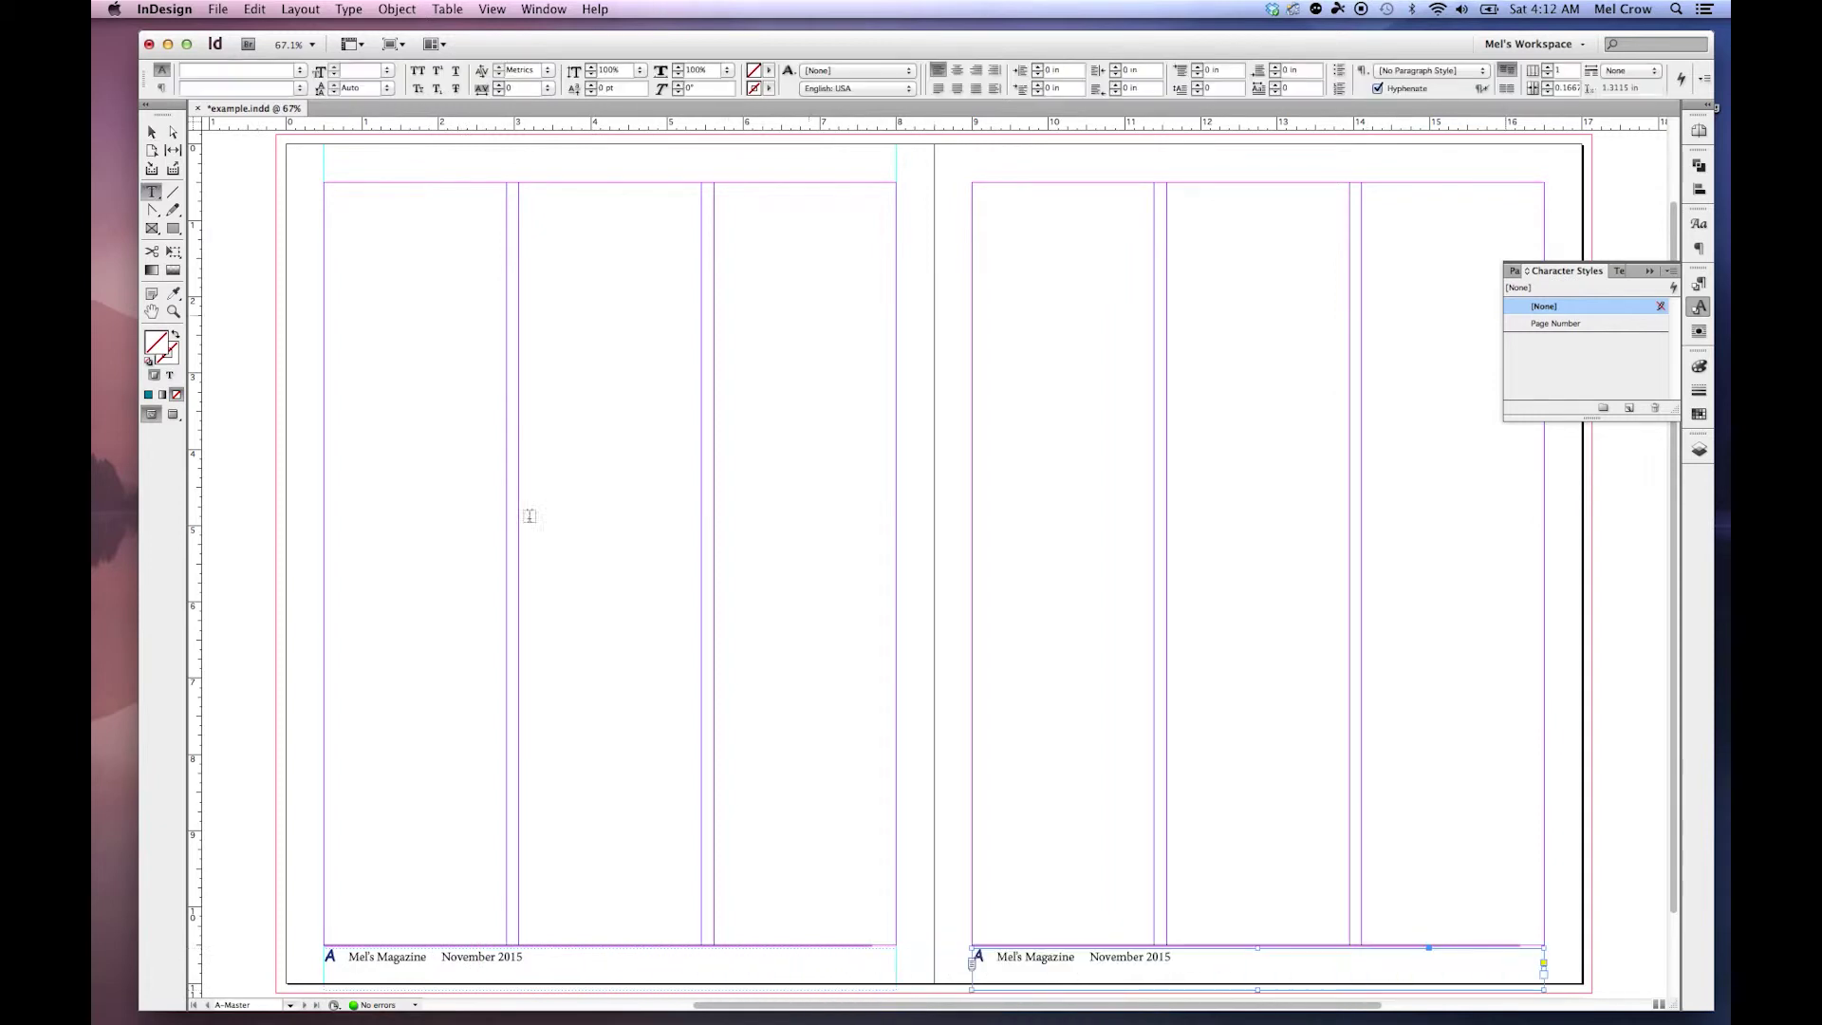
Select the right-page footer line and view its paragraph formatting options.
click(997, 959)
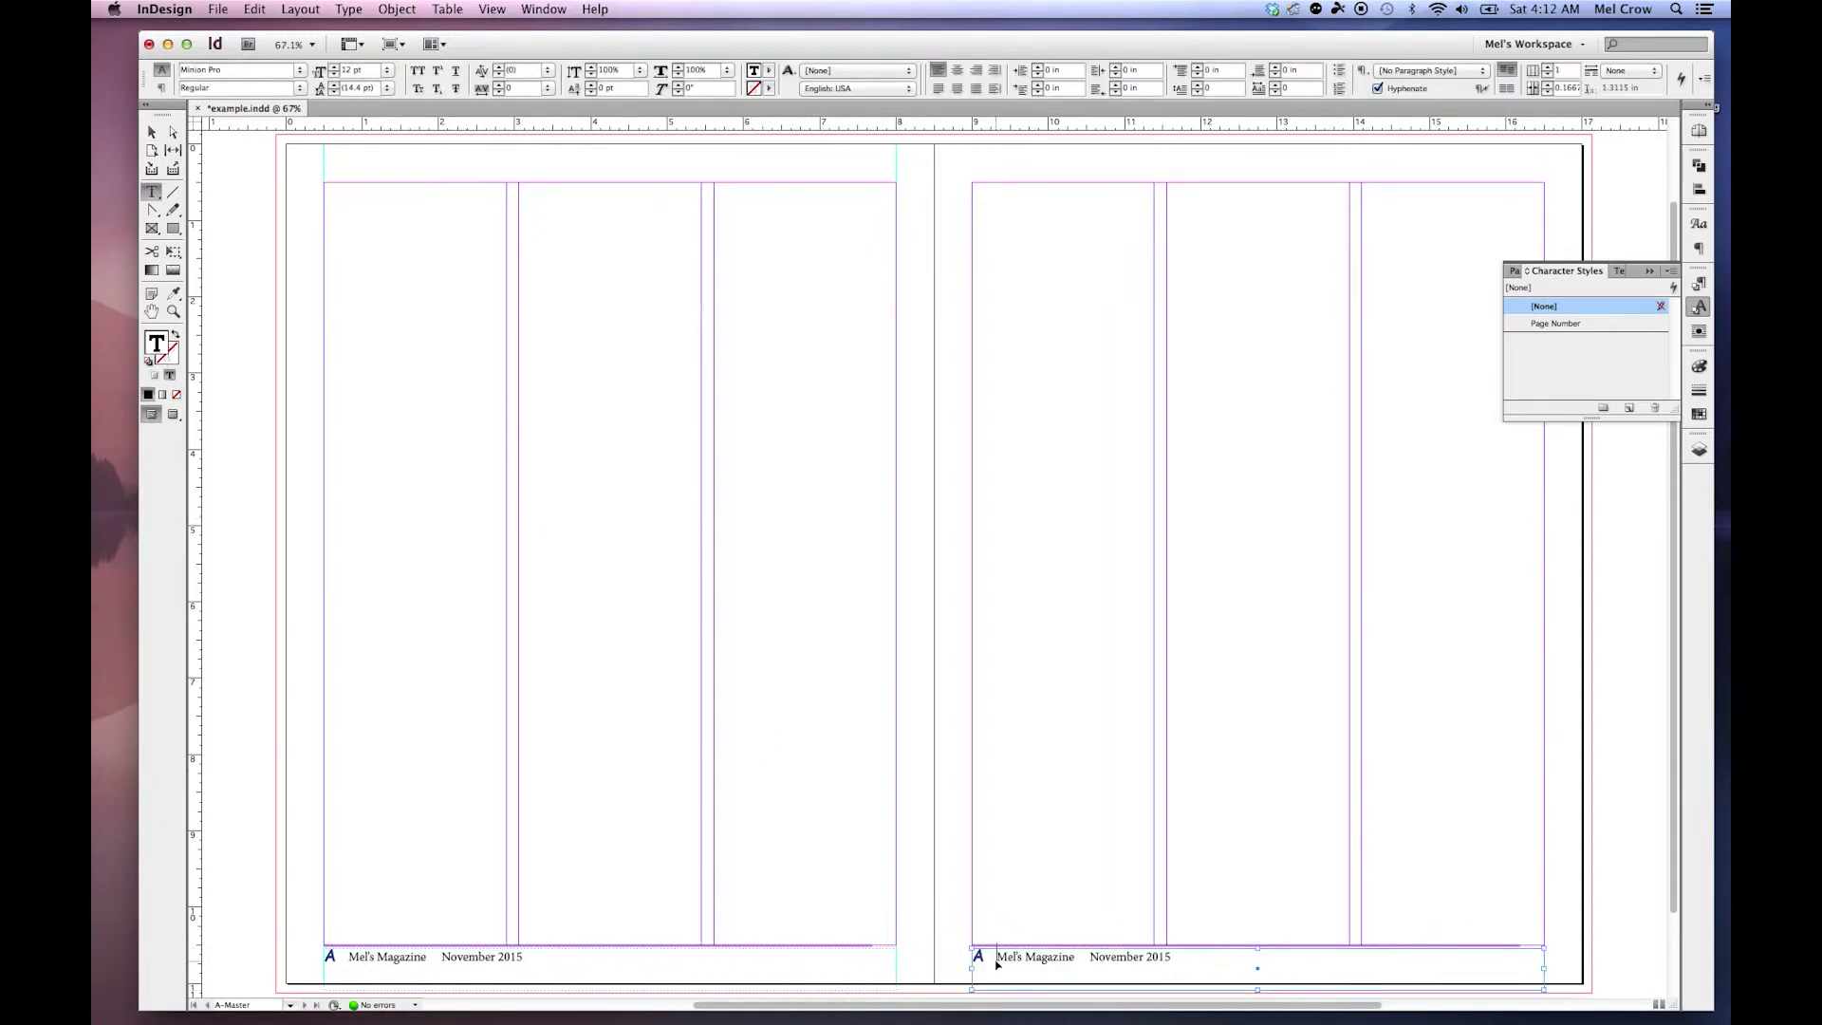
key(super+4)
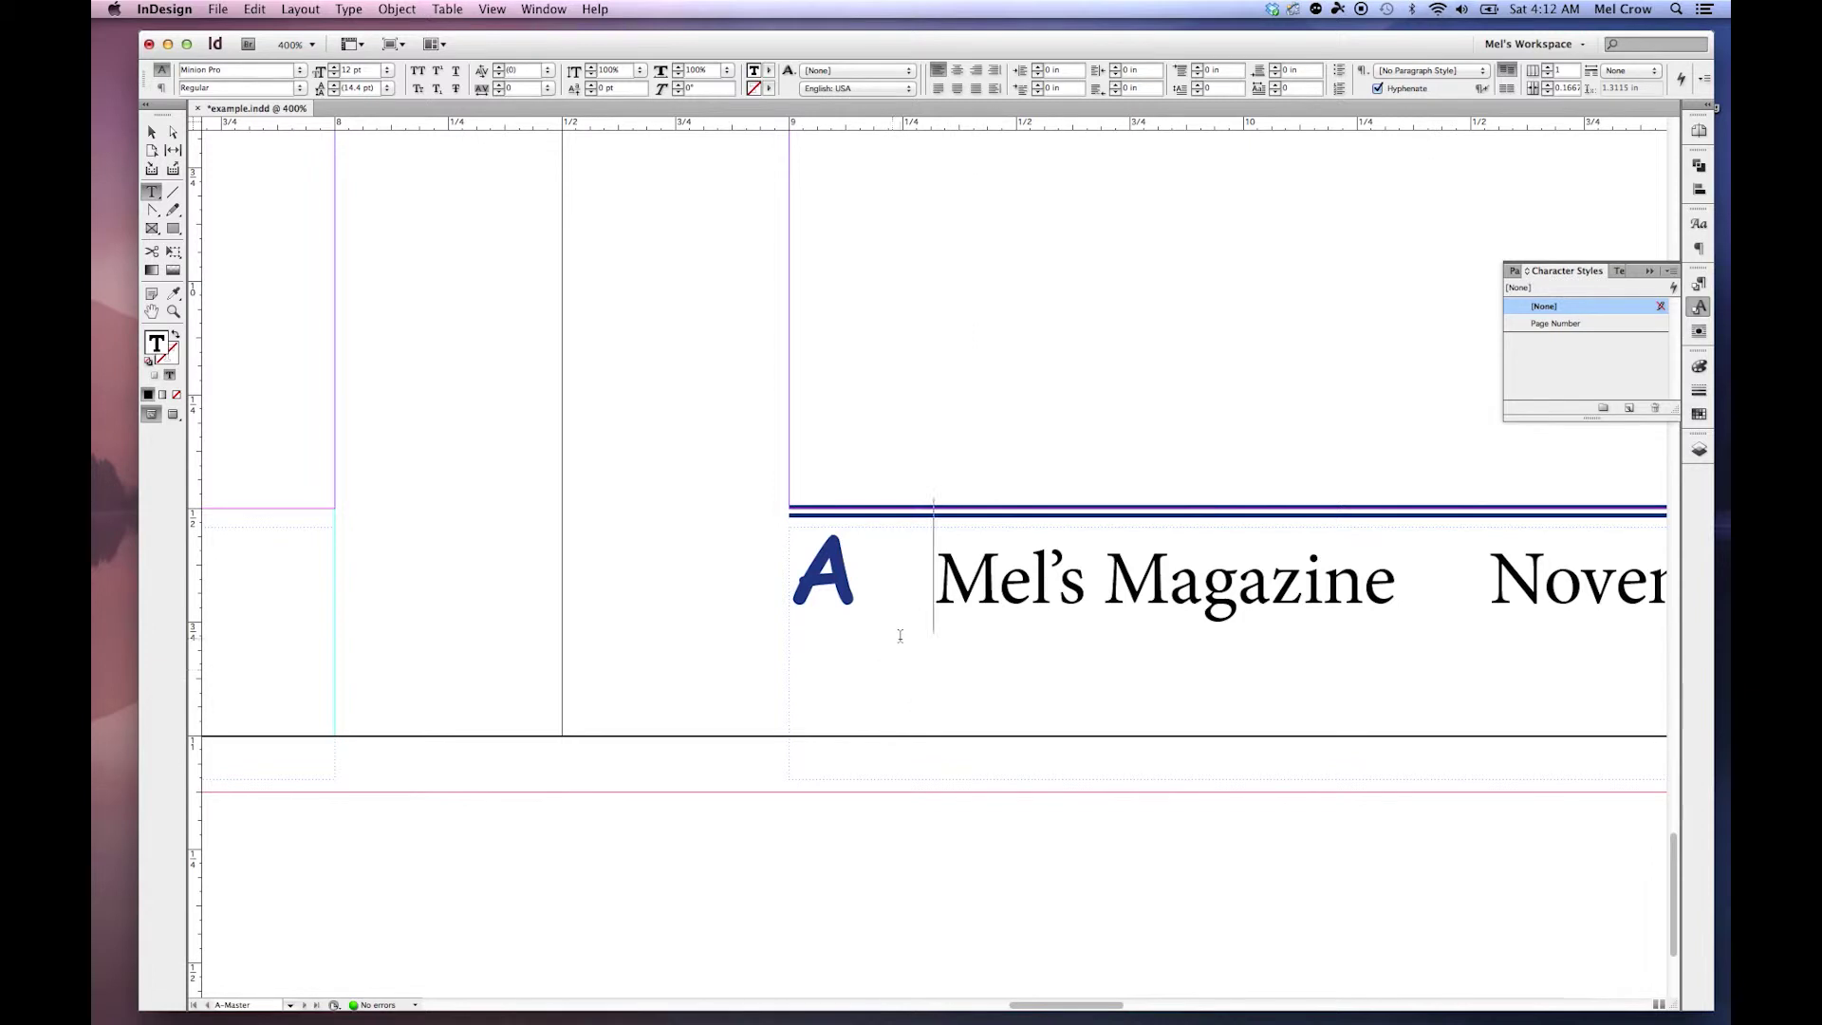
key(super+minus)
key(super+minus)
key(super+minus)
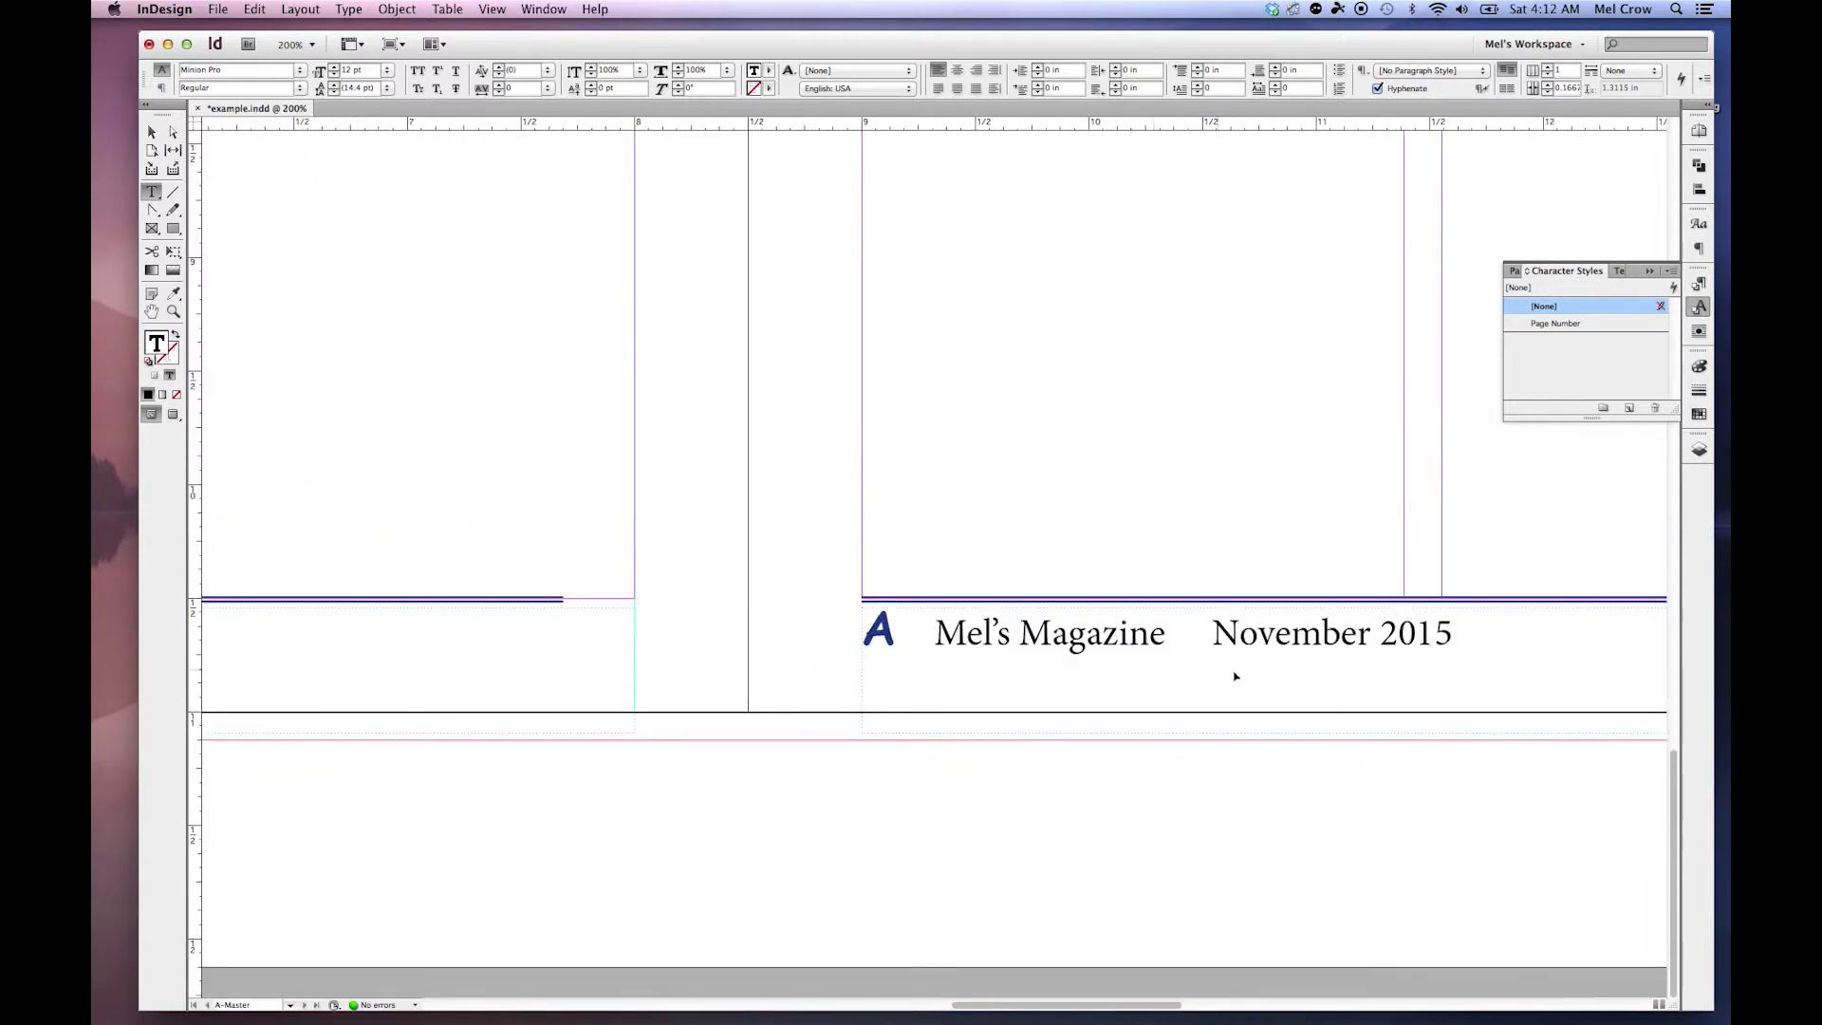
drag(1326, 718, 856, 728)
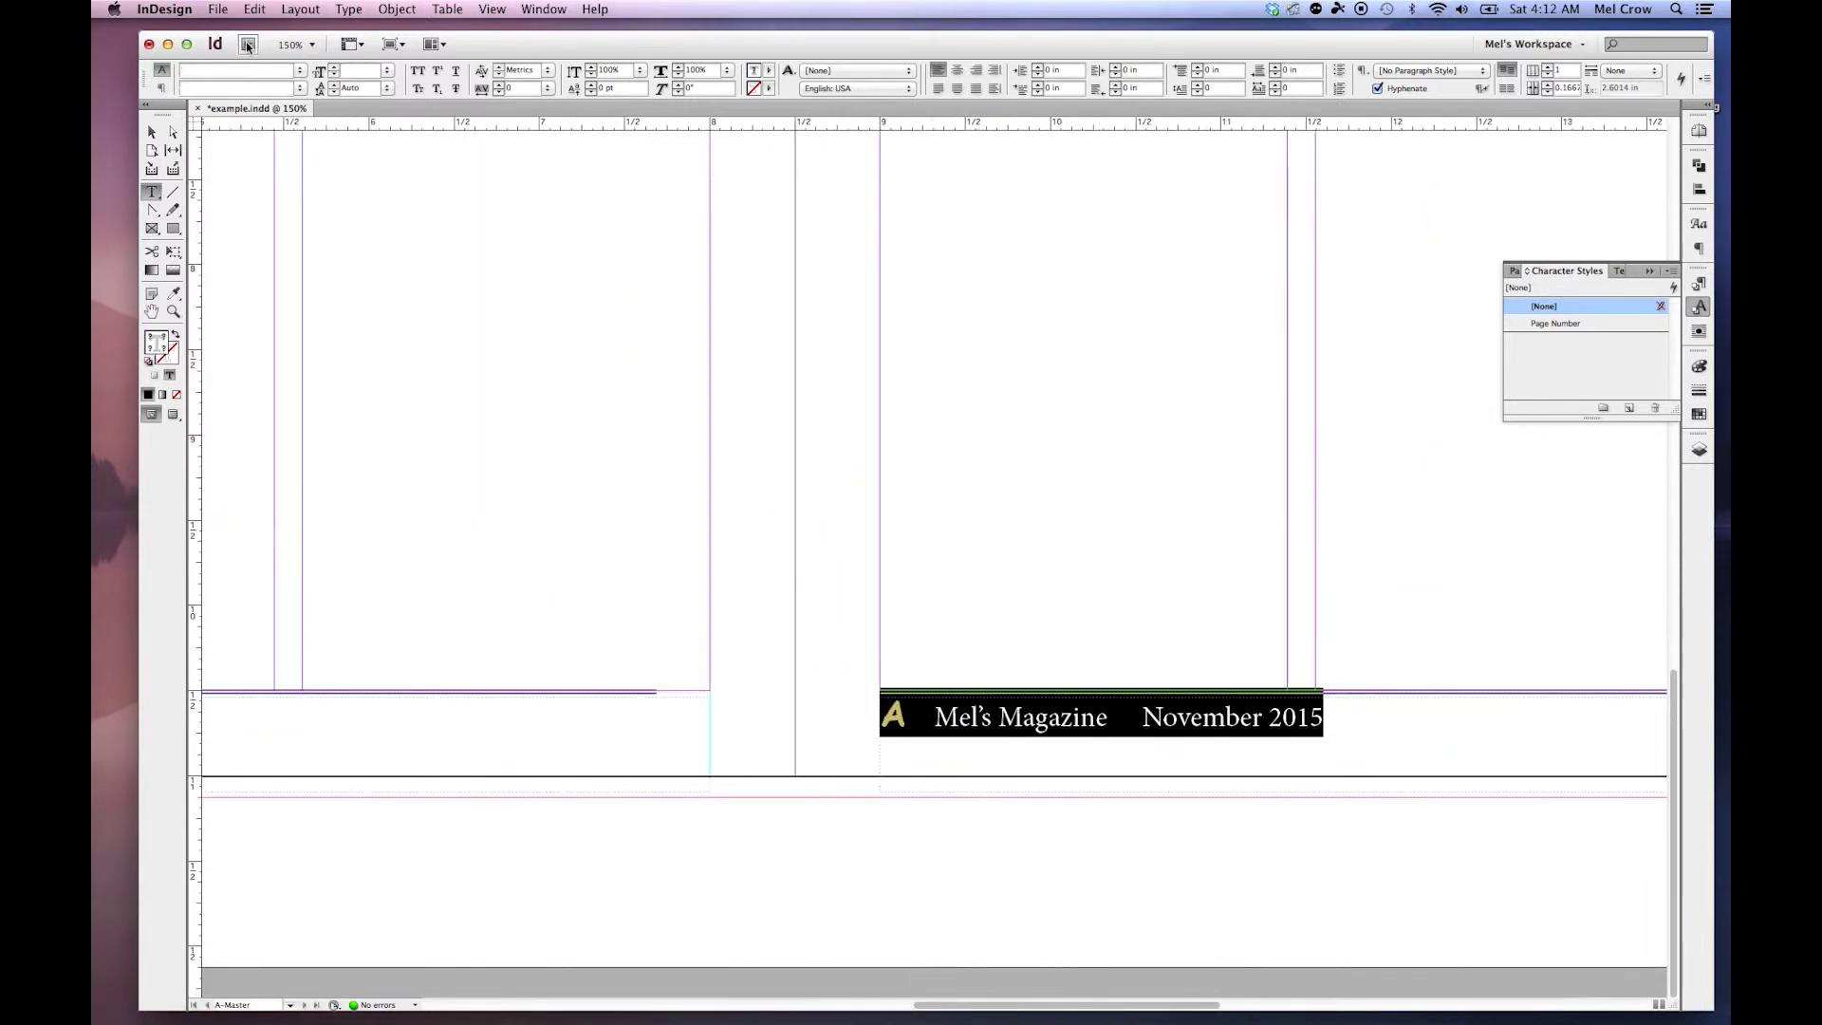
click(162, 88)
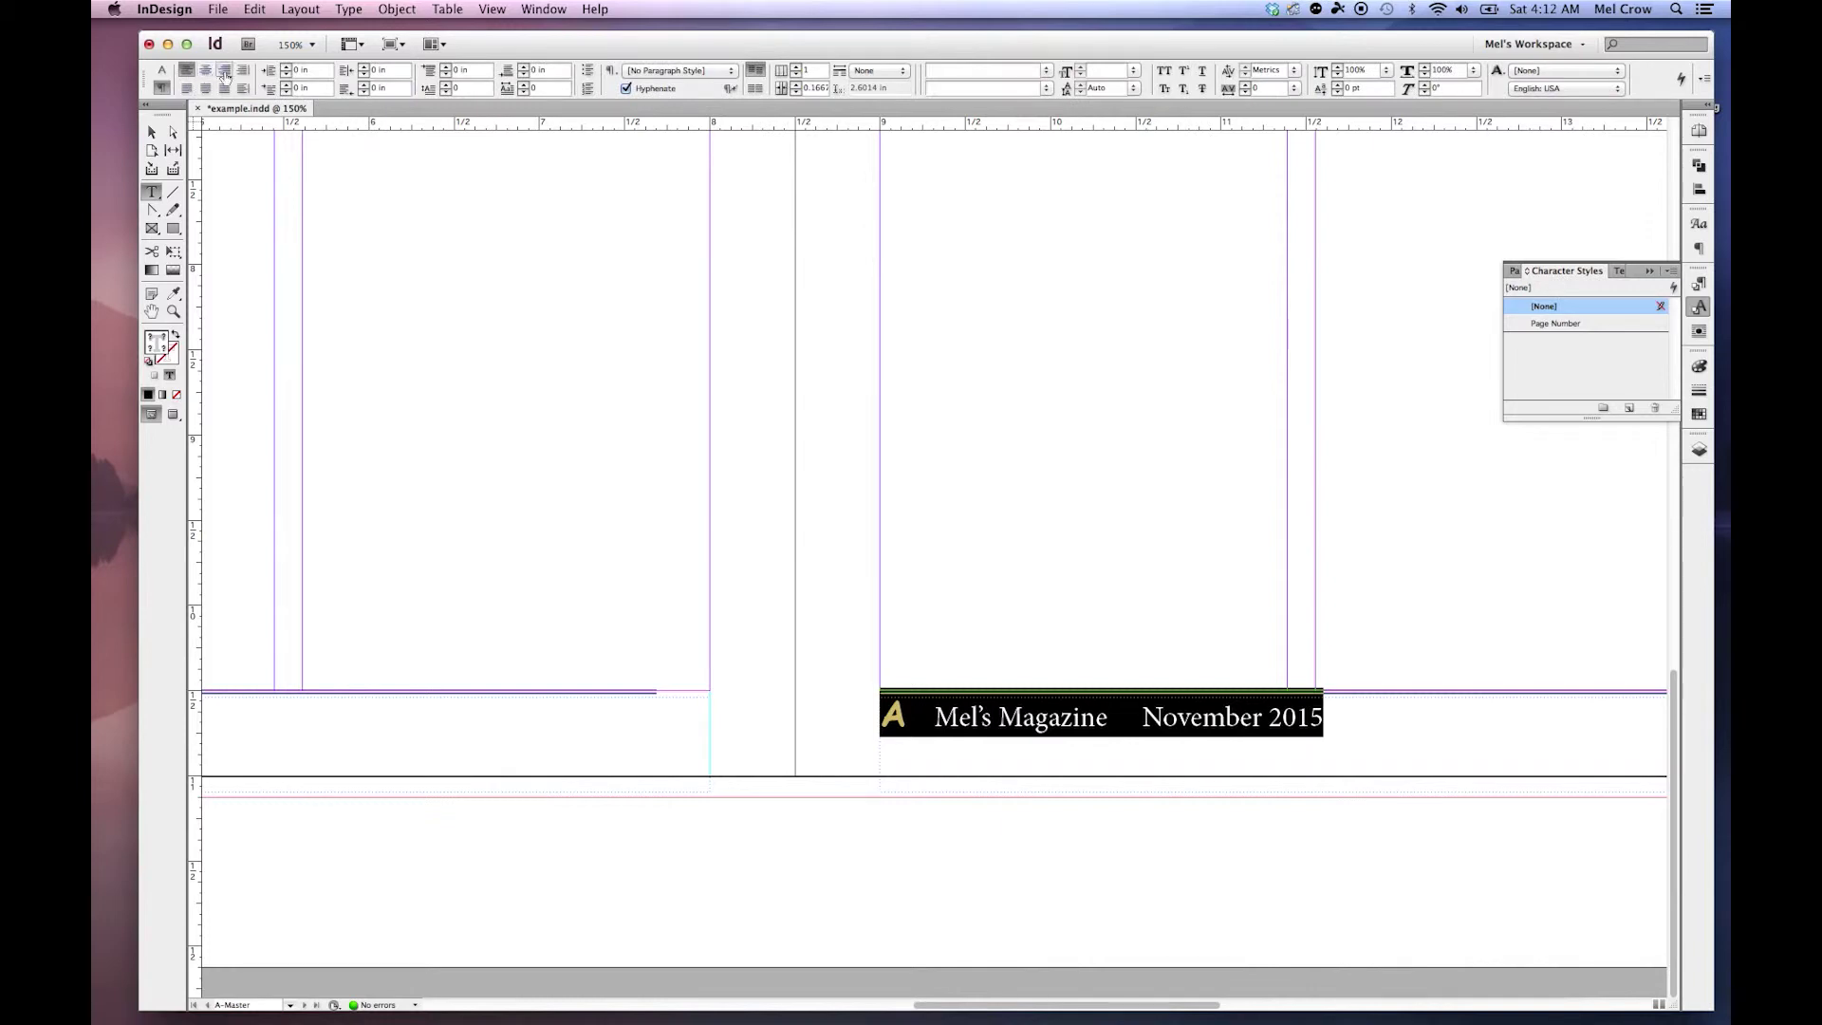
key(Escape)
scroll(354, 248, right, 10)
Insert the Current Page Number marker after November 2015 in the right footer.
click(151, 191)
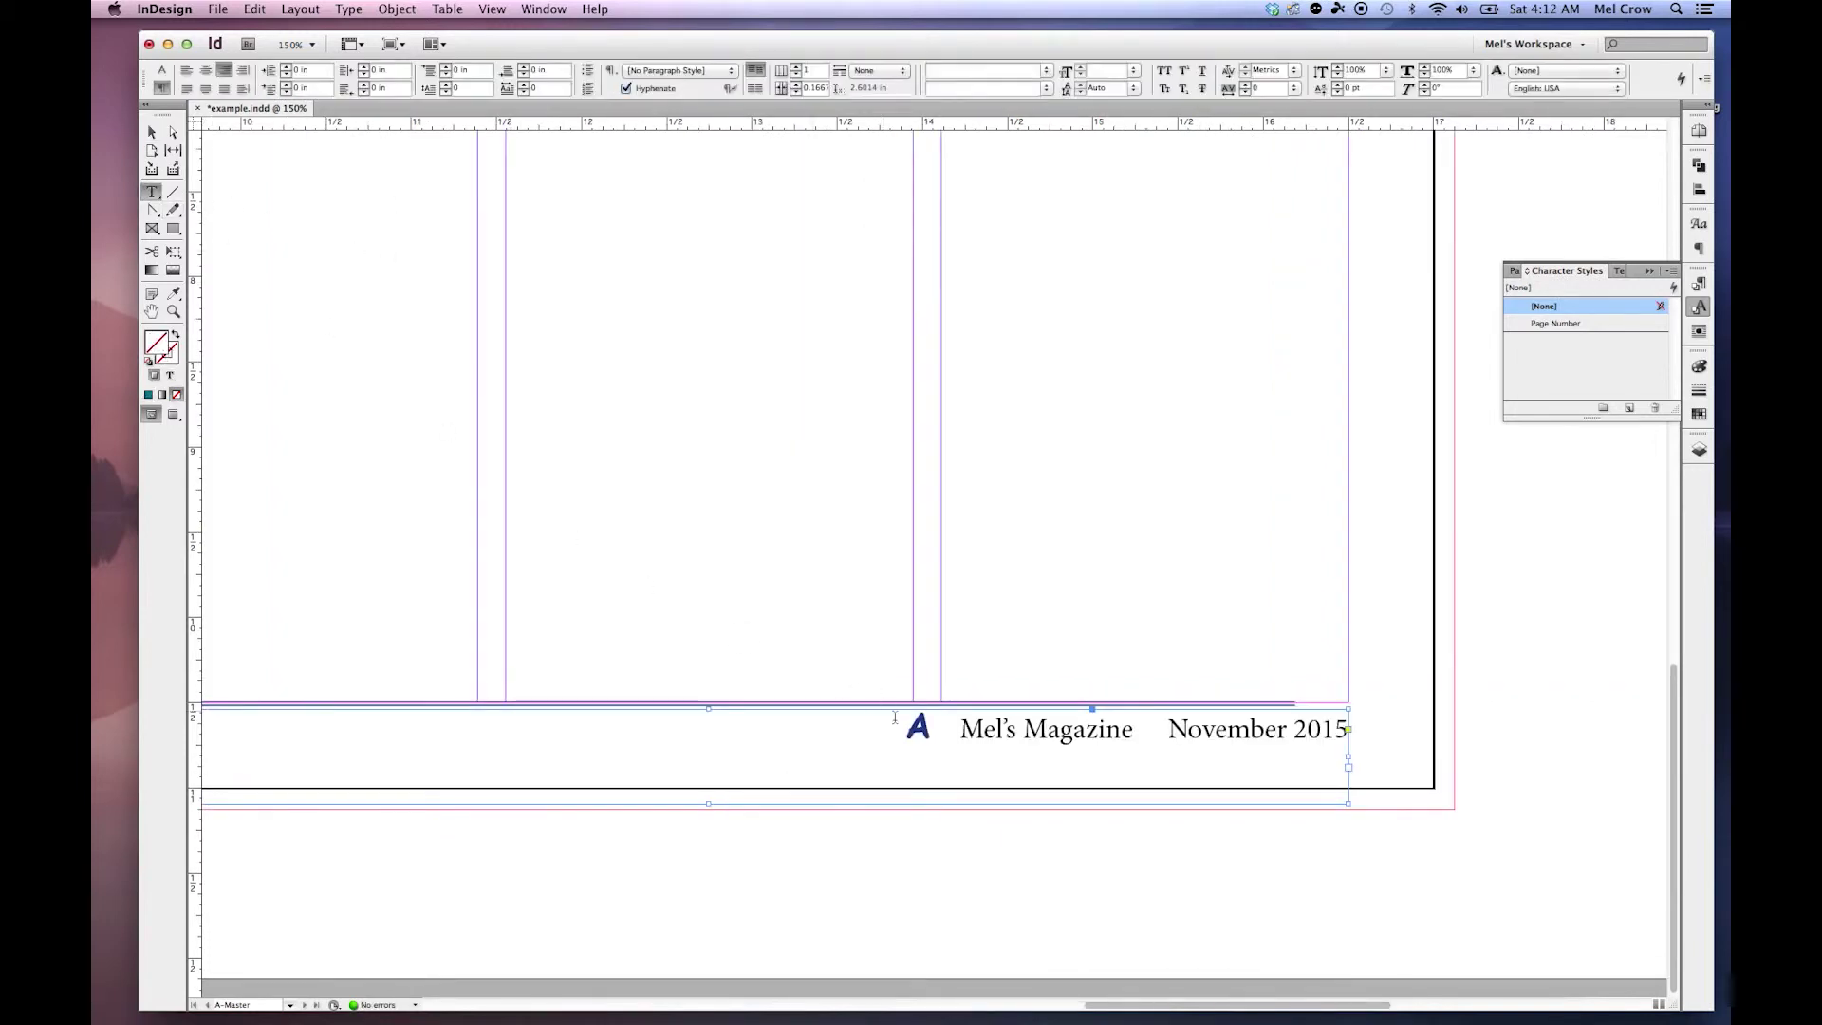
click(1350, 721)
key(super+shift+alt+n)
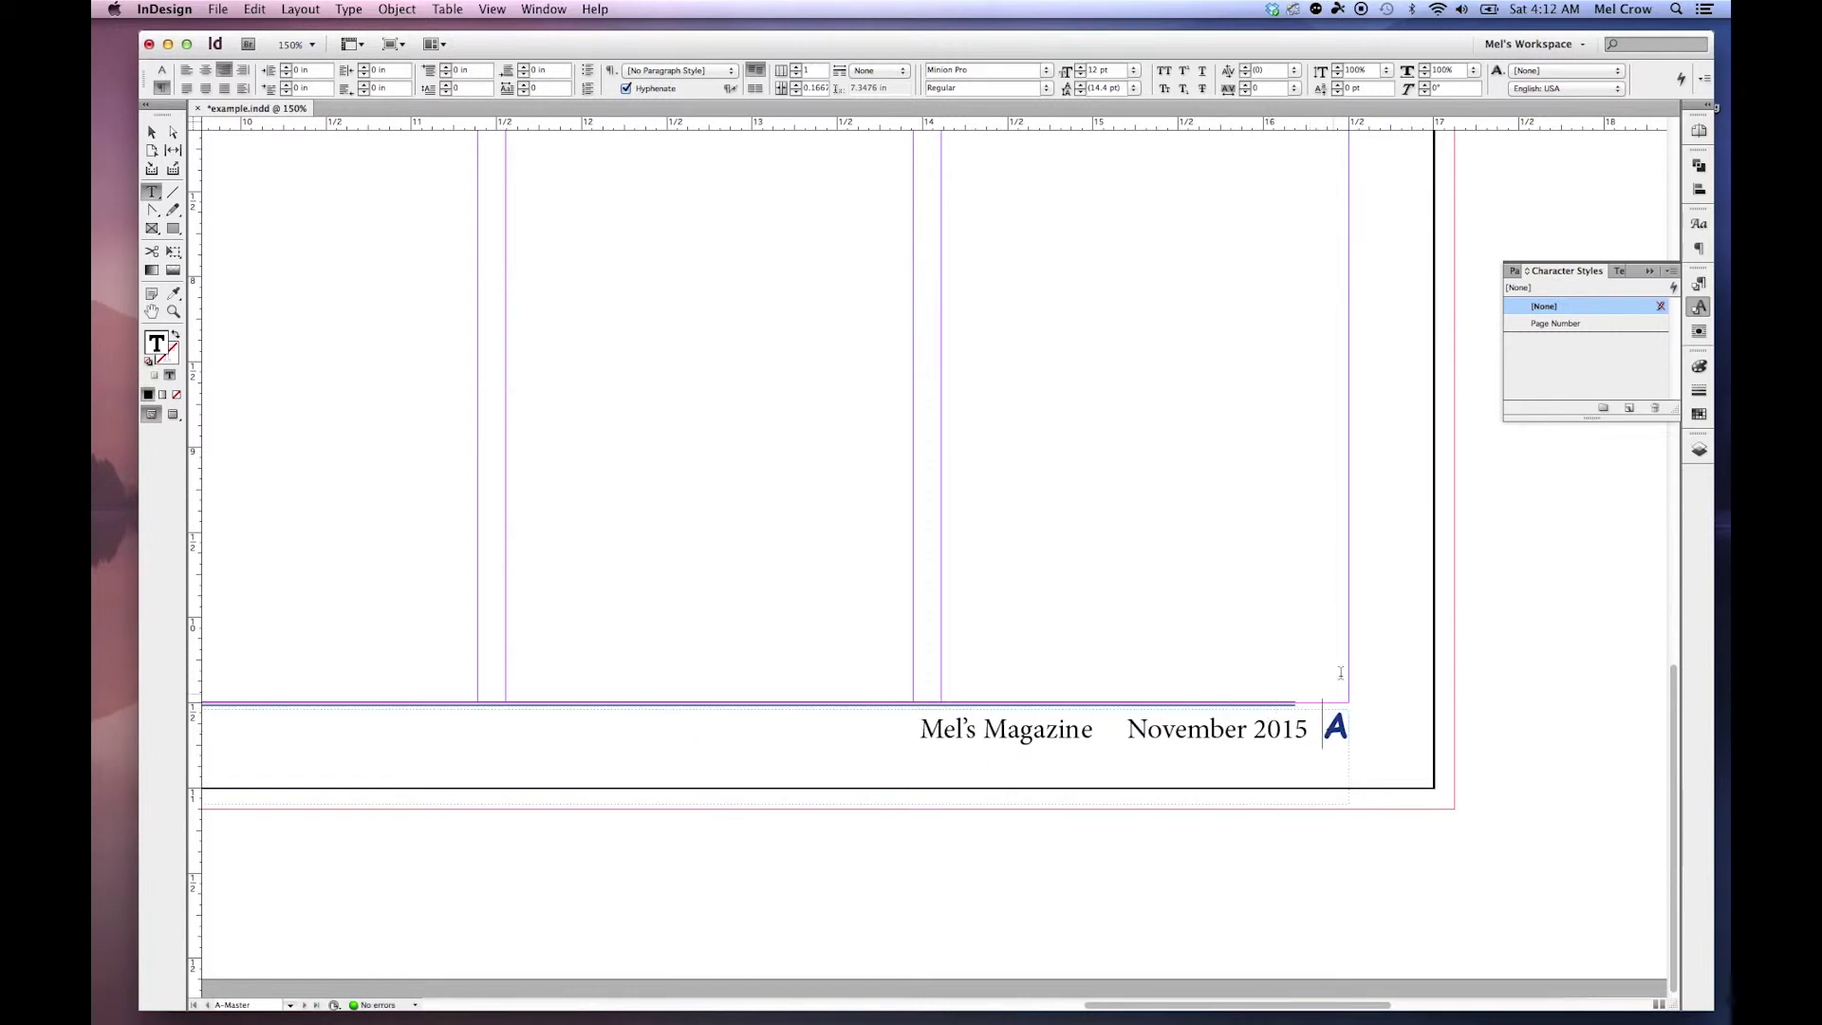
click(1705, 78)
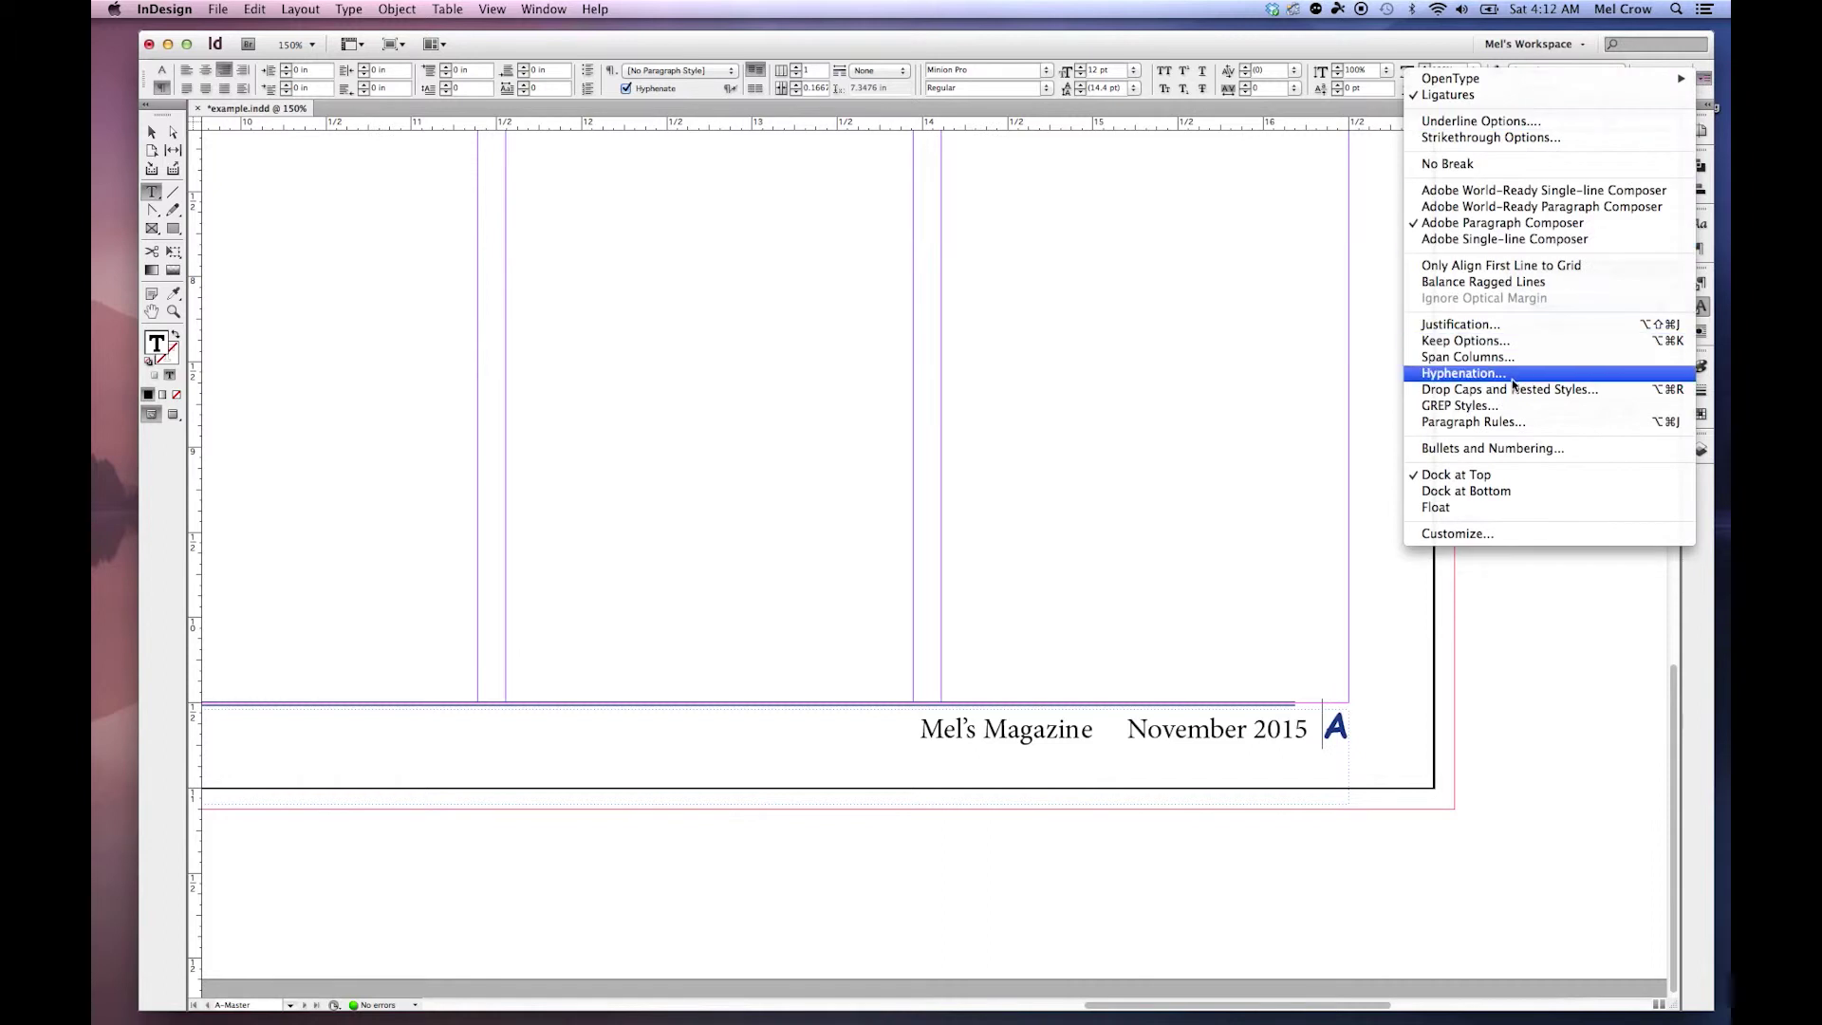
Give the footer's blue paragraph rule a right indent of 0.3125 in.
click(1481, 421)
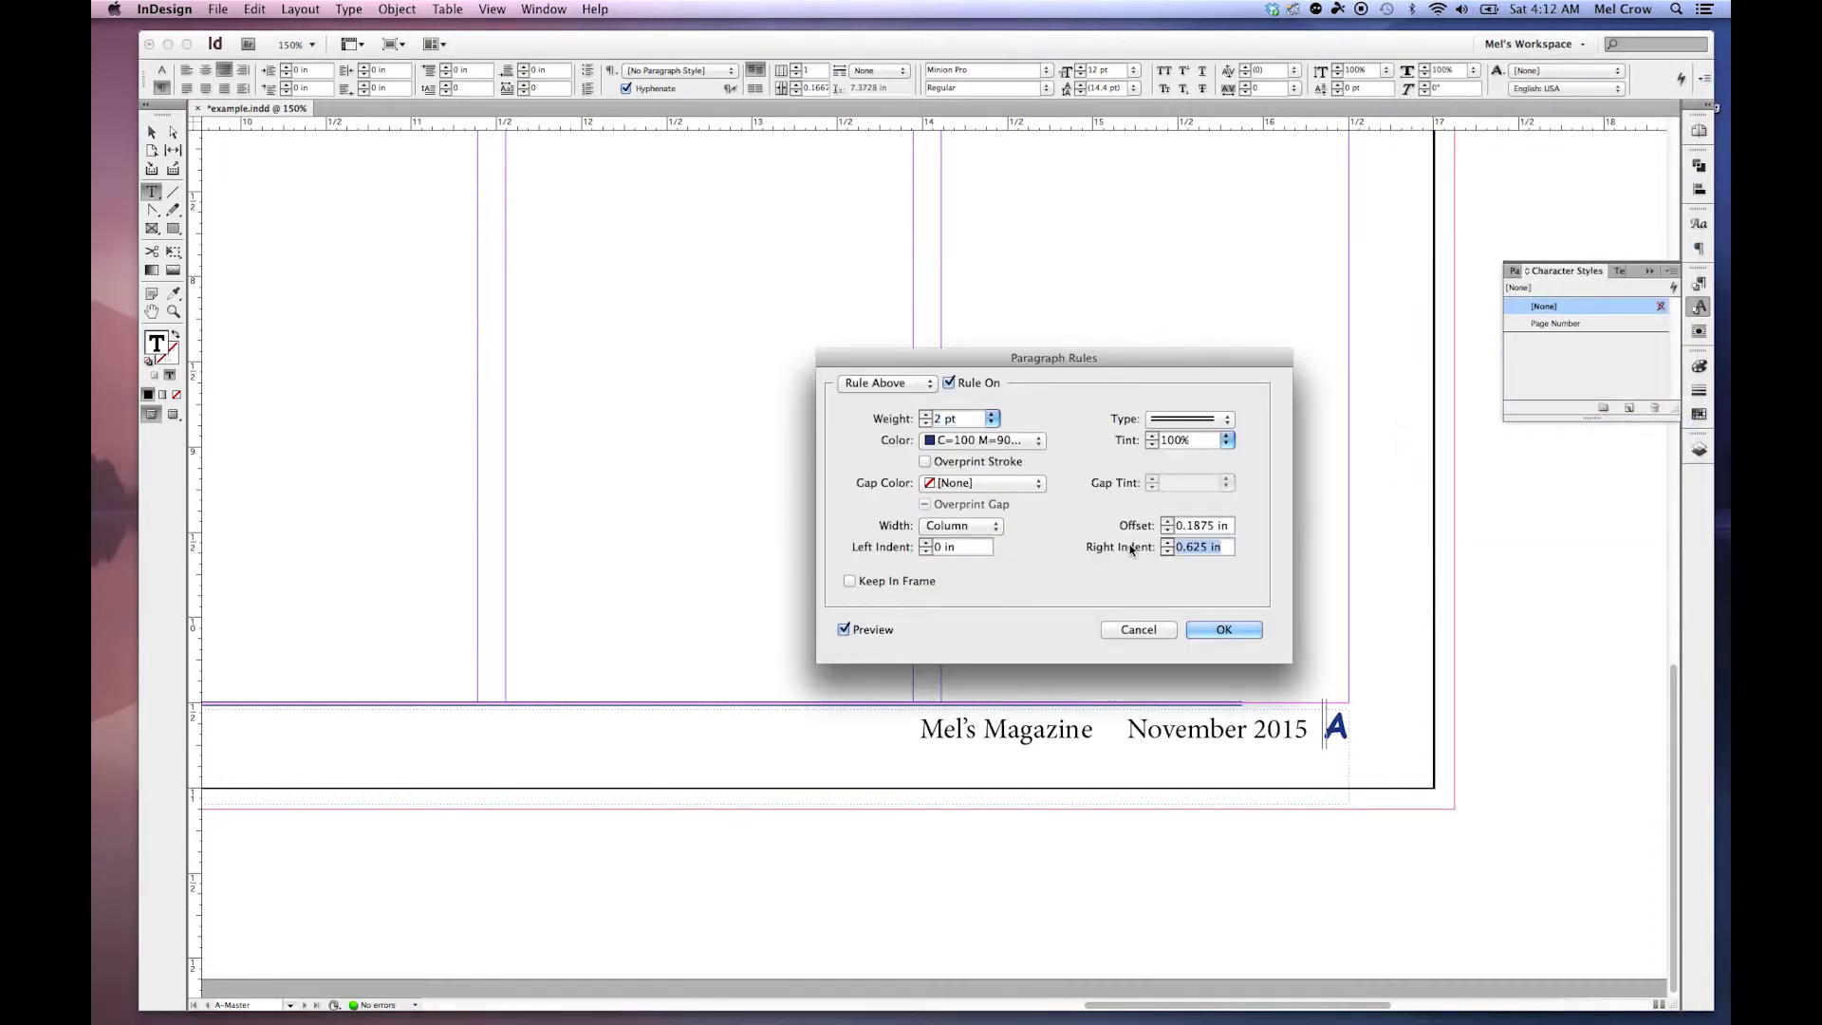
key(Return)
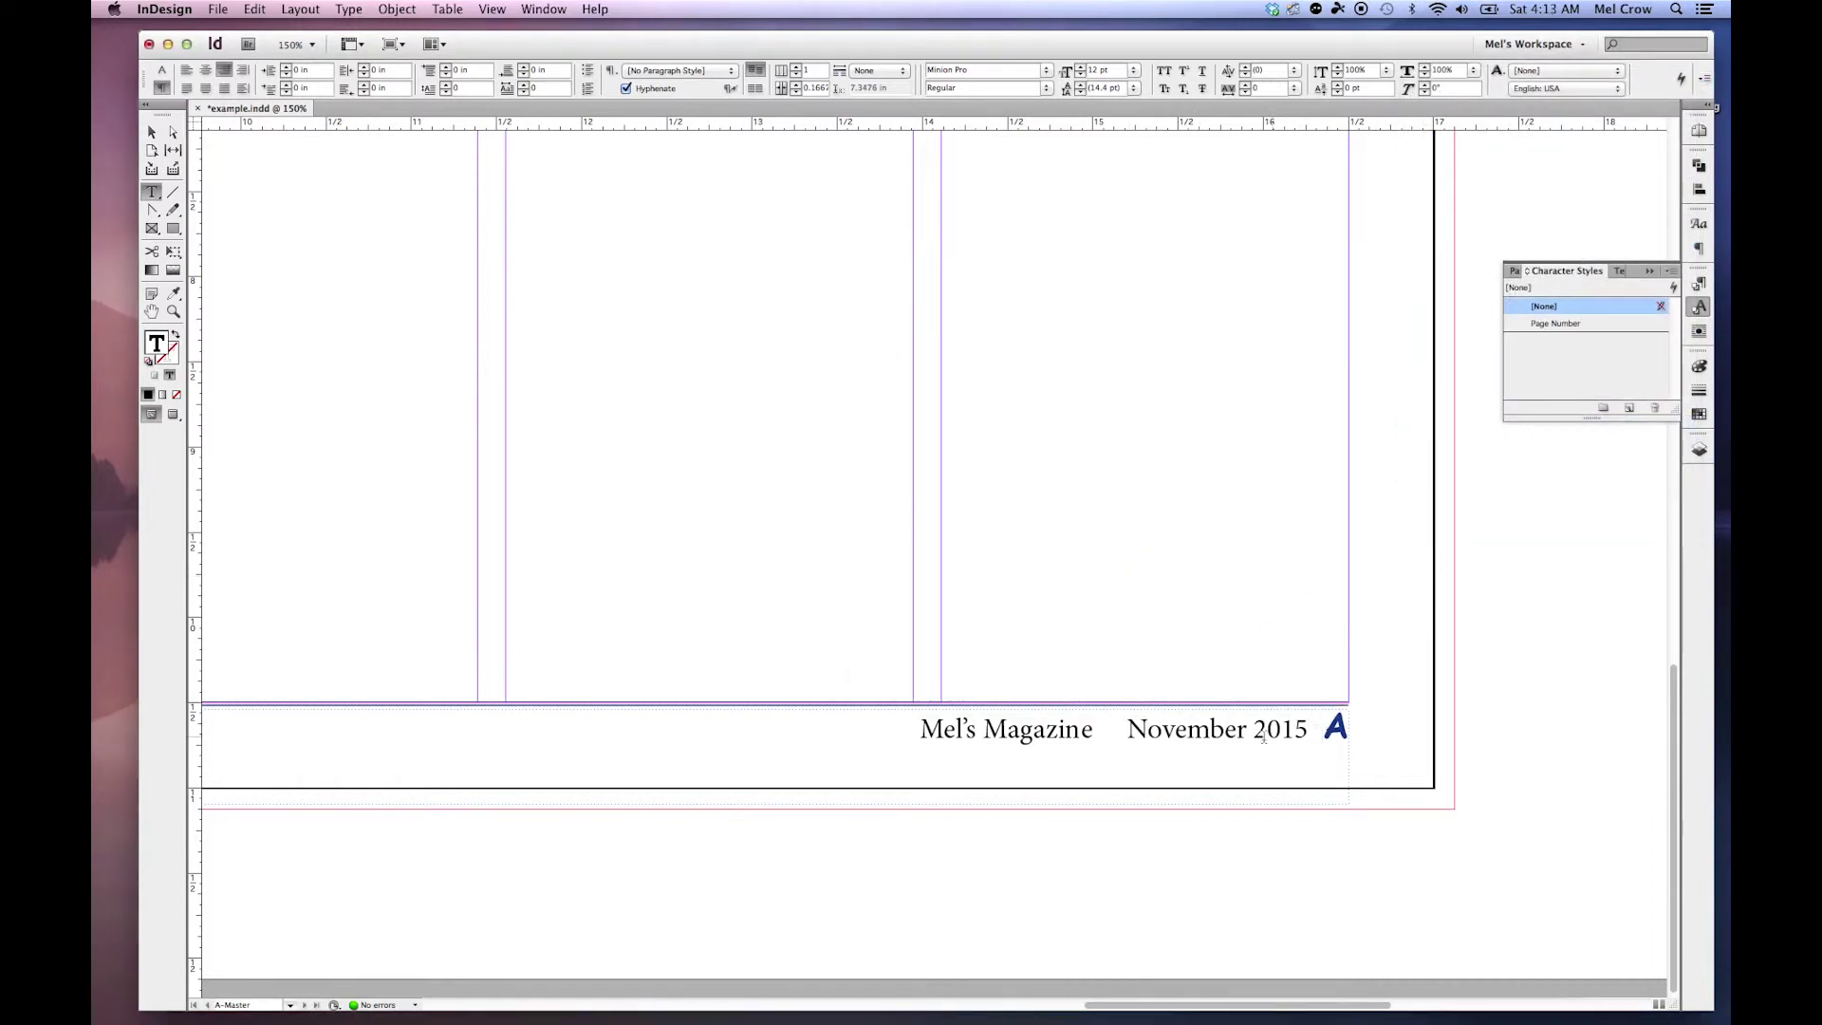
key(super+alt+0)
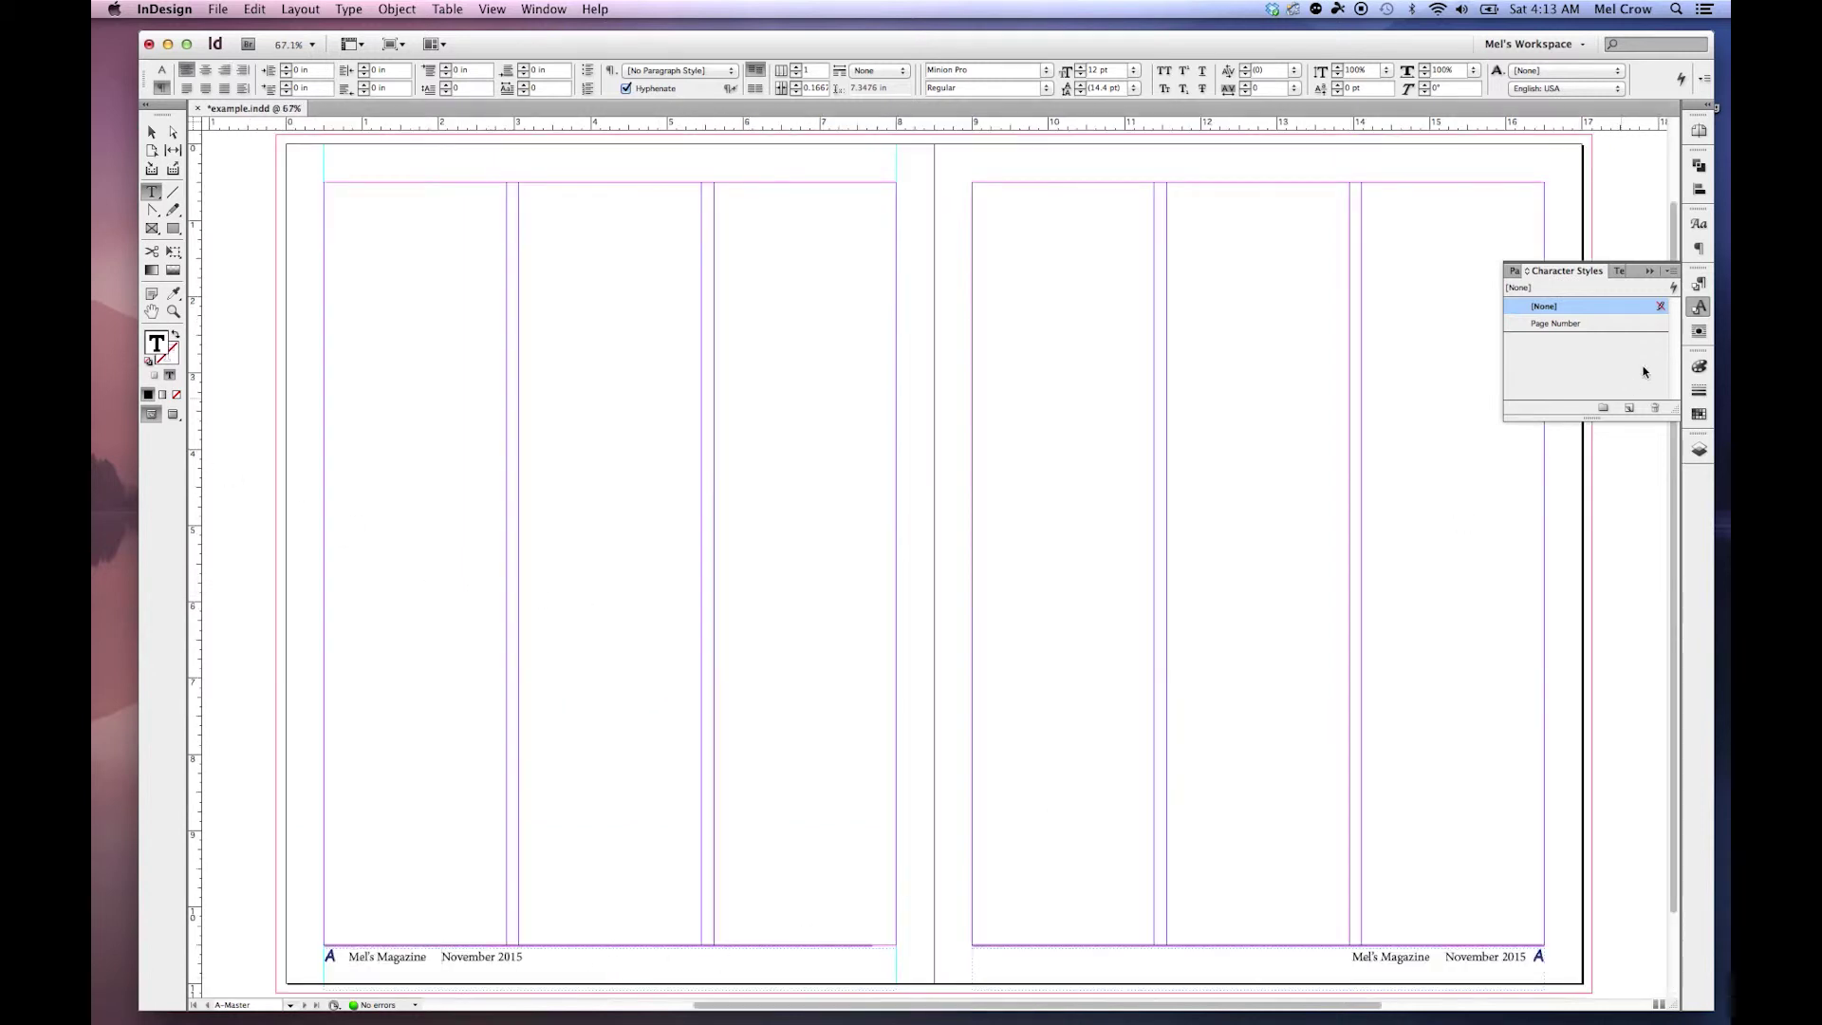
click(1704, 78)
click(1481, 420)
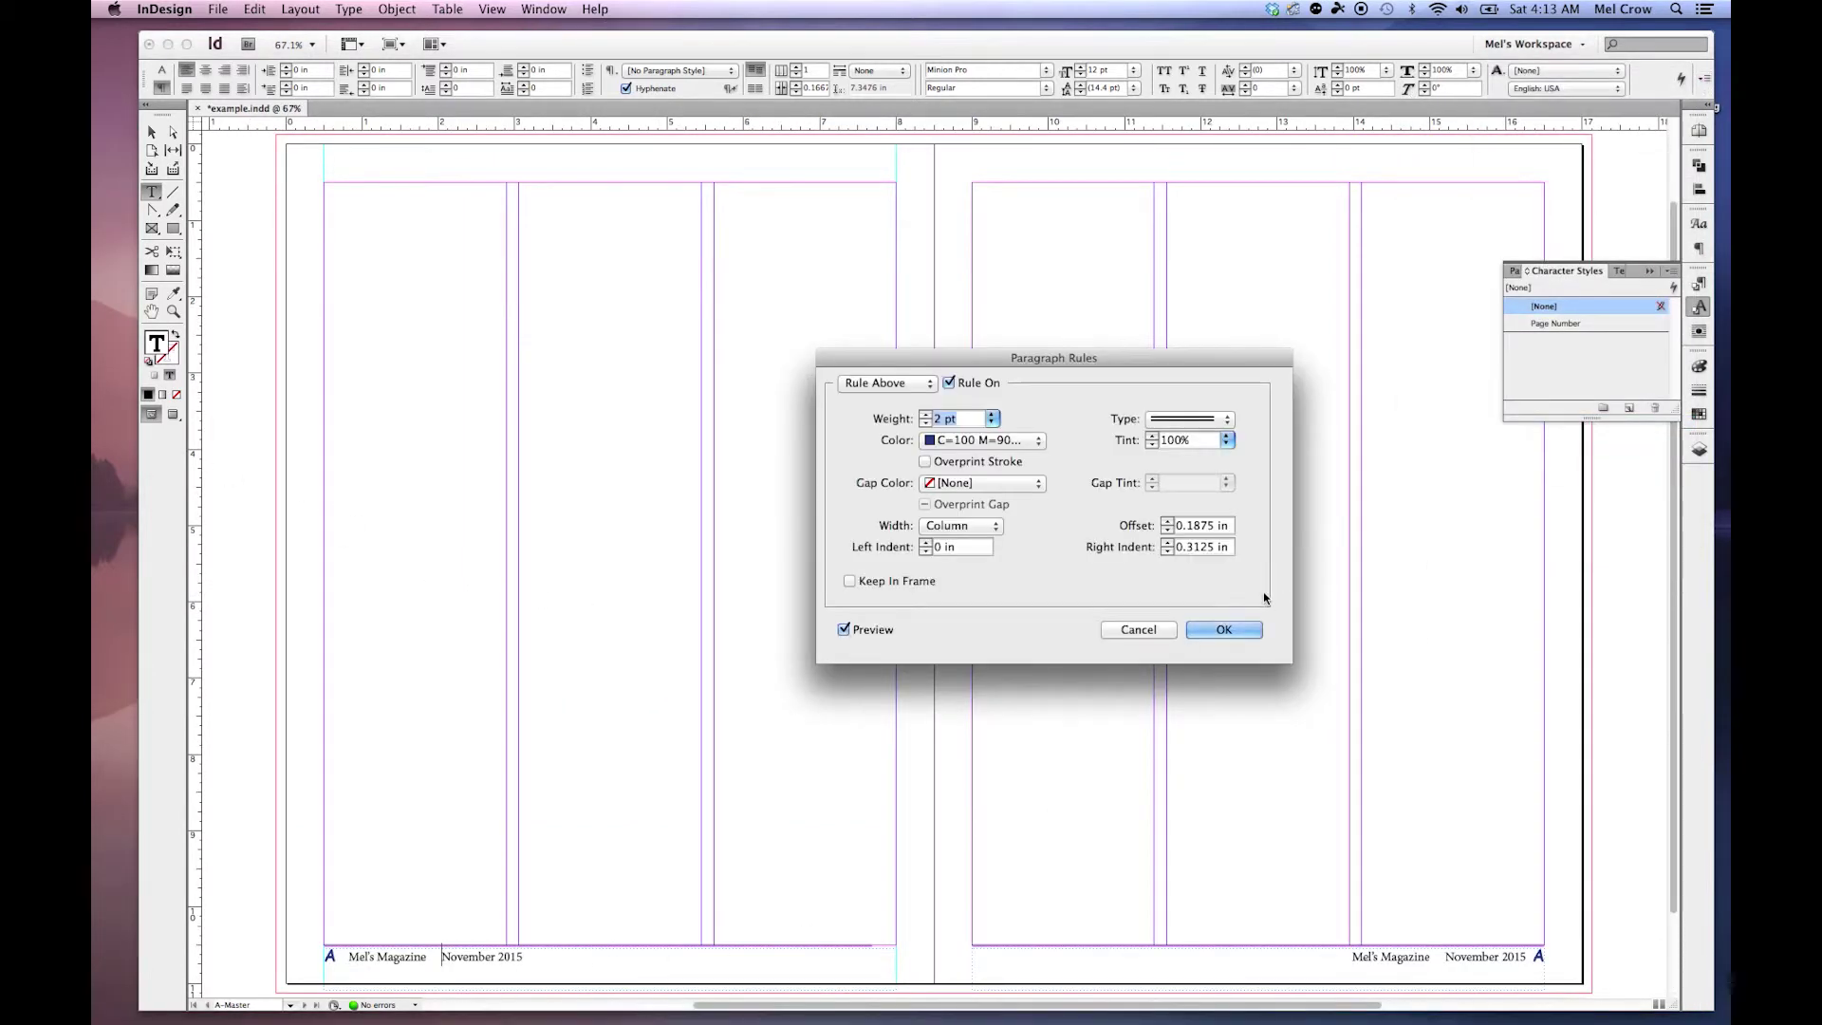
drag(1234, 547, 1153, 548)
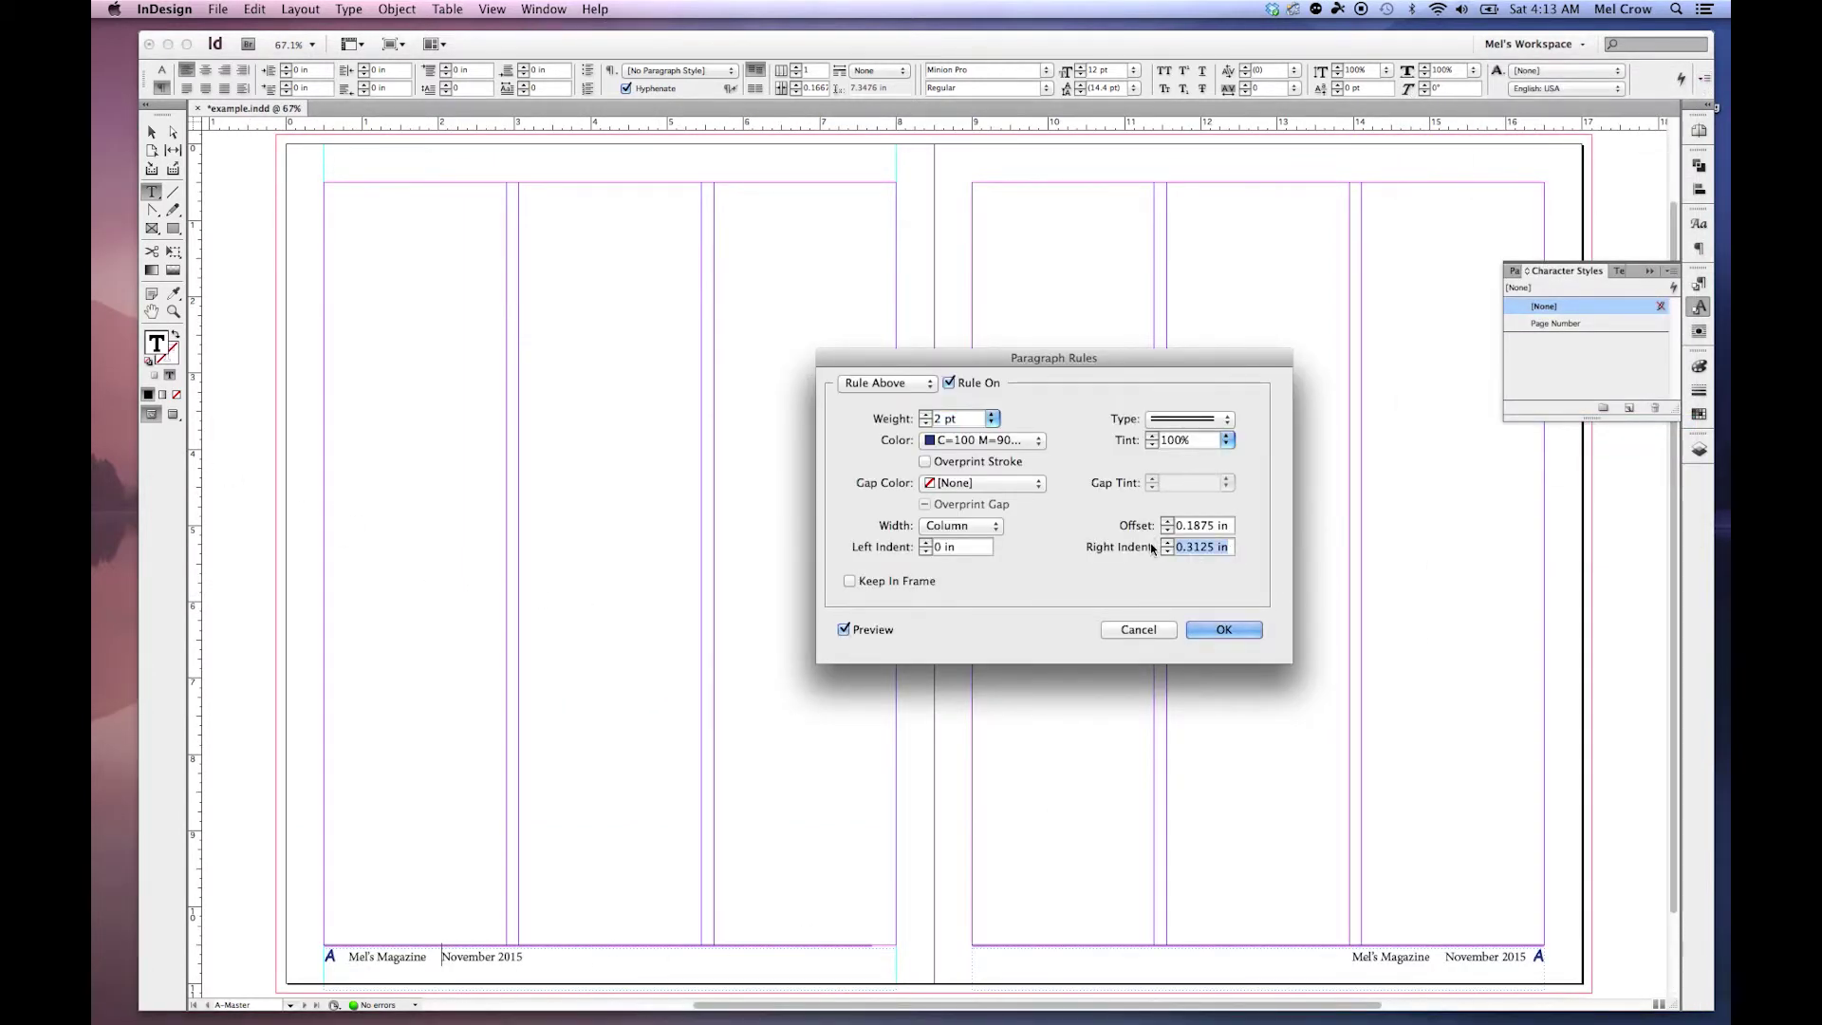
key(Return)
key(Escape)
Widen the right footer frame to the left and preview the spread without guides.
drag(972, 969, 938, 971)
click(960, 903)
key(w)
click(655, 953)
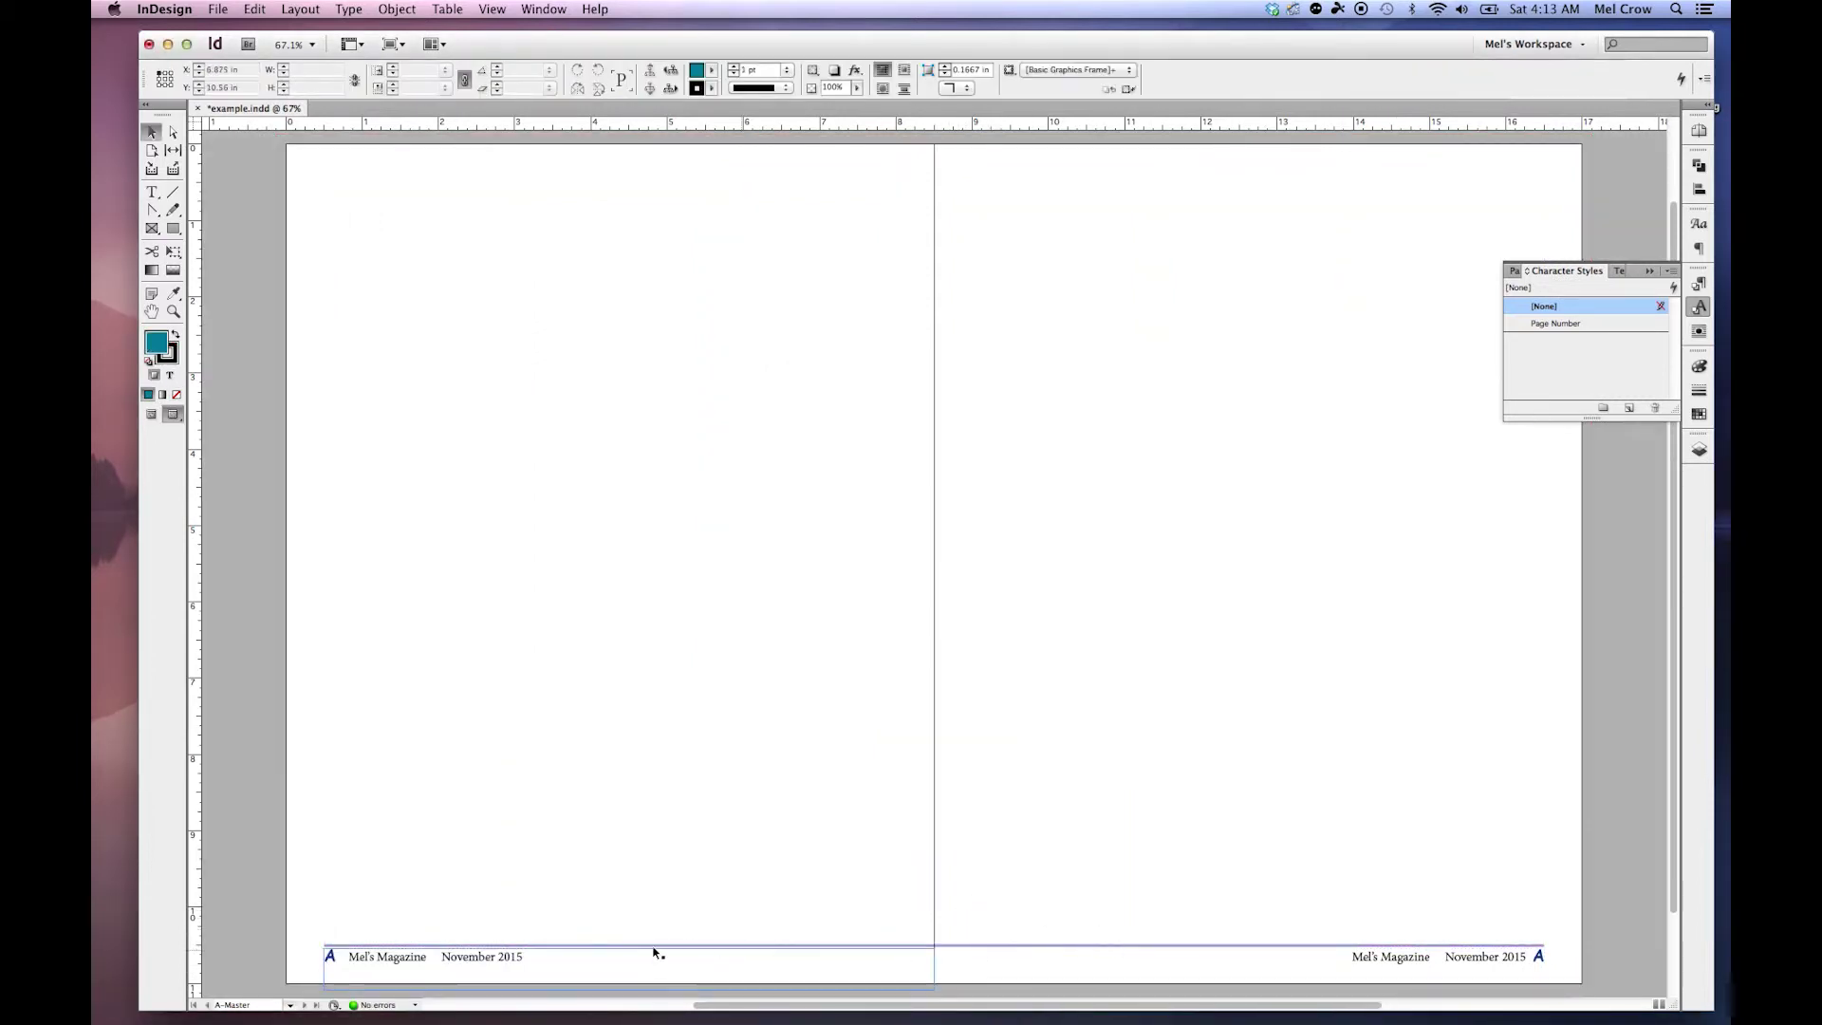
Jump to spread 4-5 in the Pages panel and magnify the page 4 footer.
click(1700, 133)
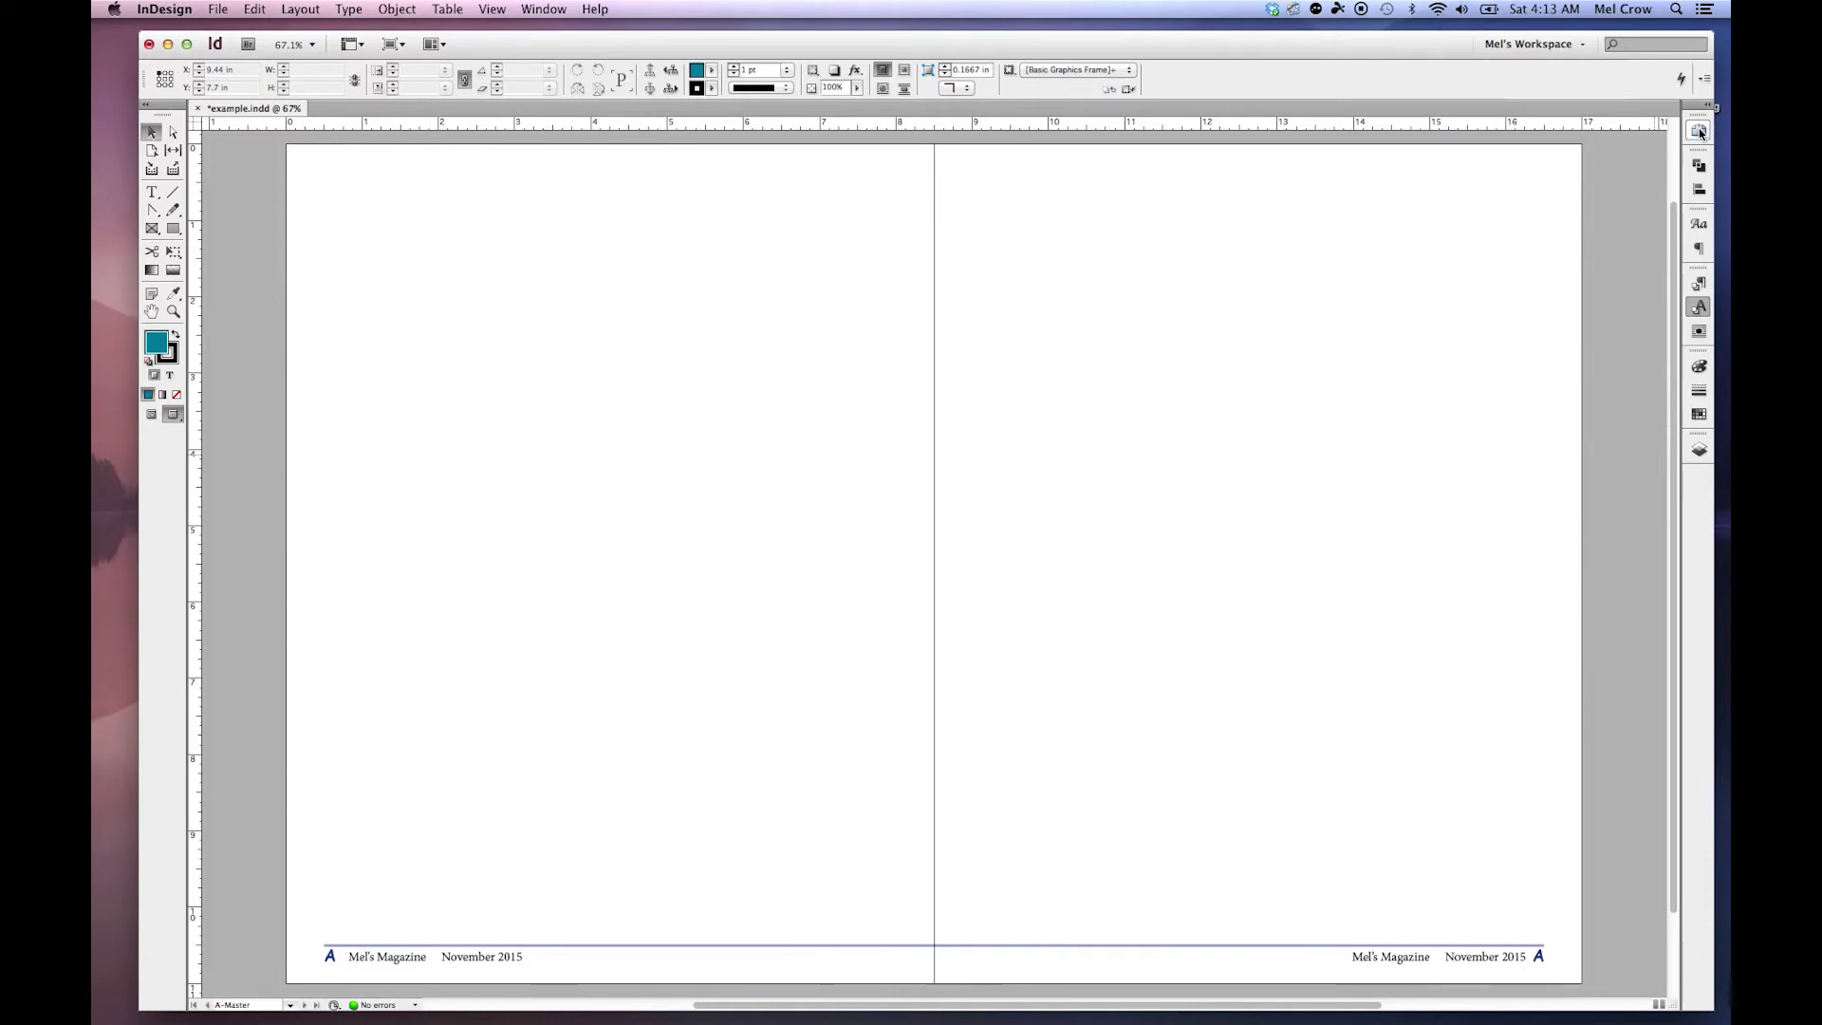
click(1700, 132)
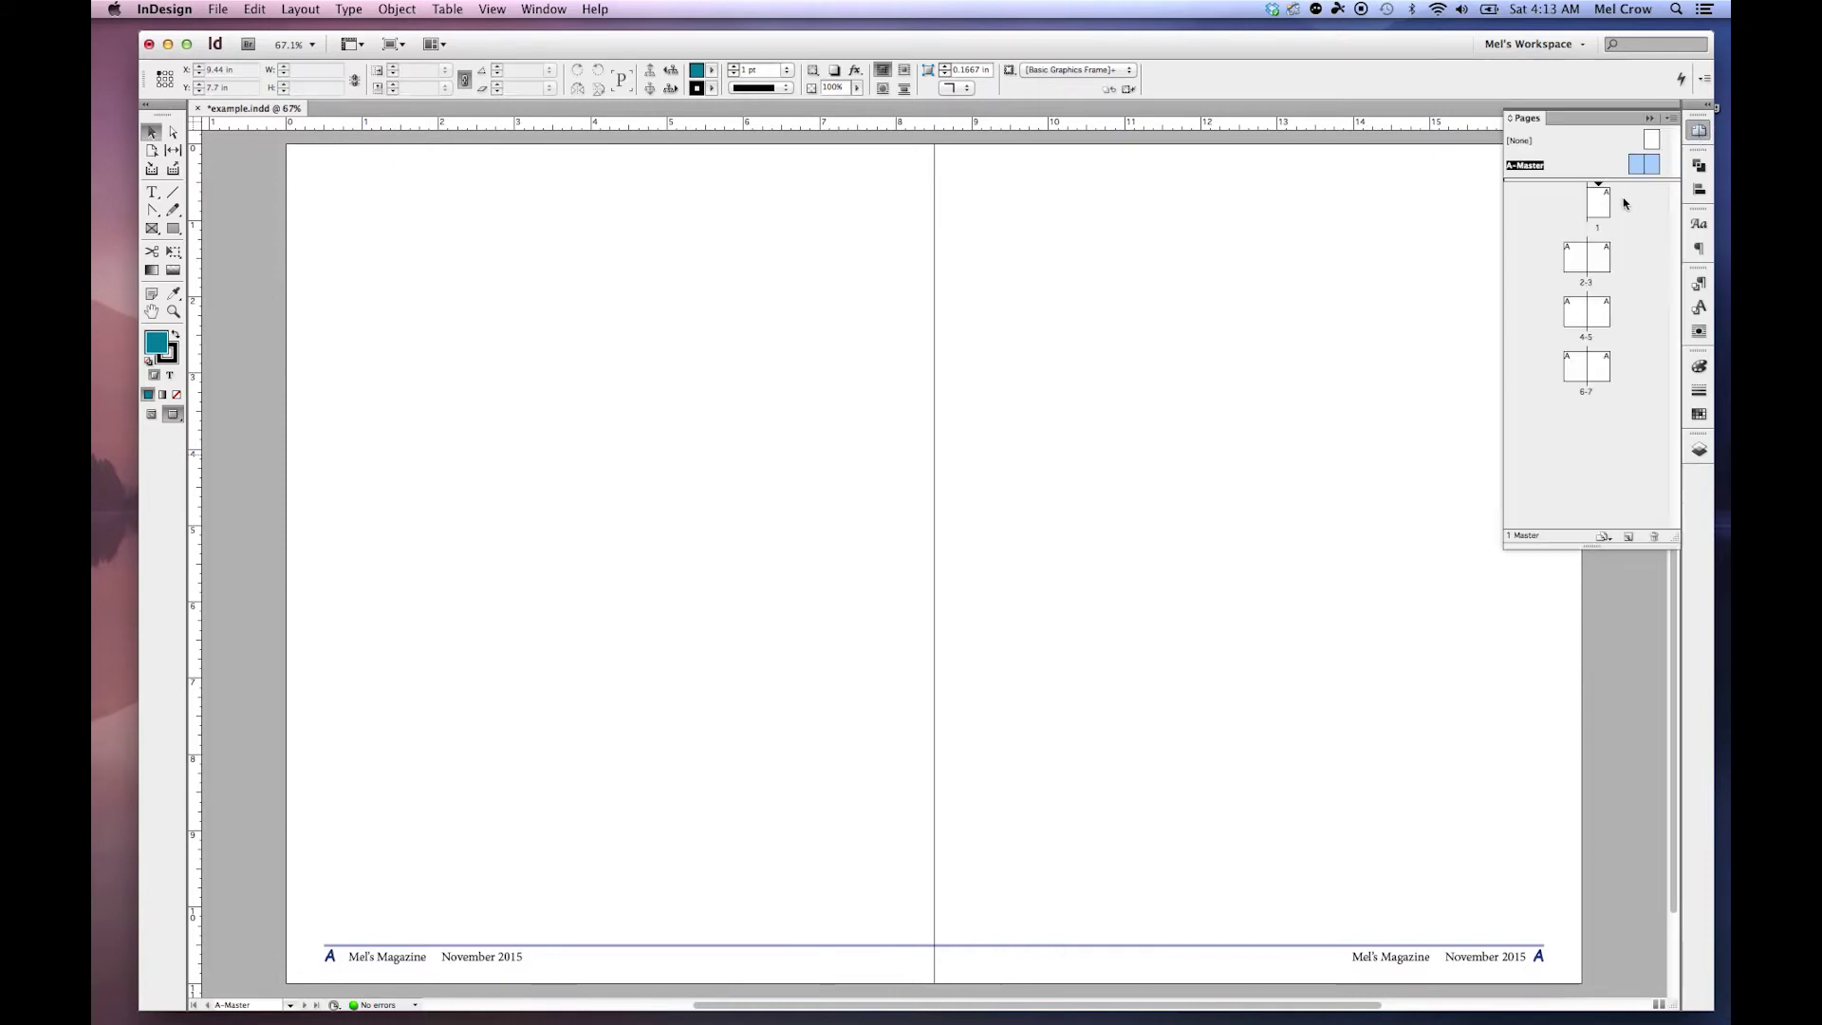
double_click(1586, 316)
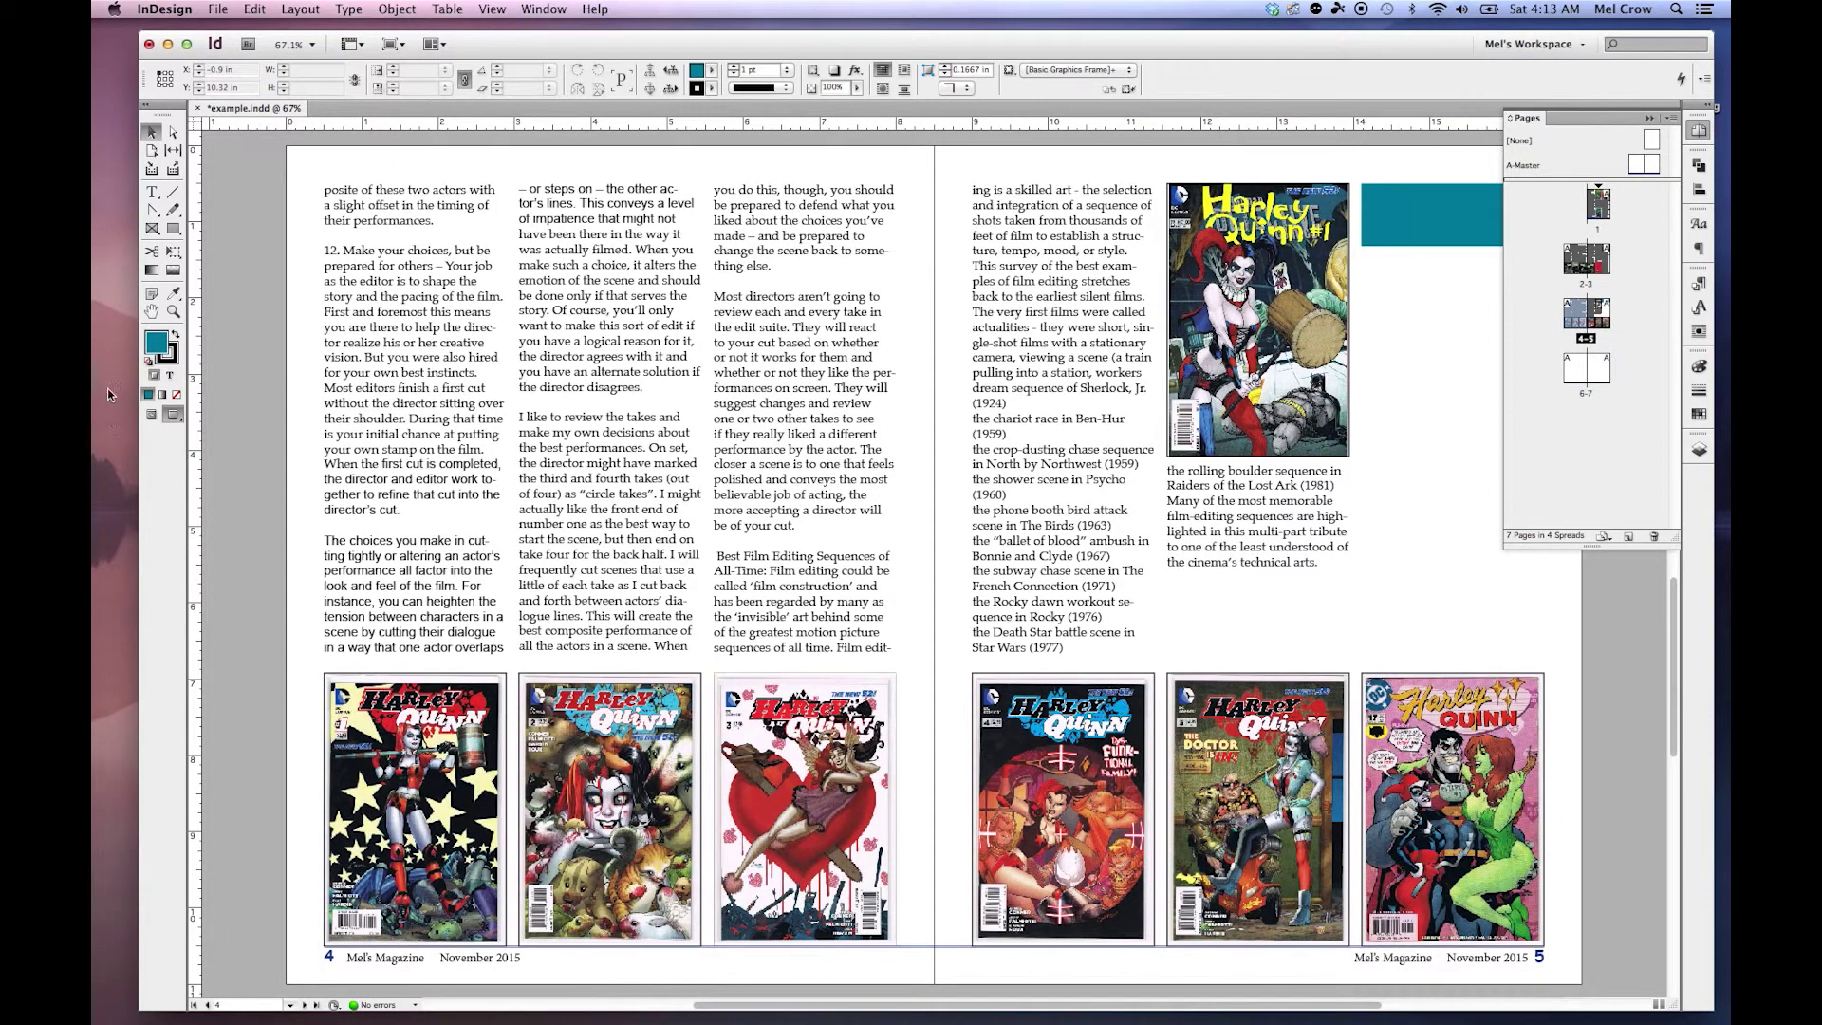
click(173, 312)
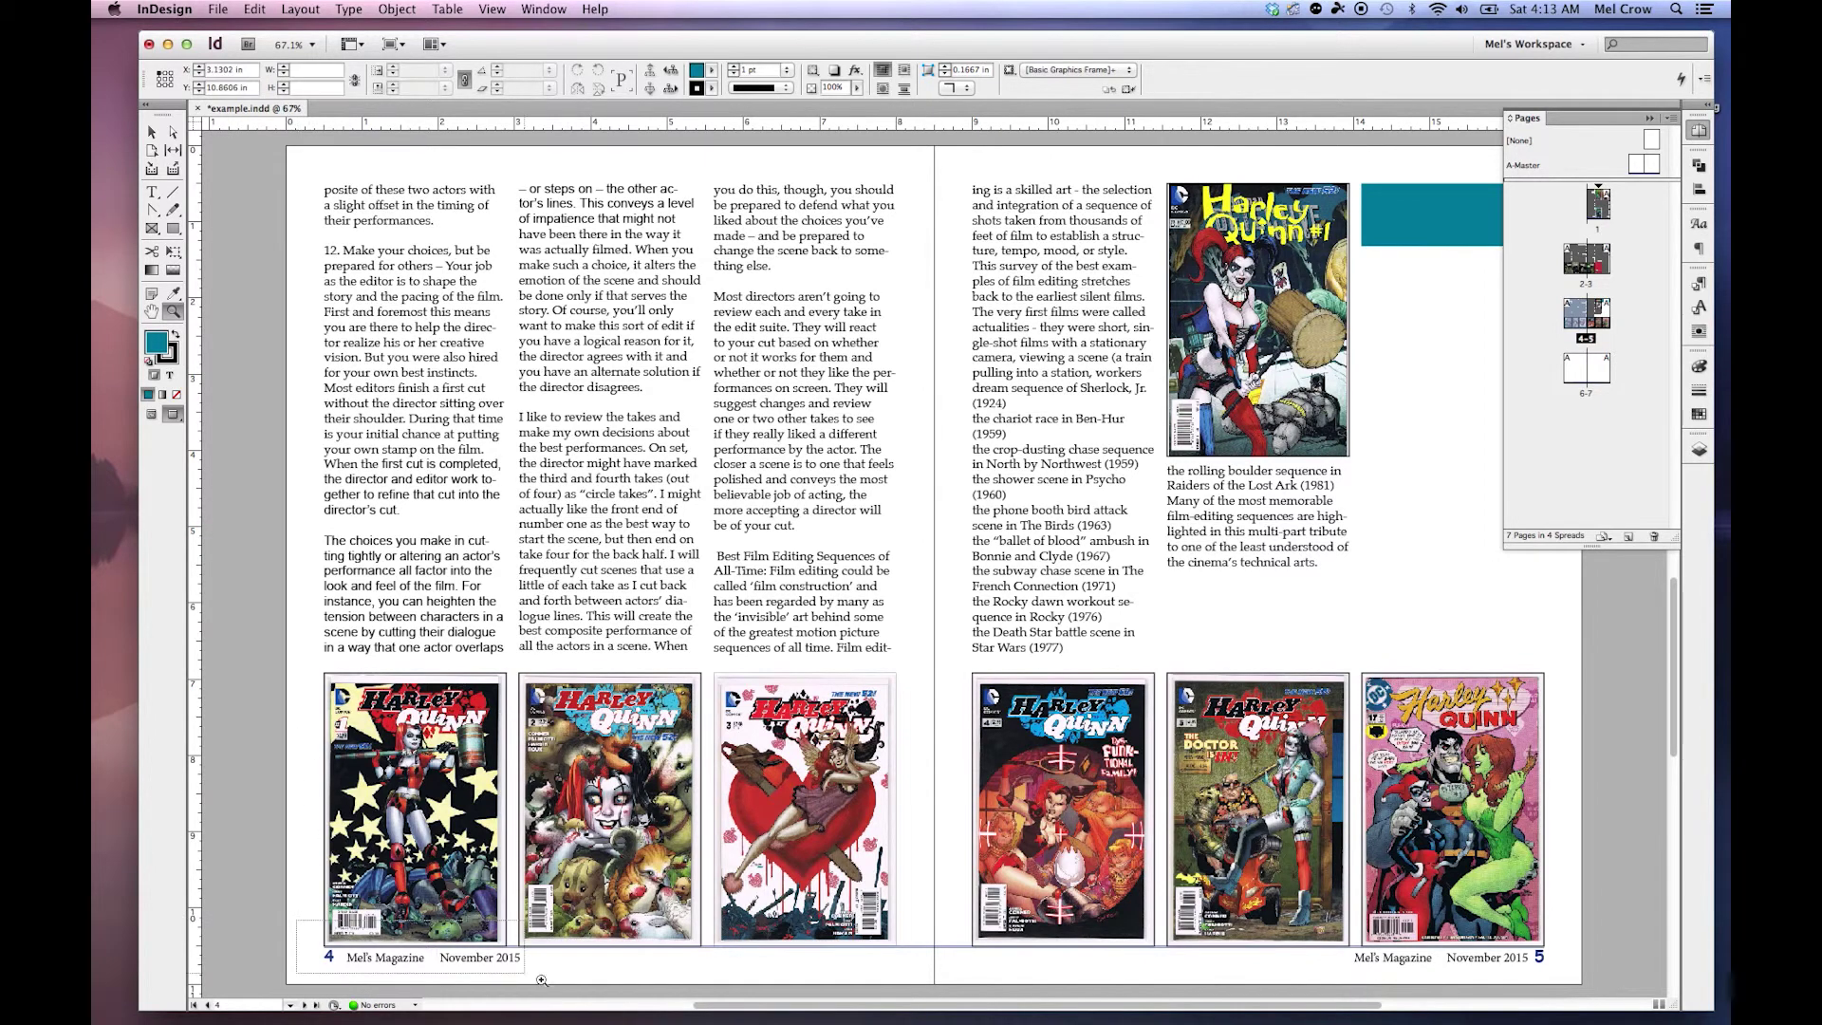
drag(541, 980, 541, 979)
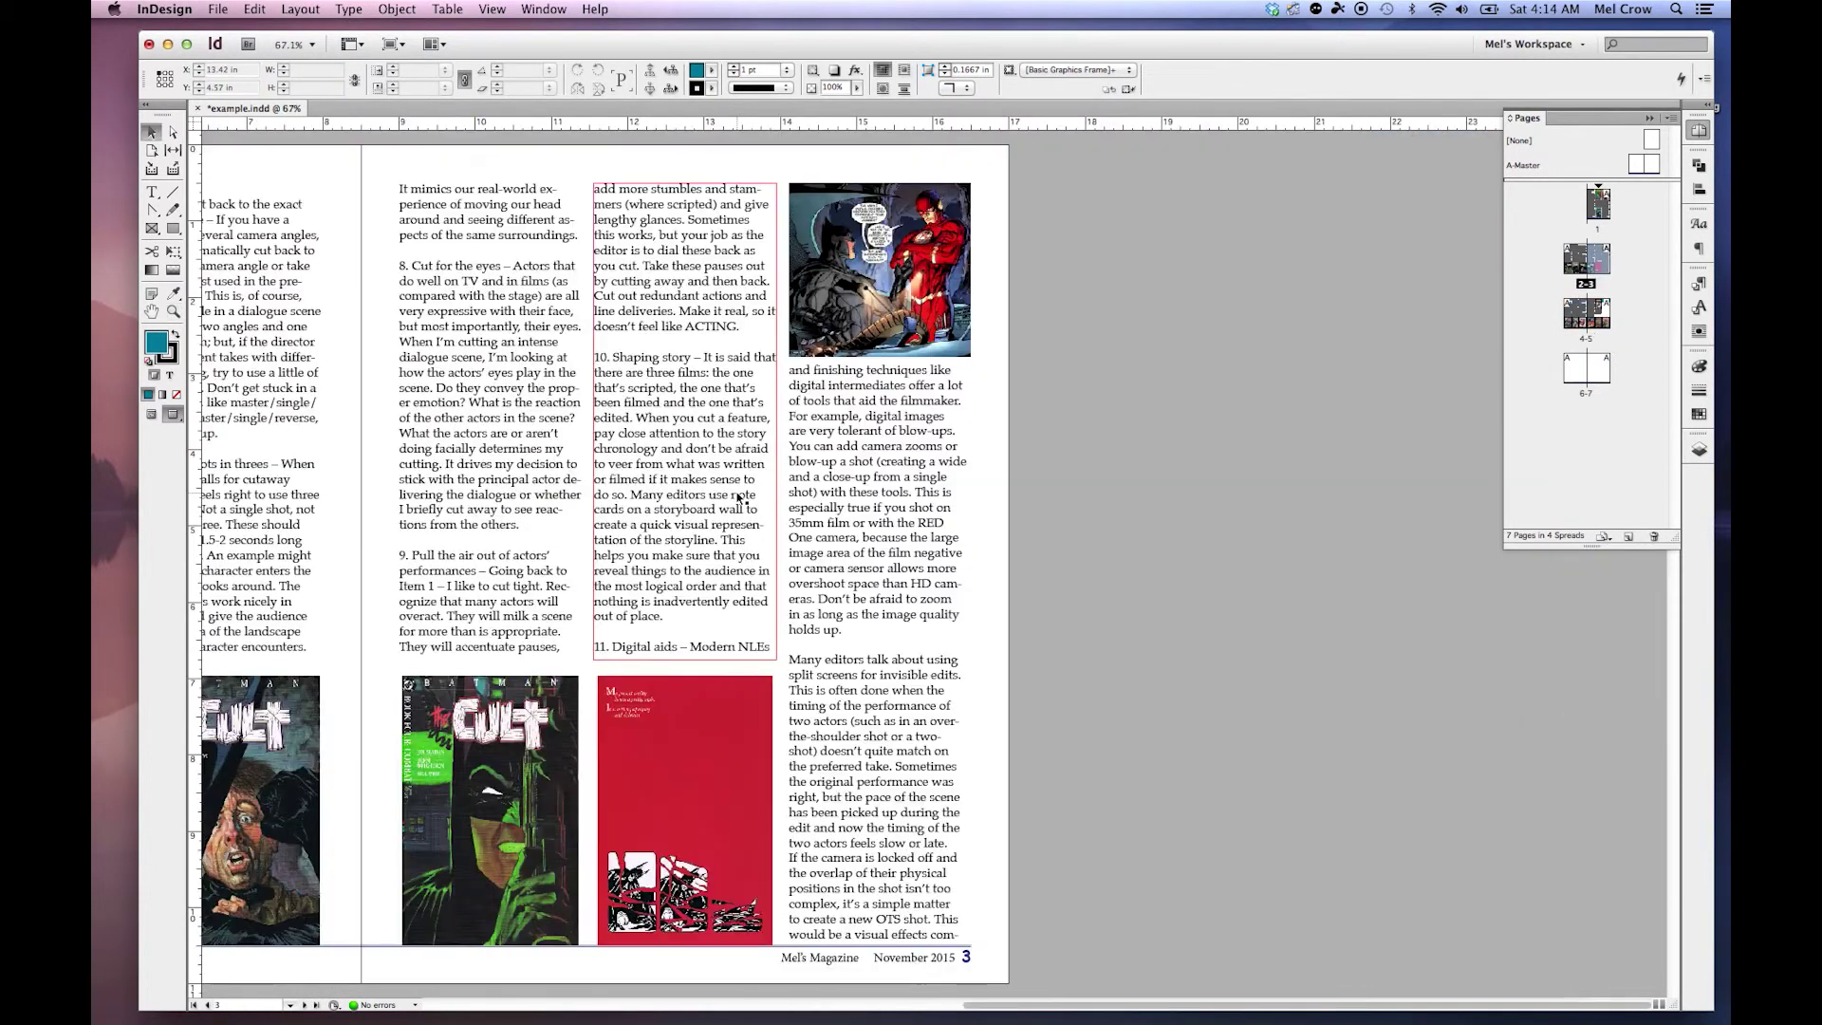
Pan to check the page 3 footer, then return to the A-Master spread.
click(684, 810)
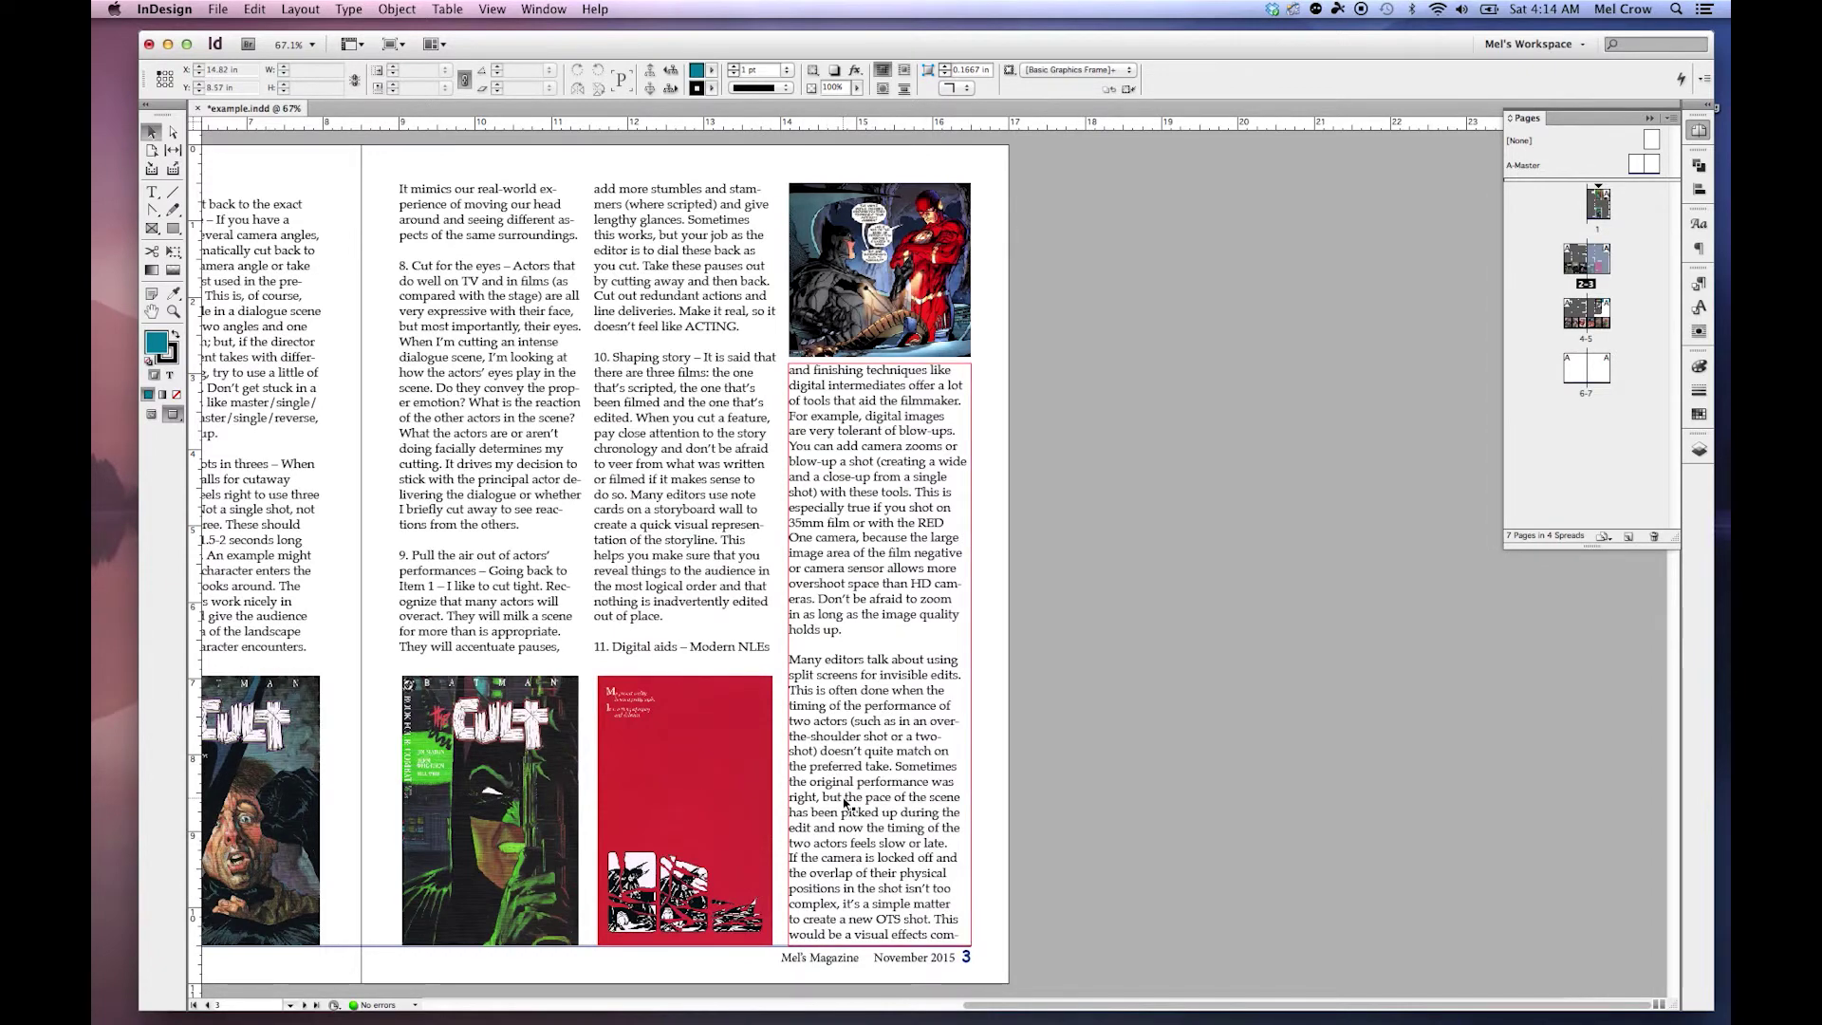
drag(850, 805, 1056, 583)
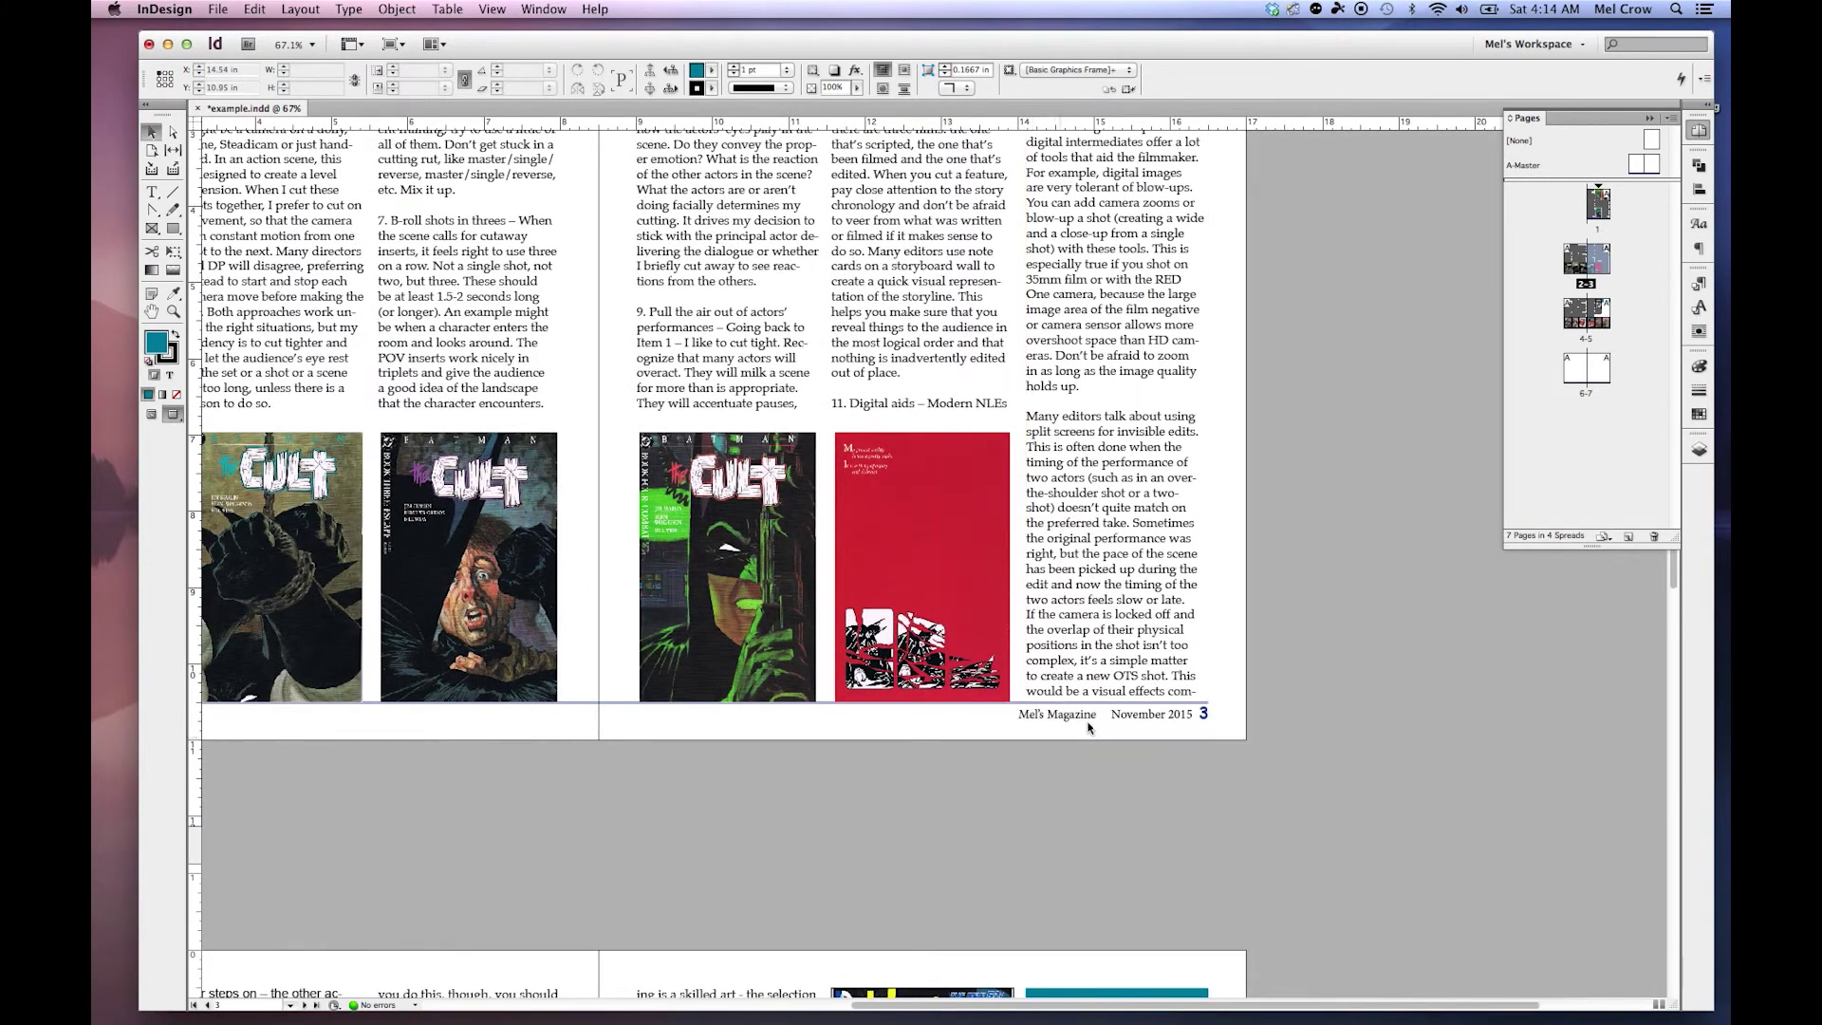
key(w)
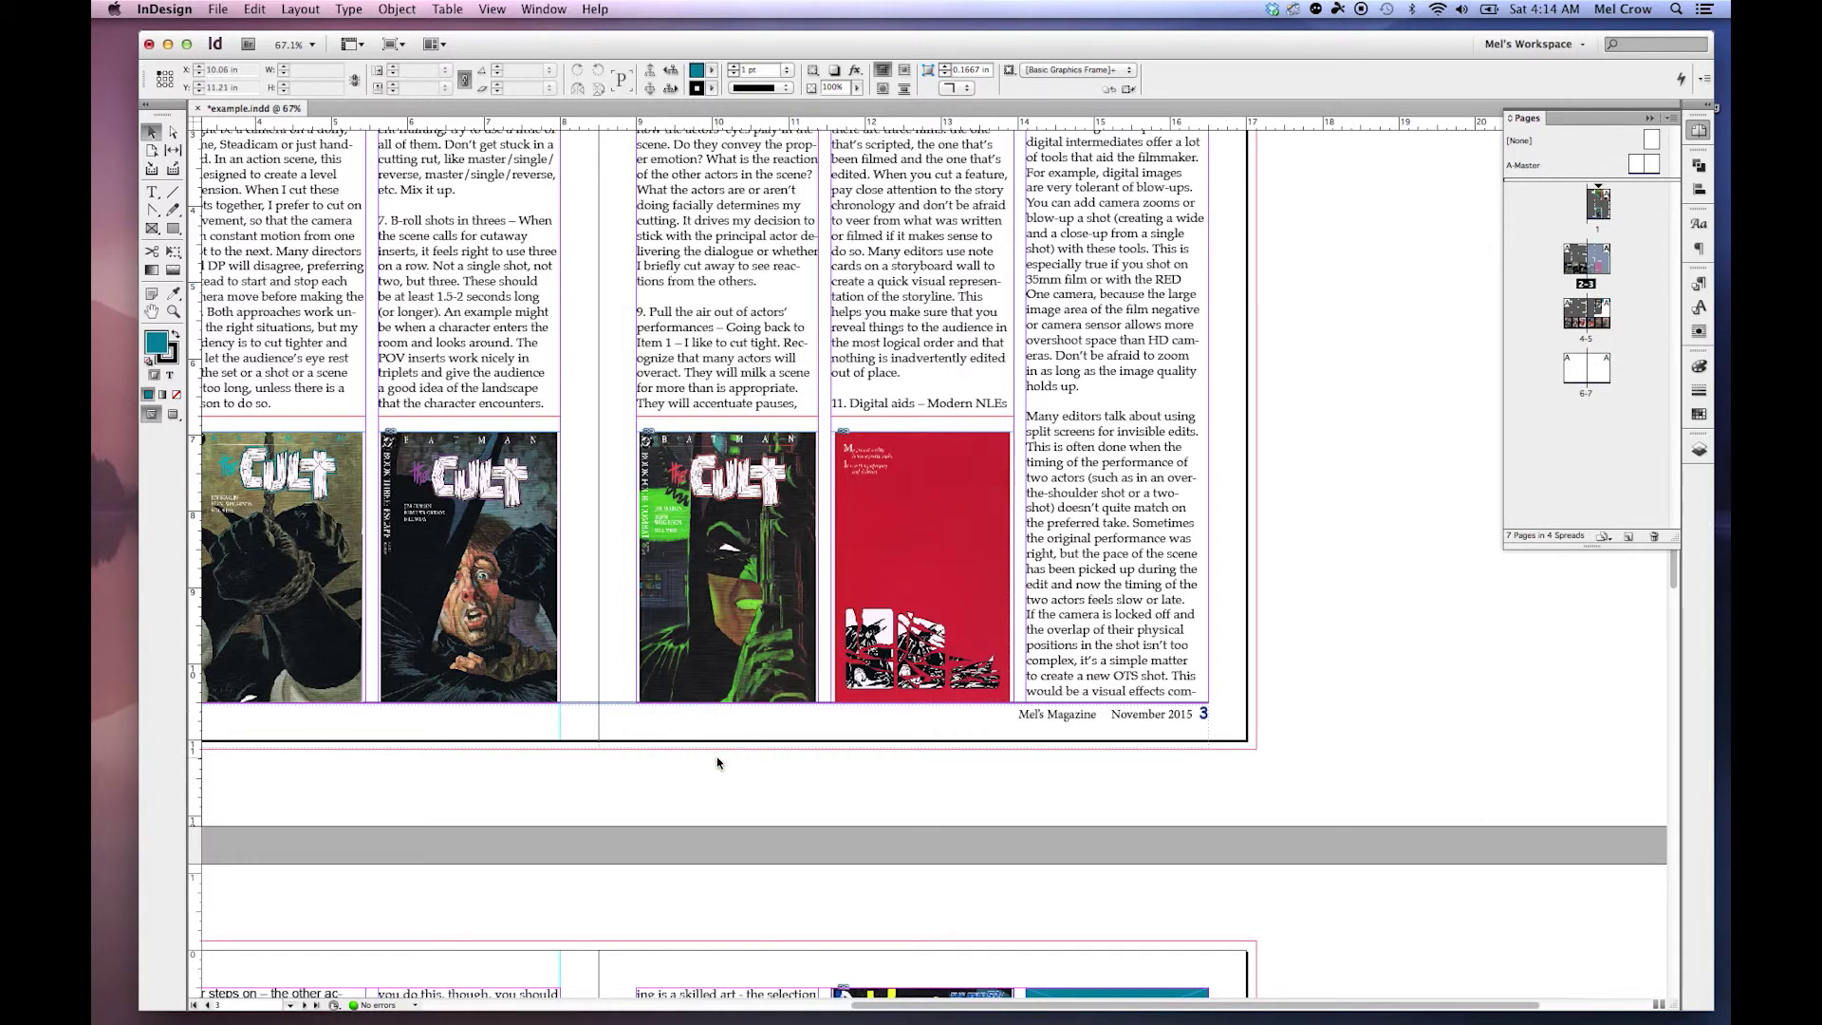
double_click(1644, 164)
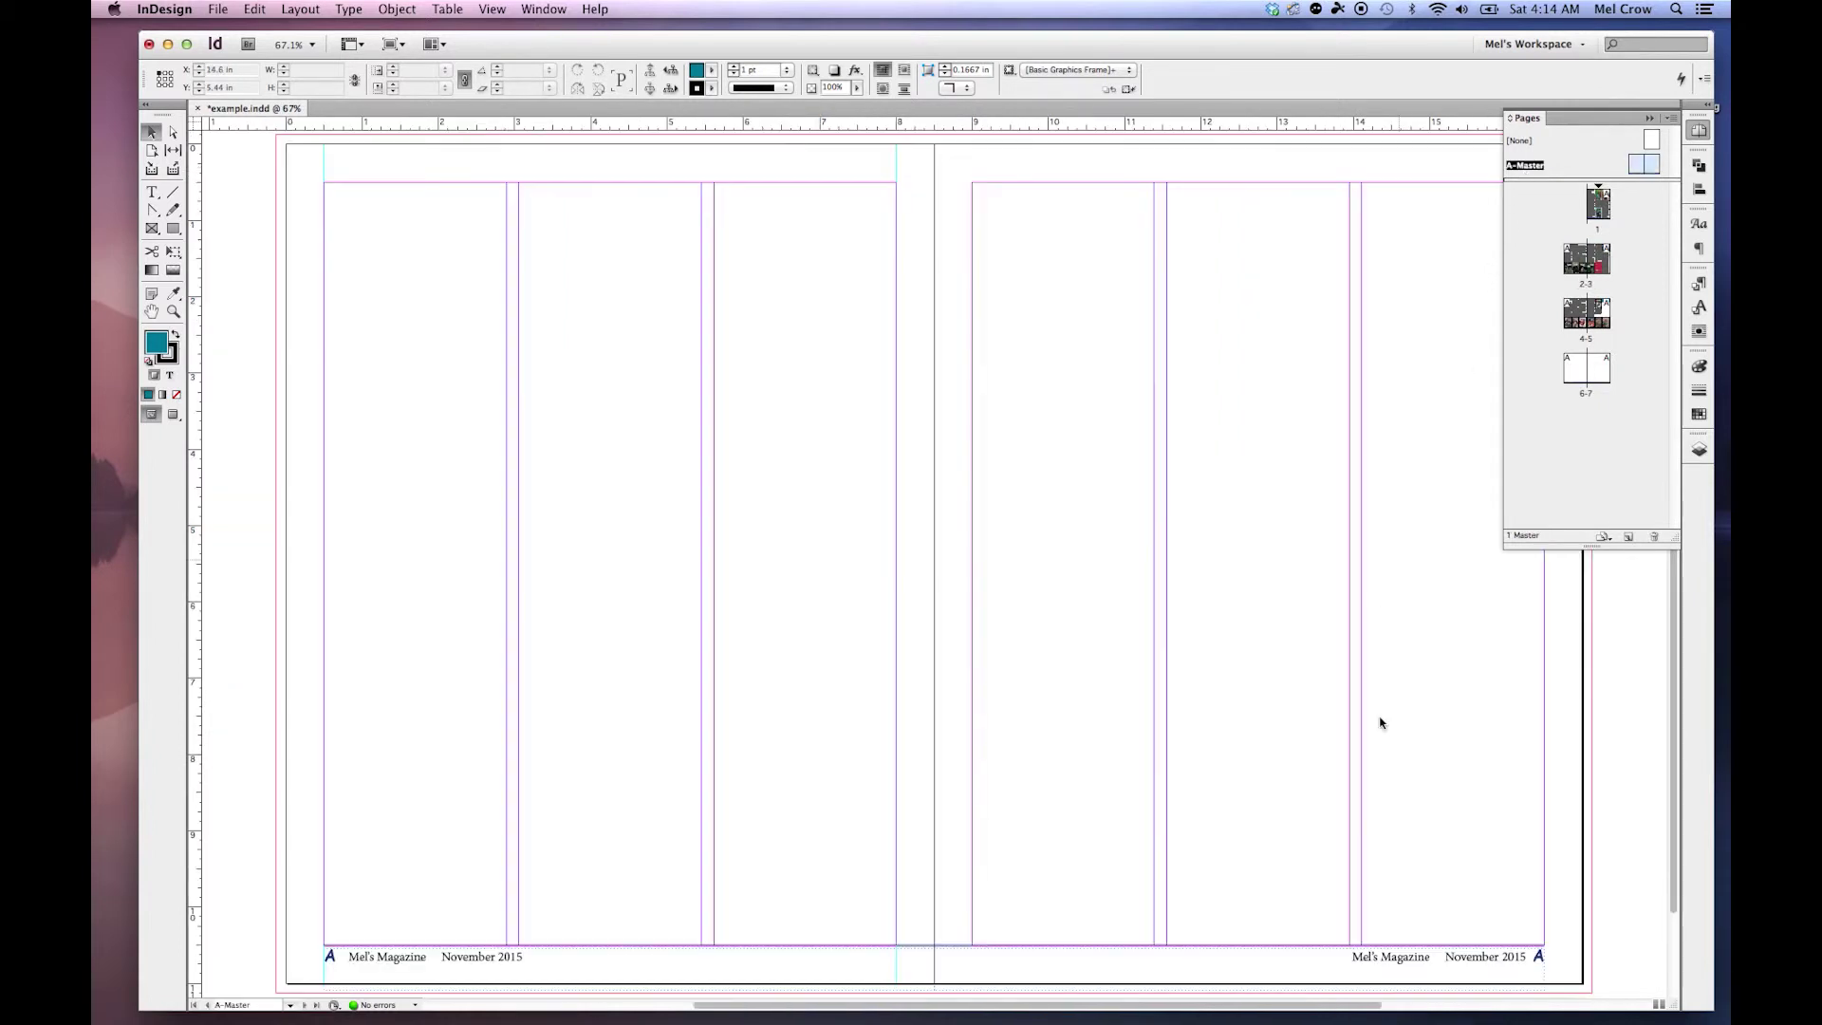
Override all master page items on spread 2-3 and delete page 3's footer frame.
click(1330, 964)
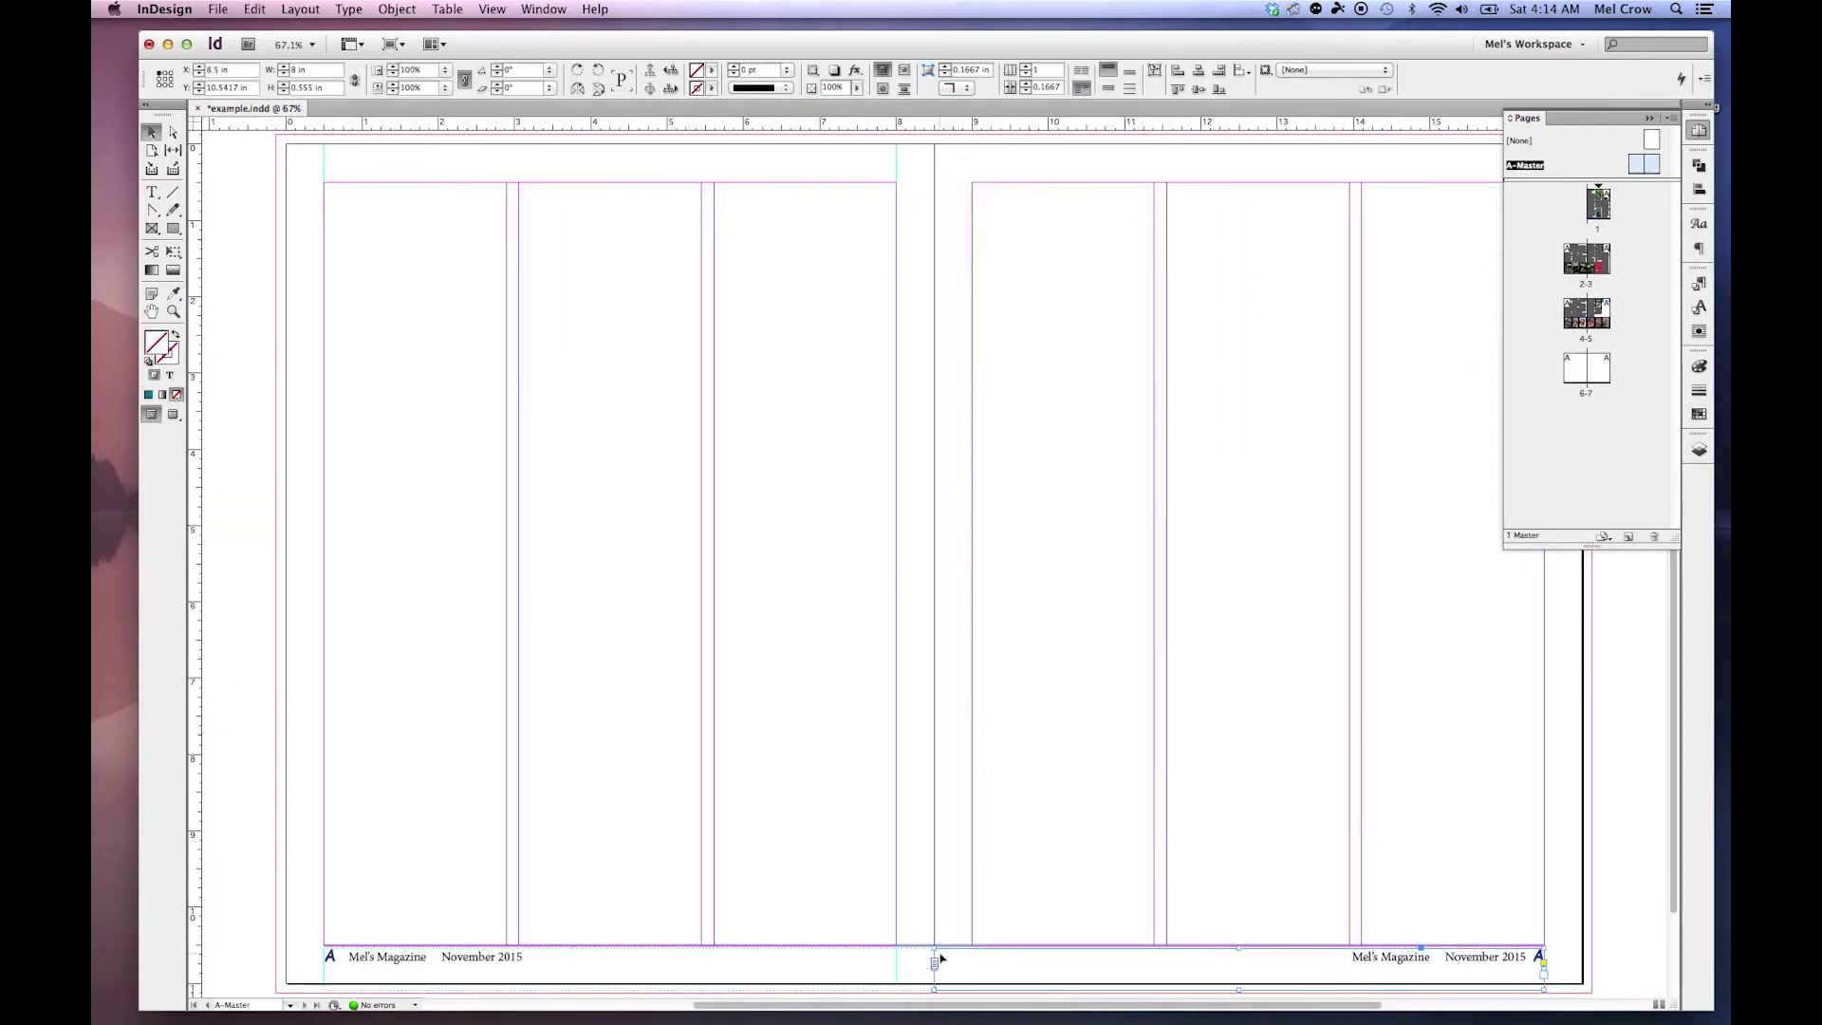
key(super+Page_Up)
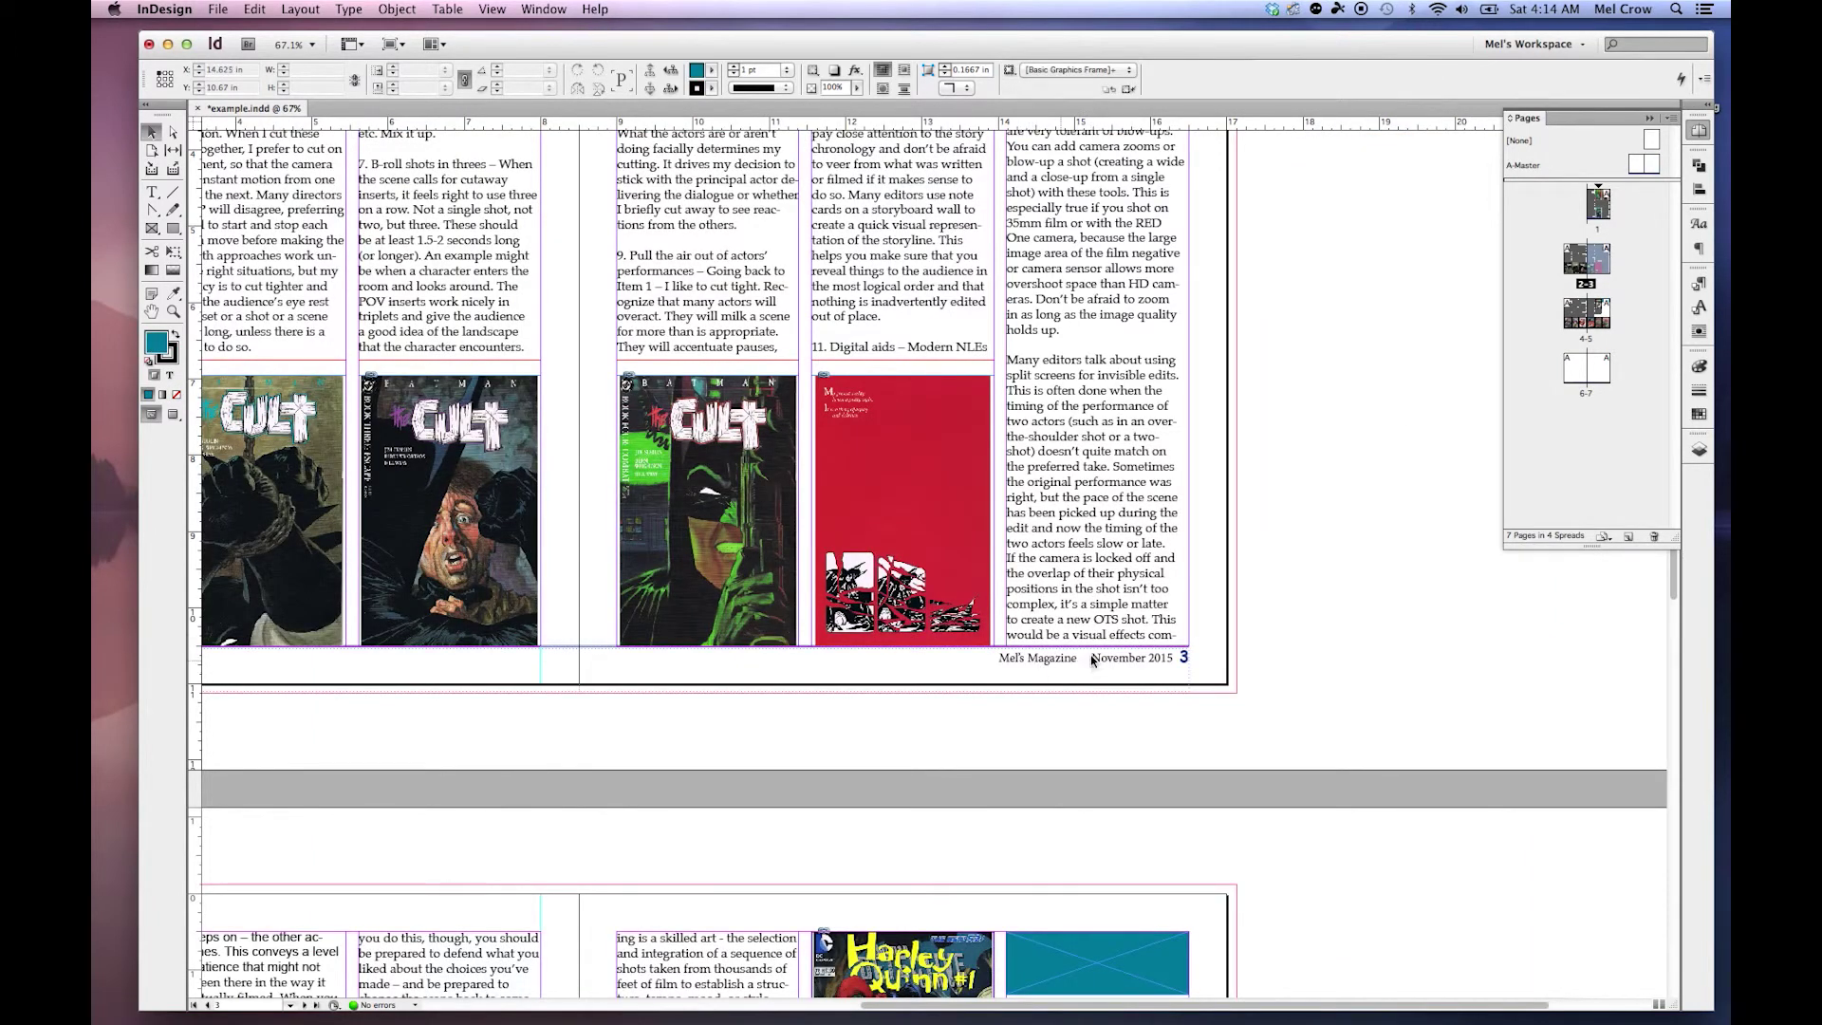
right_click(1598, 267)
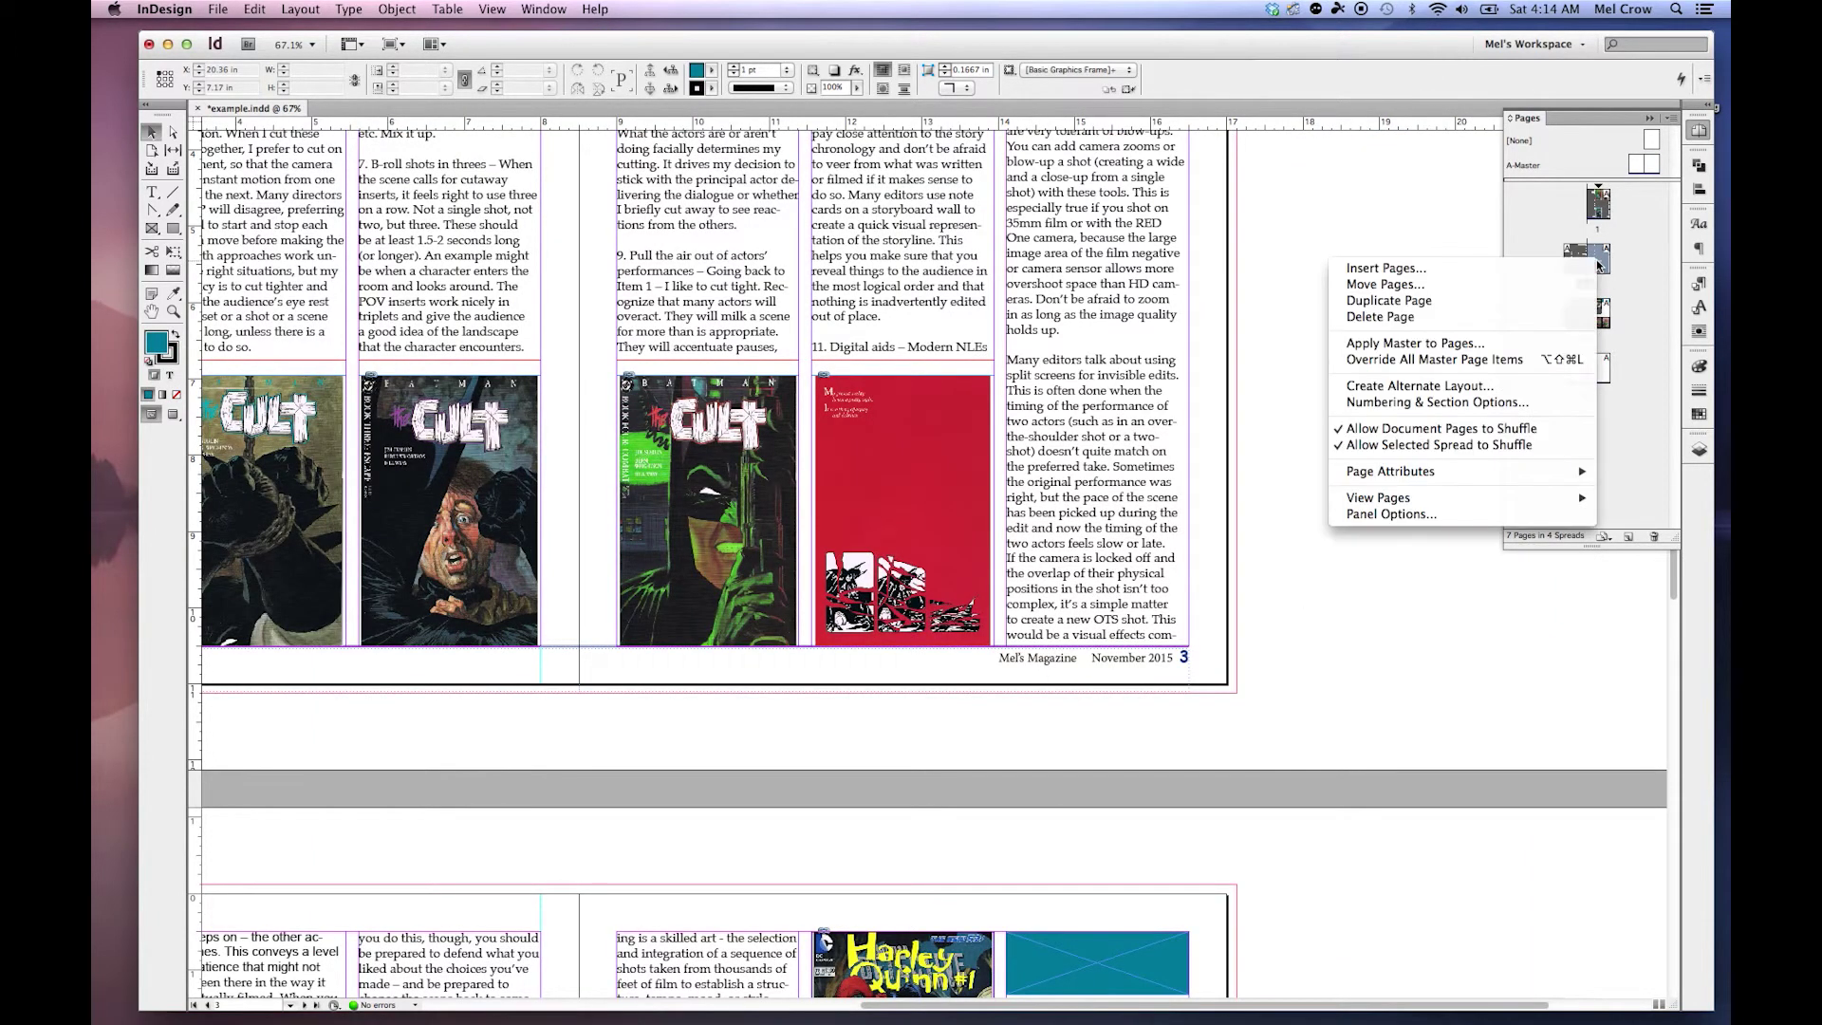
click(1484, 360)
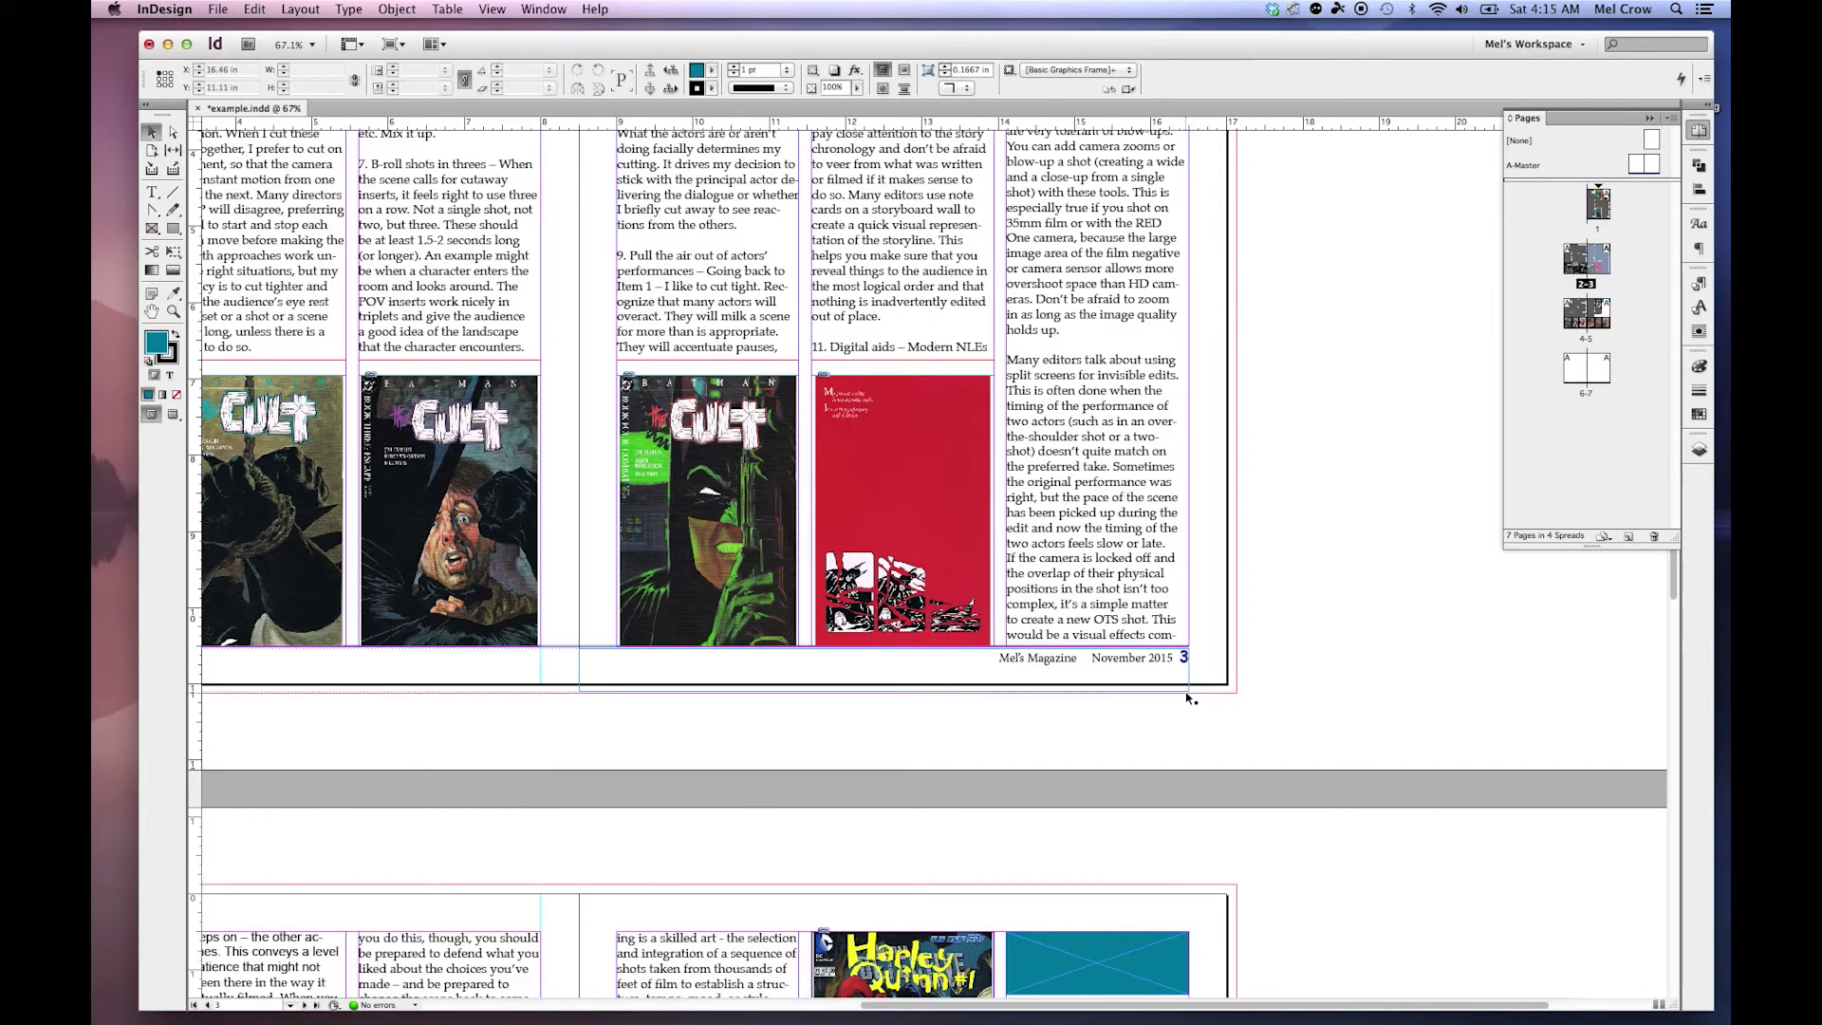
drag(1041, 669, 1327, 485)
key(BackSpace)
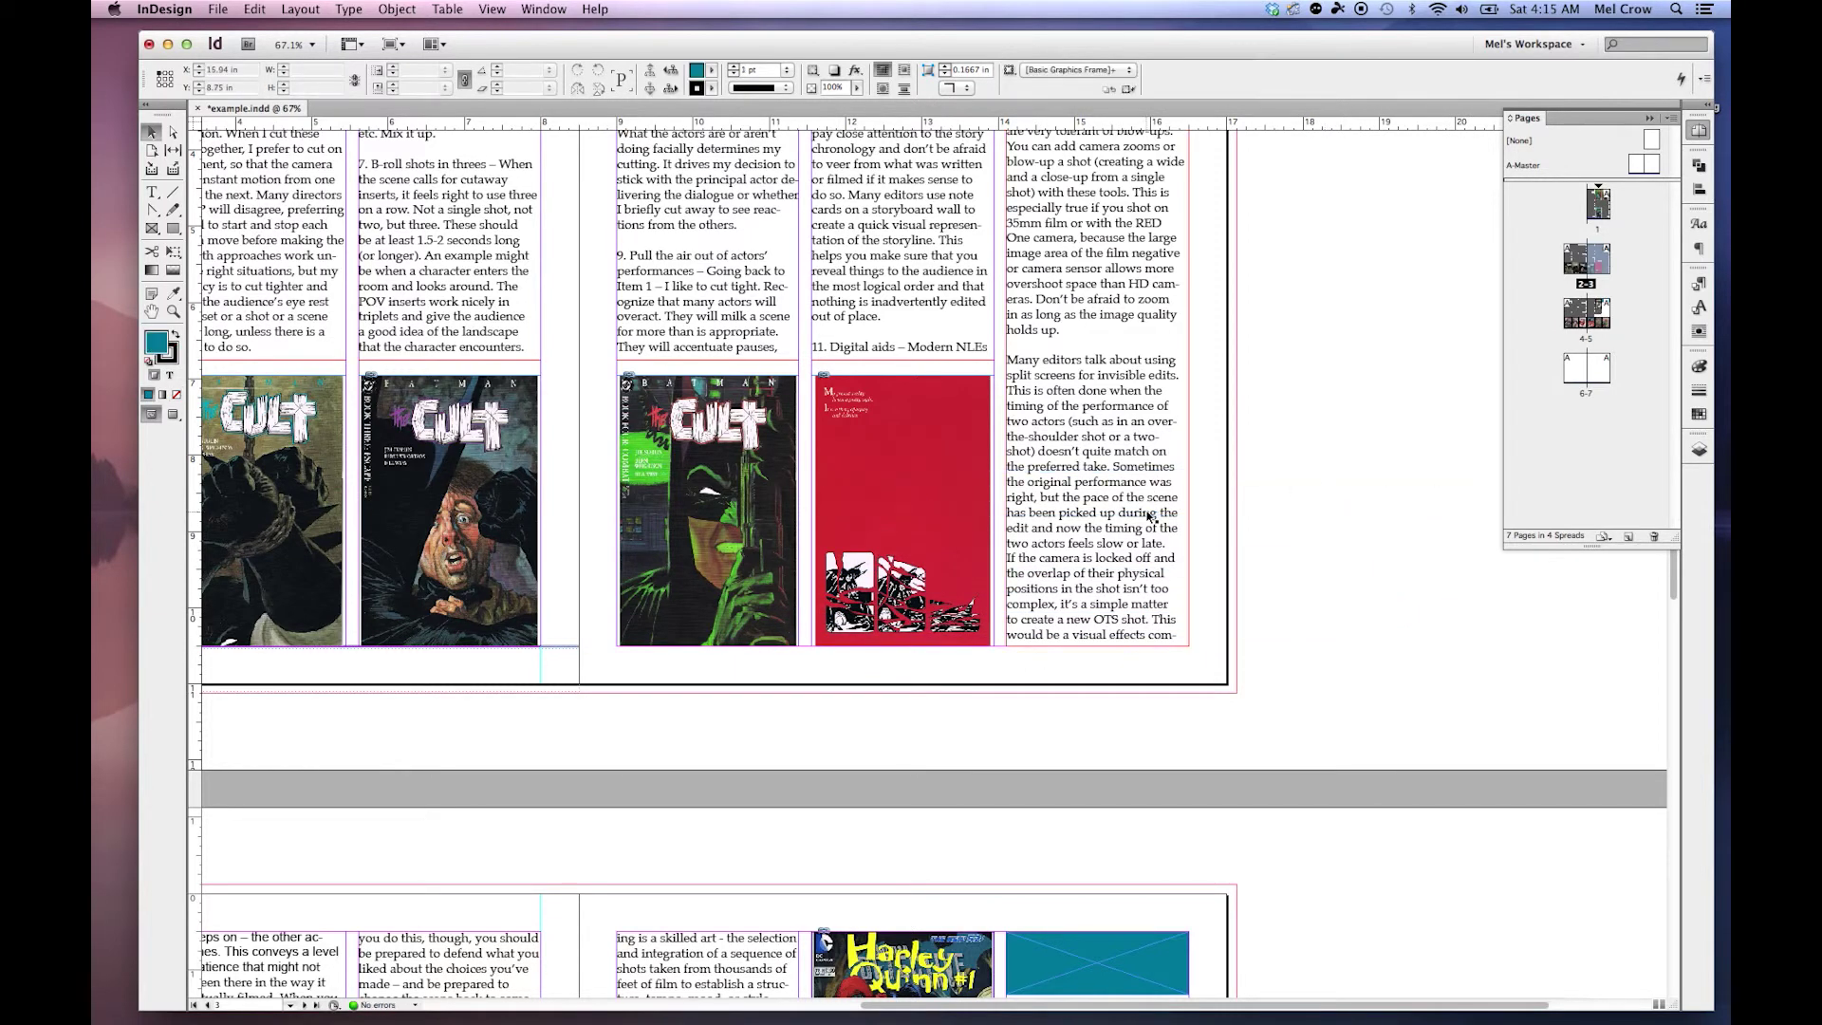
scroll(1154, 515, up, 5)
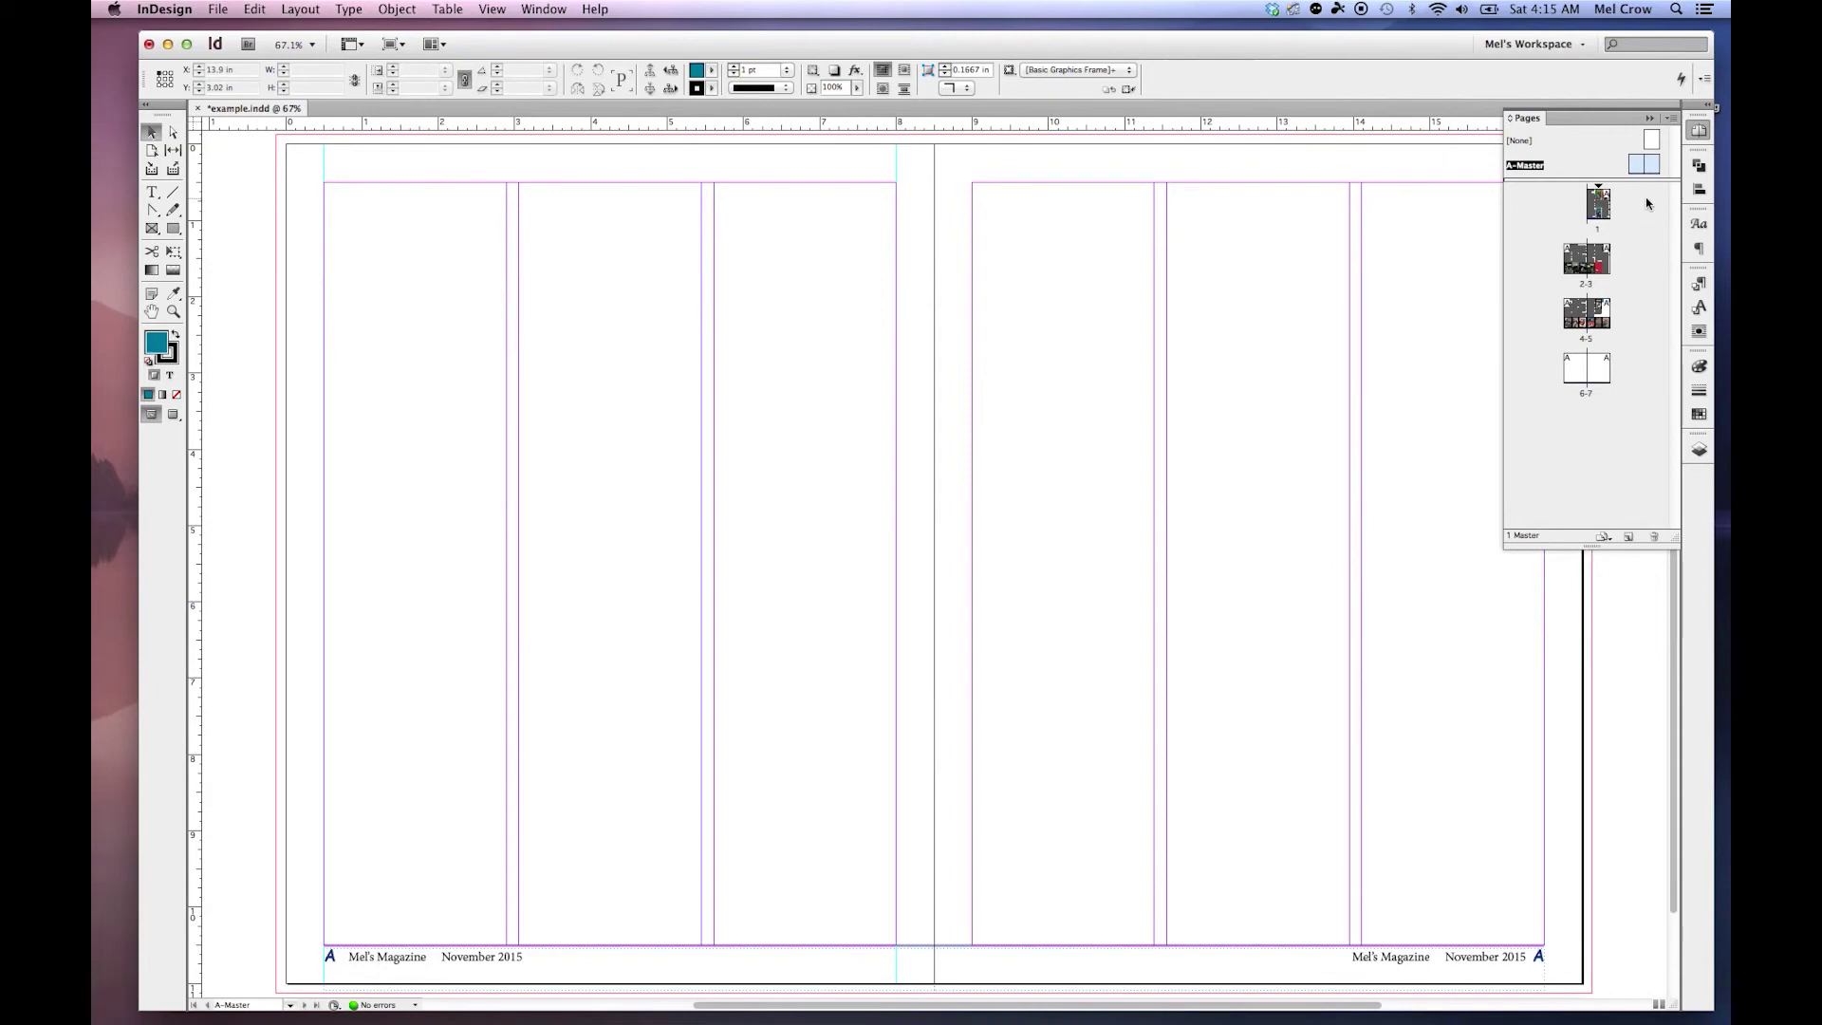
Open the Pages panel menu and dismiss it without choosing a command.
click(1675, 118)
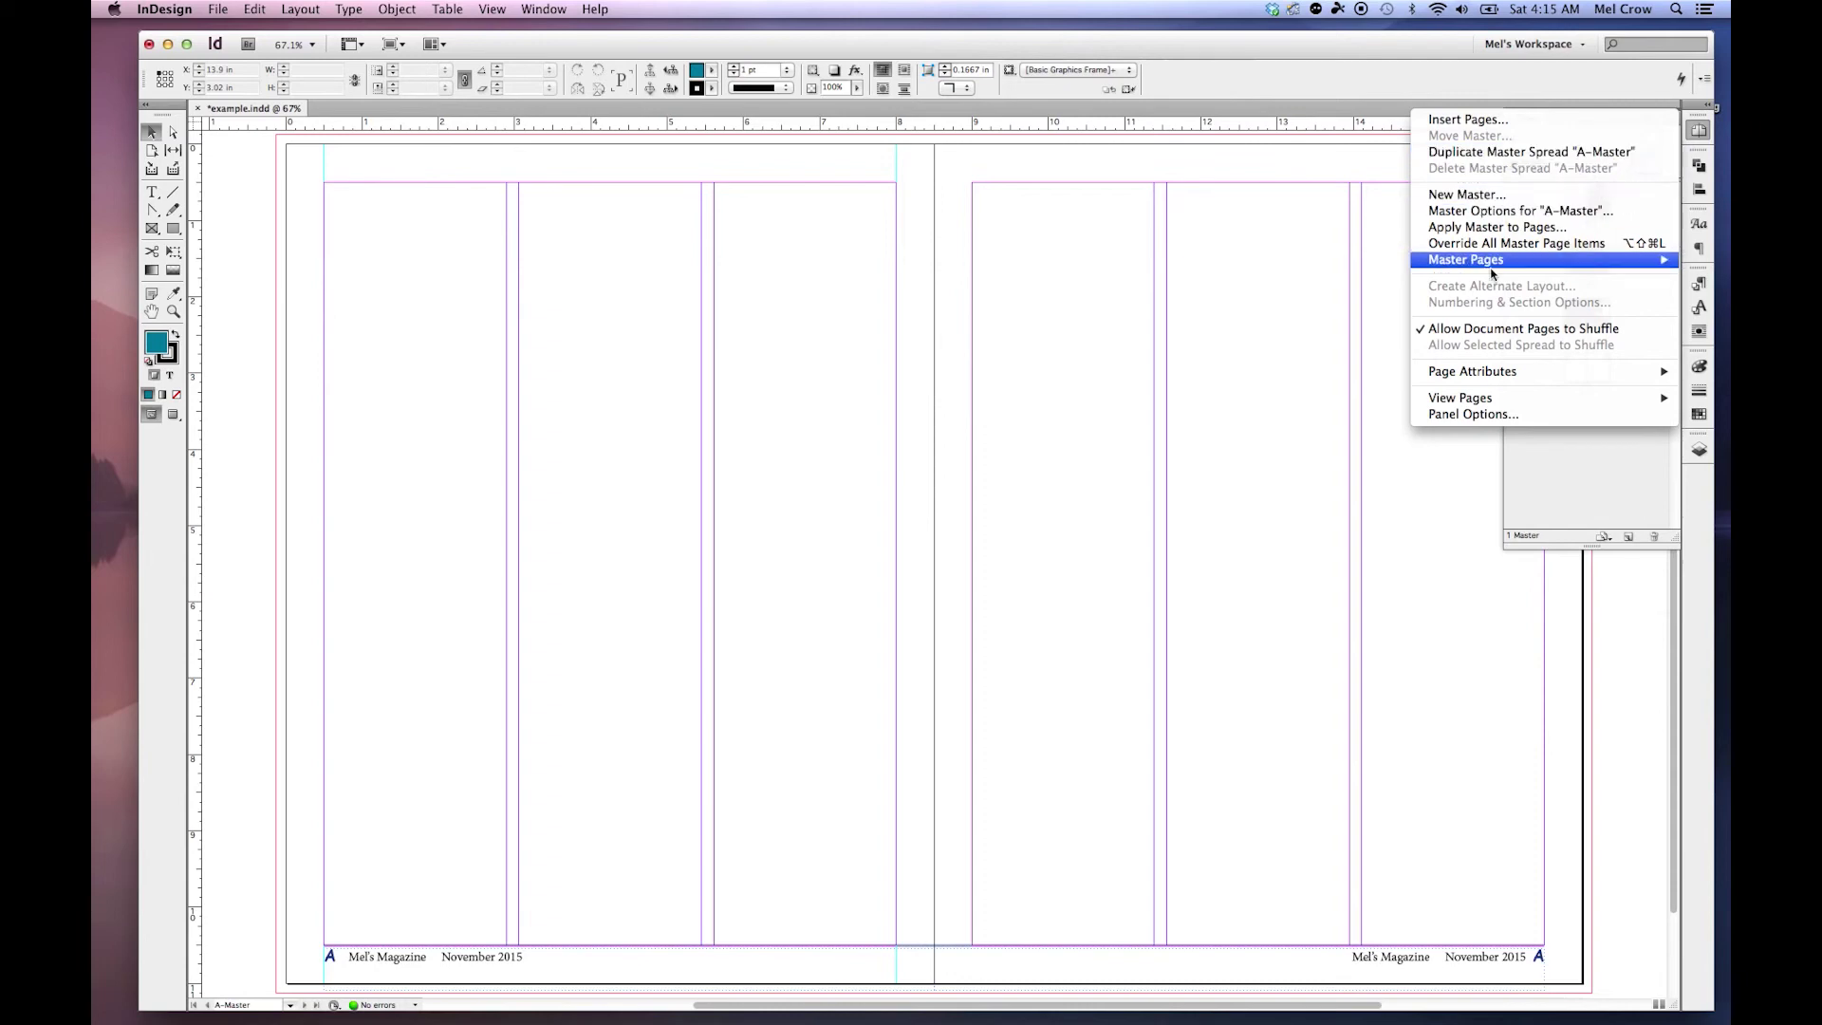
click(1580, 452)
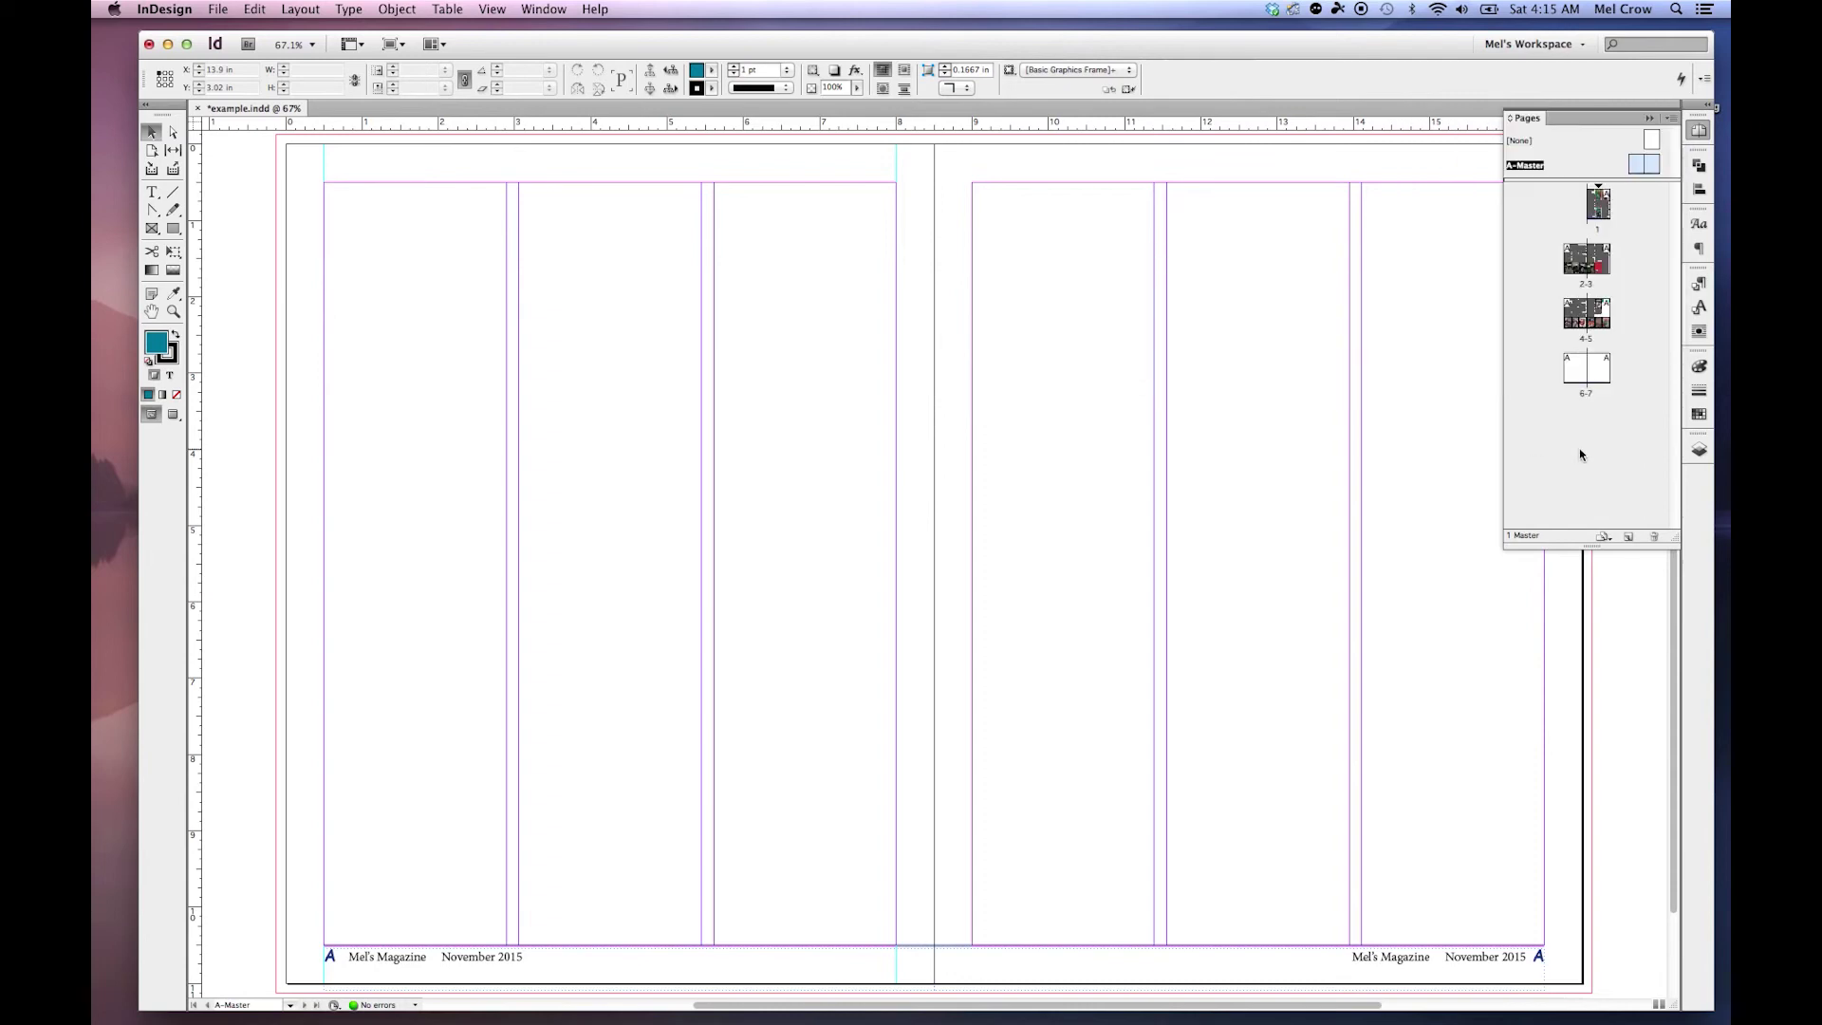